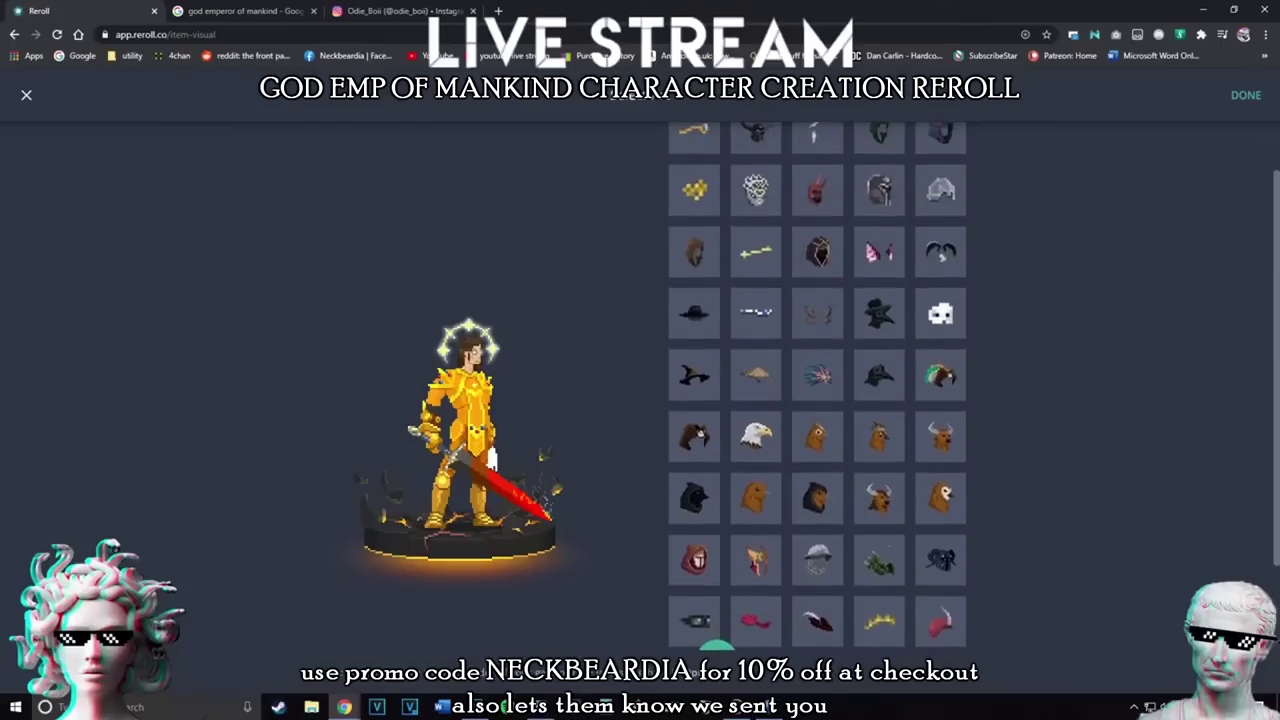
Recolor the golden circlet headpiece with hue 360°, saturation 146% and brightness 109%
scroll(778, 296, "up", 1)
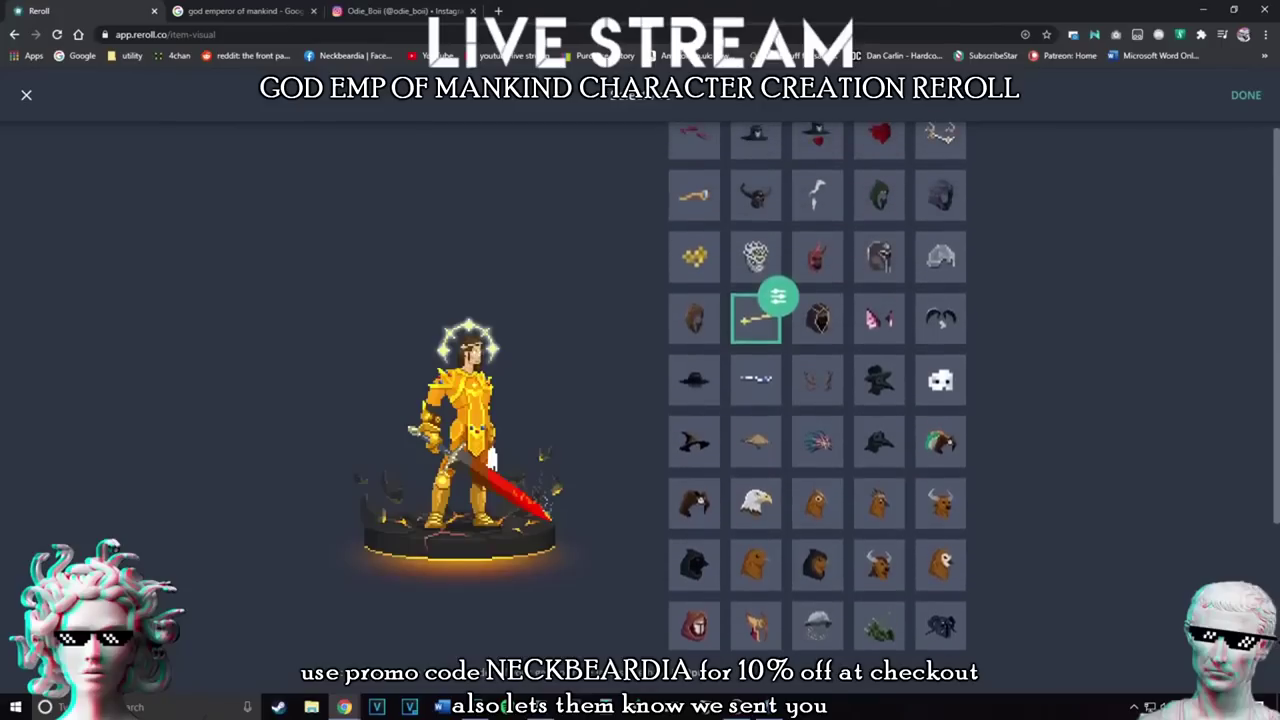
left_click(778, 295)
left_click_drag(960, 254, 1094, 254)
left_click_drag(960, 321, 986, 321)
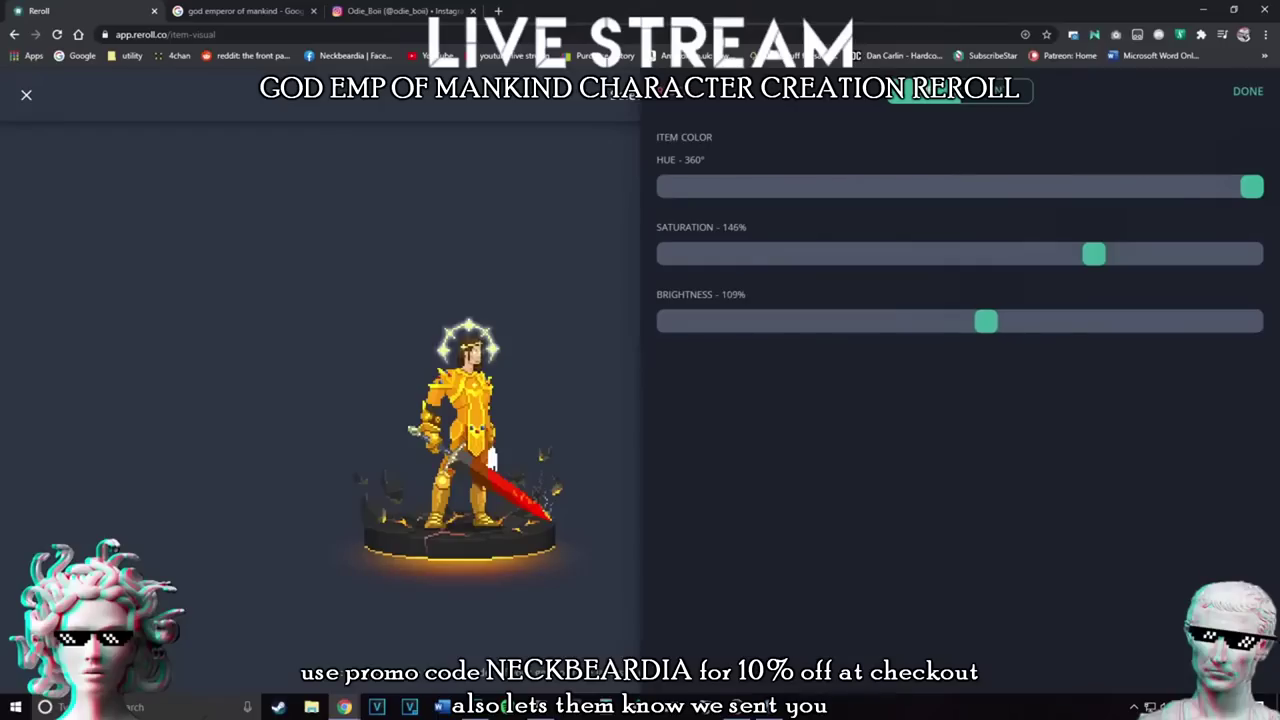
left_click(1248, 91)
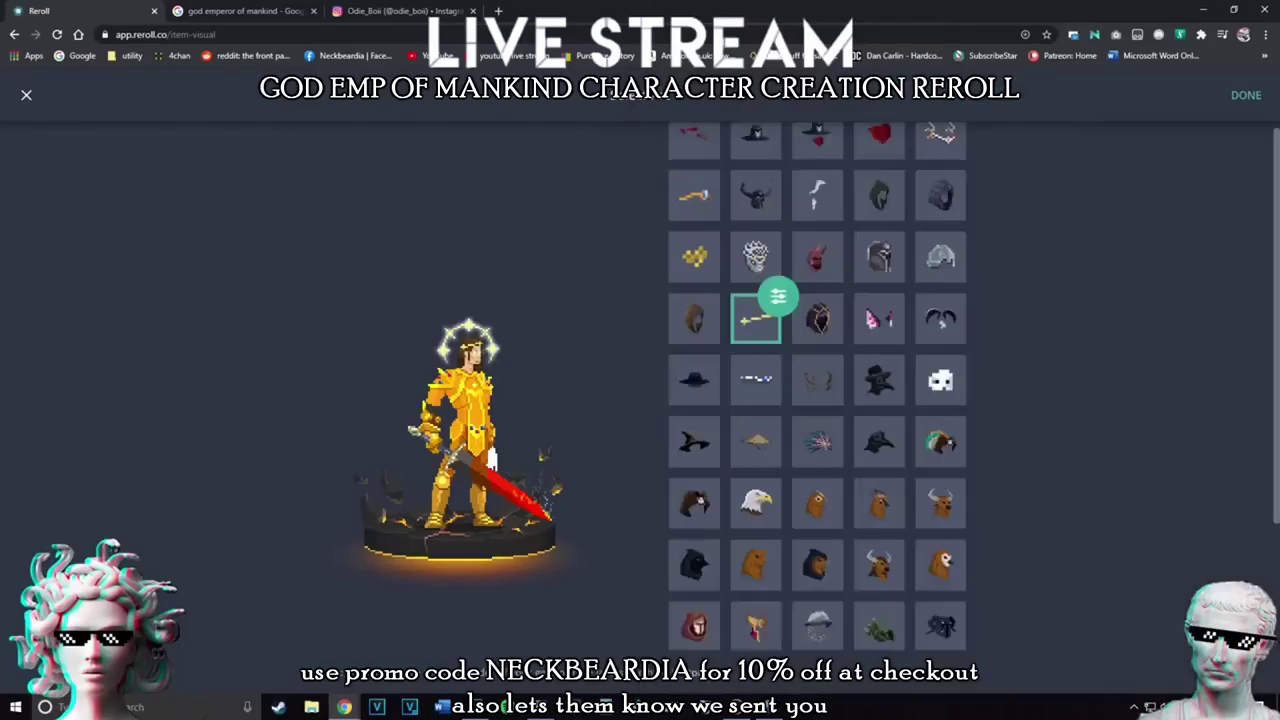
Confirm the headpiece choice and share the God Emp character from its character card
scroll(817, 380, "down", 3)
scroll(817, 380, "up", 4)
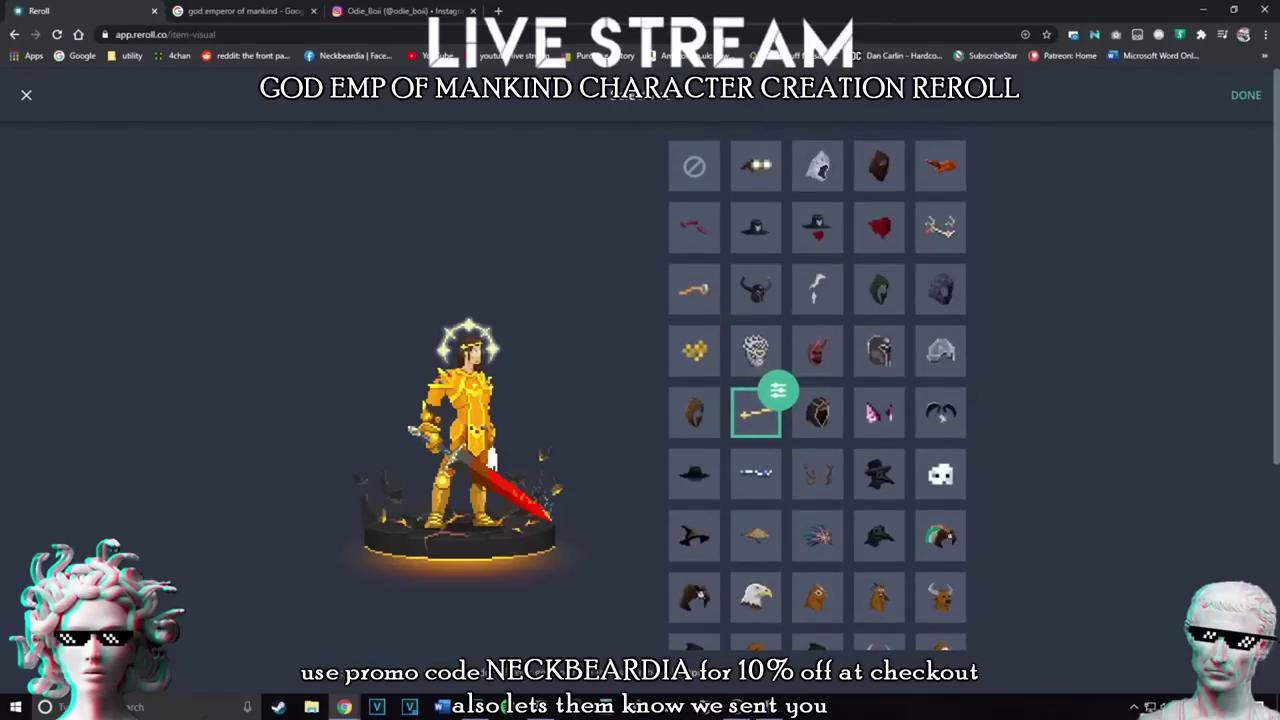
left_click(1246, 95)
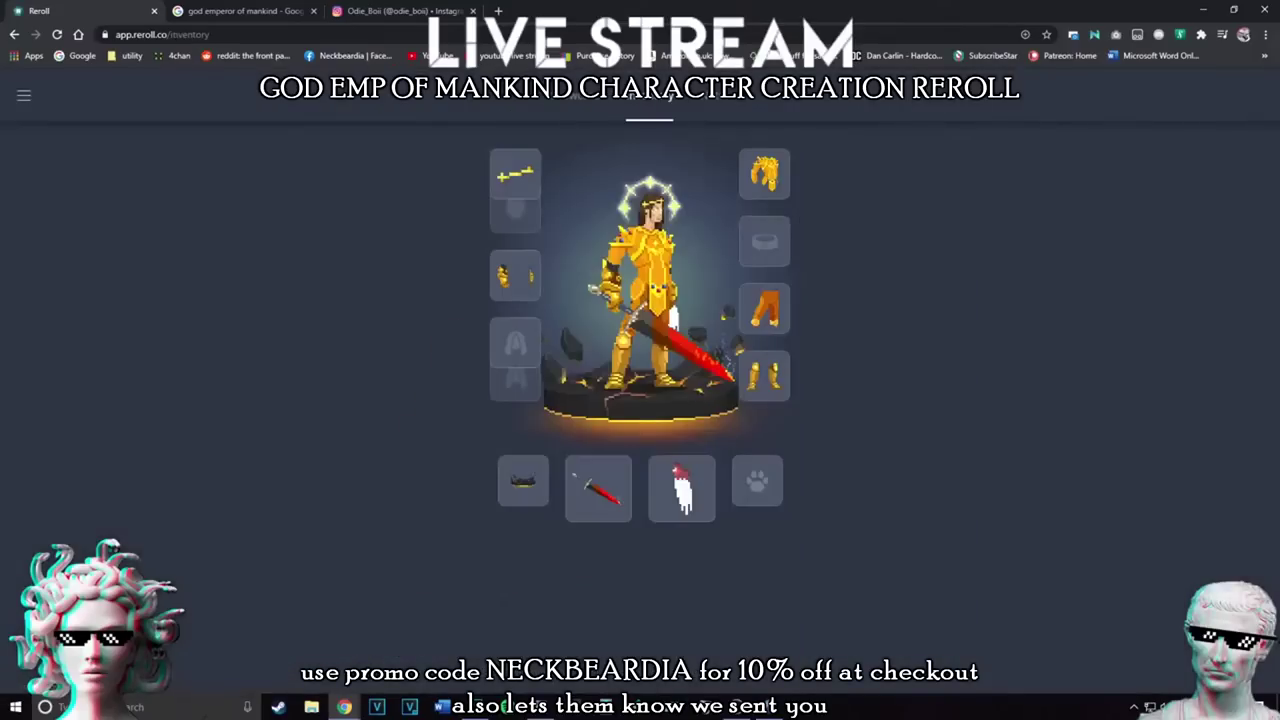
left_click(575, 96)
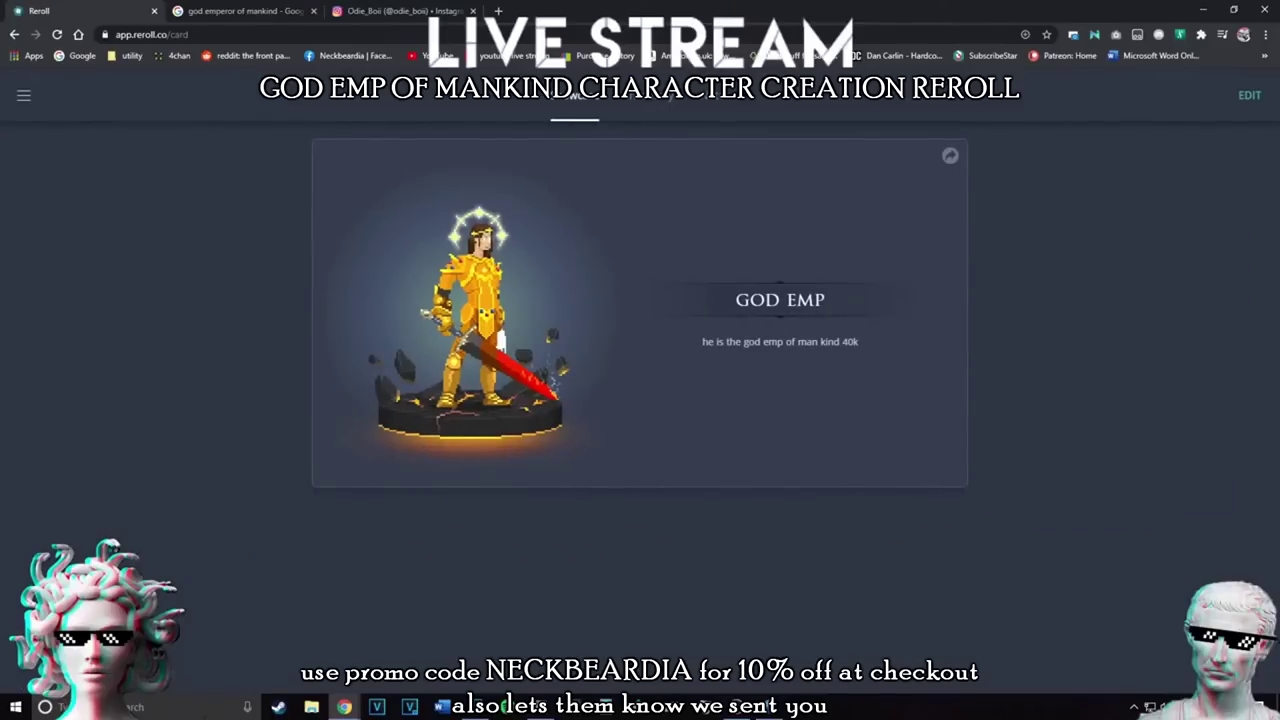
left_click(950, 156)
Search Google Images for "token round gold roll20"
left_click(245, 11)
scroll(655, 400, "up", 3)
triple_click(212, 104)
key("BackSpace")
type("to")
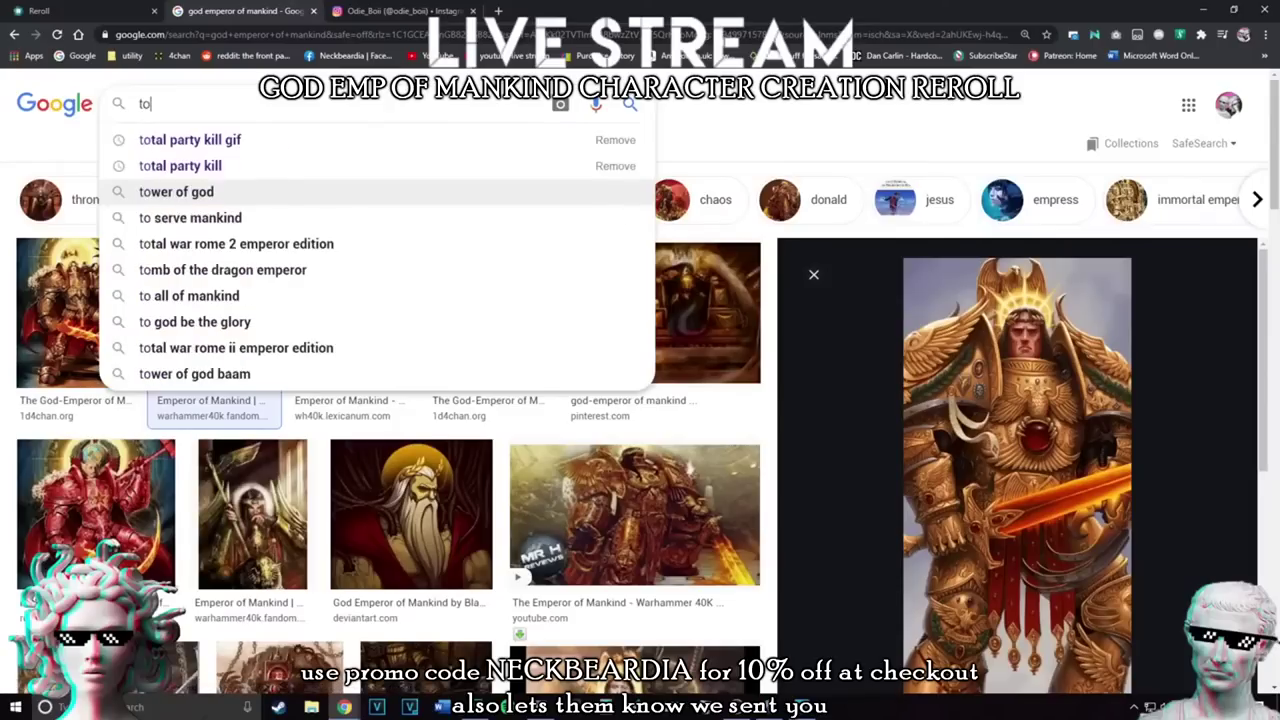
type("ken round ")
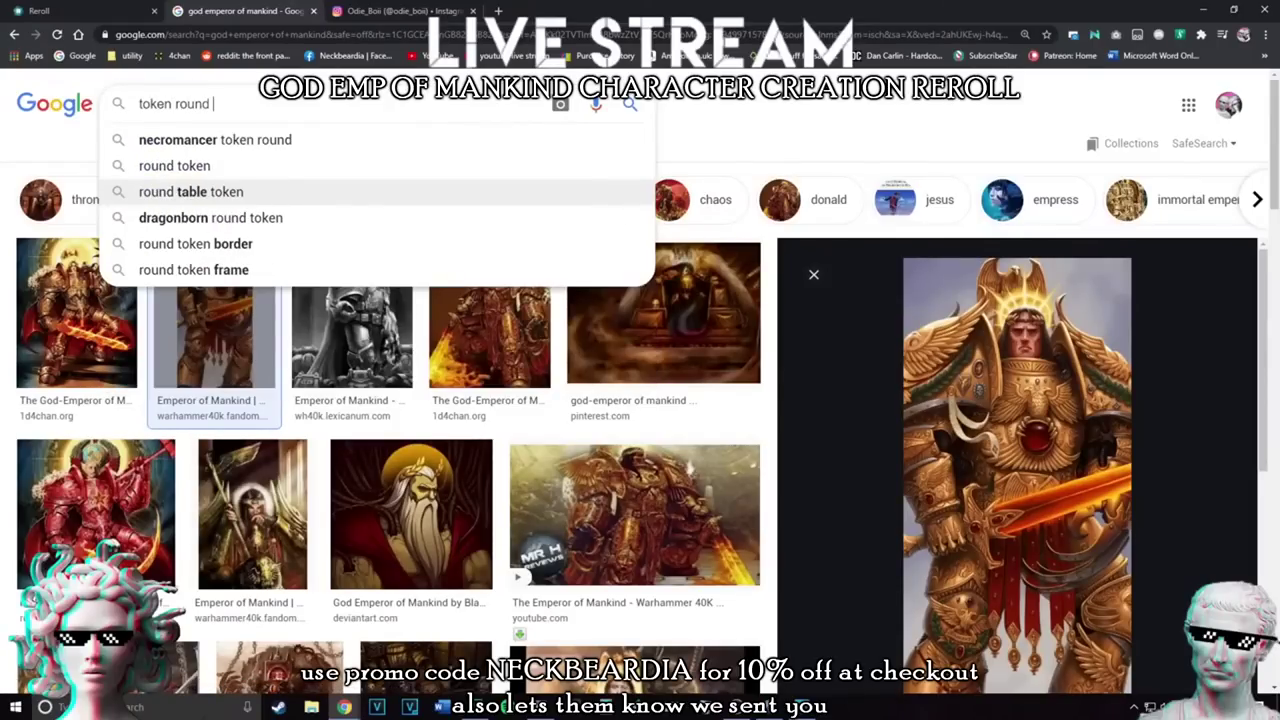
type("gold")
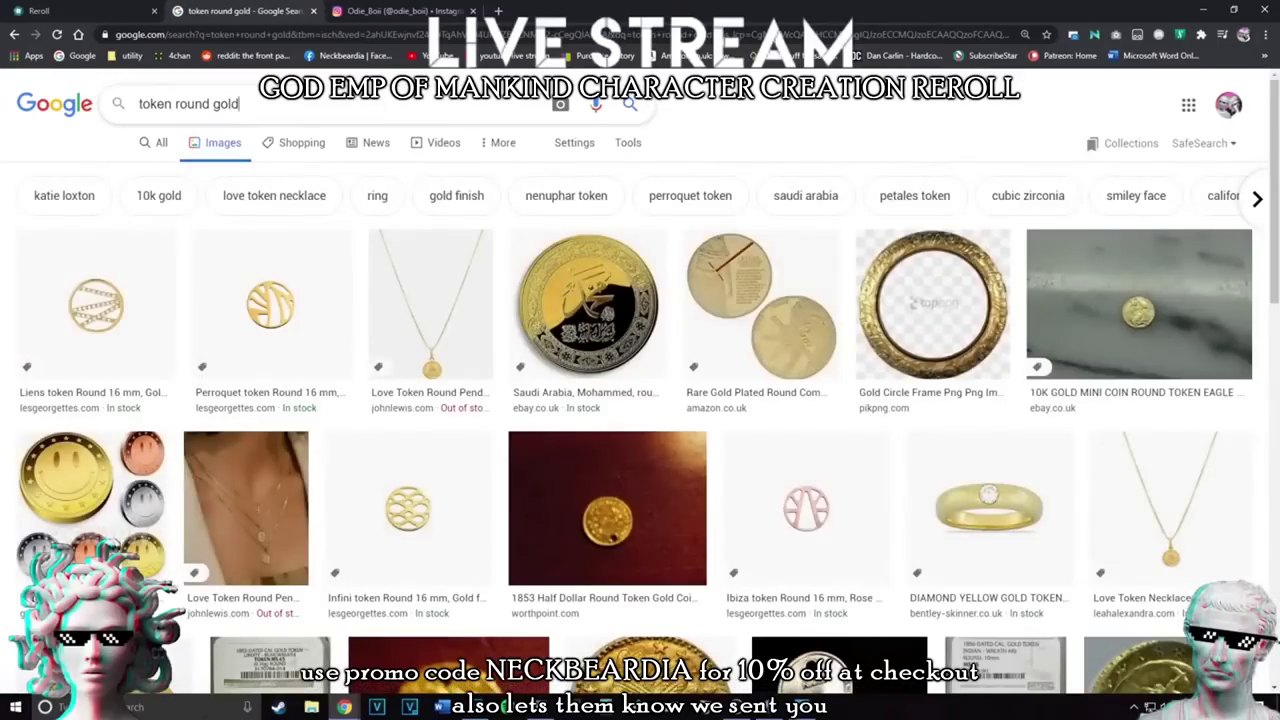
type(" roll20")
key("Return")
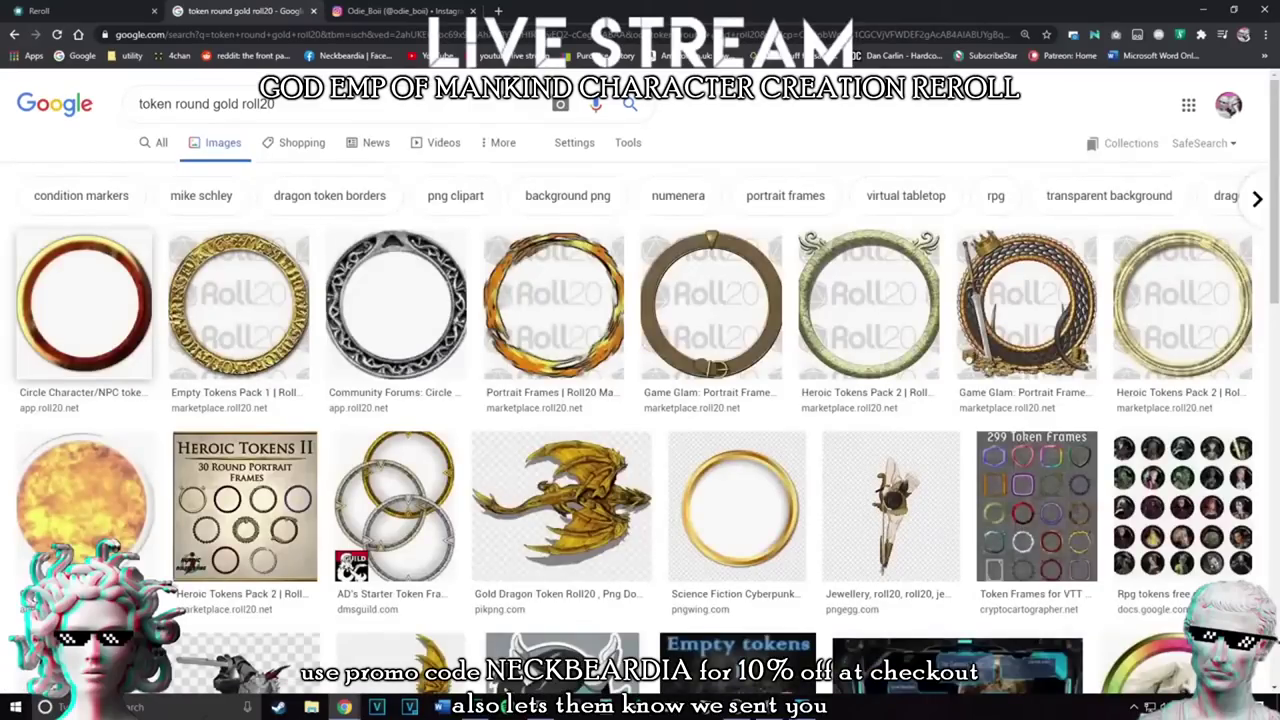
Compare the round token frames and pick the red-and-gold ring from the Roll20 Circle Character/NPC tokens result
left_click(239, 310)
scroll(390, 180, "up", 1)
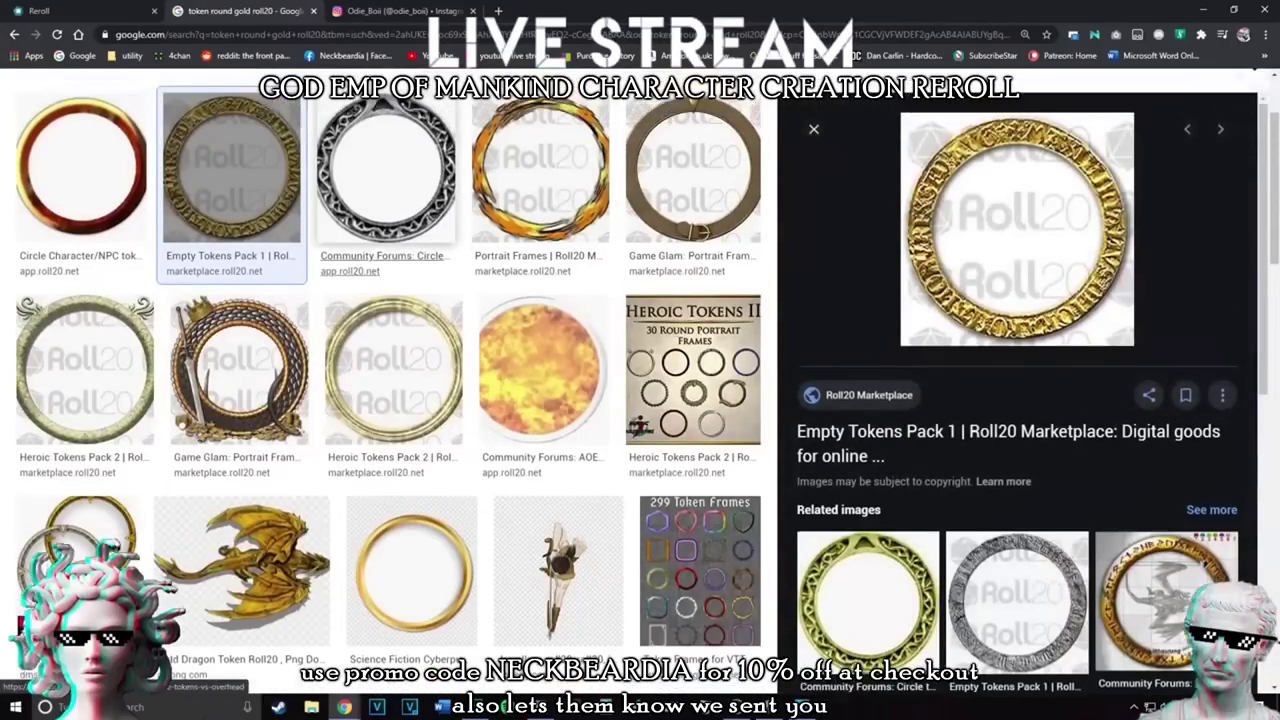
left_click(86, 392)
scroll(540, 350, "down", 1)
left_click(412, 482)
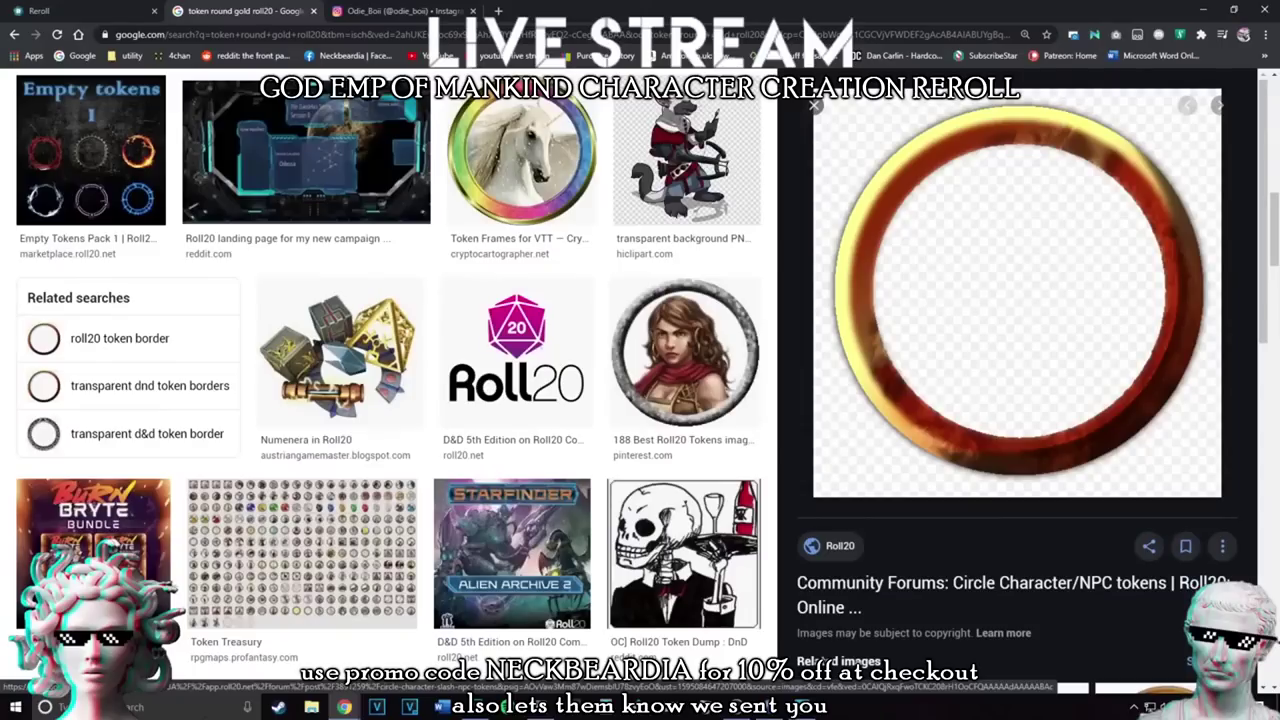
left_click(814, 105)
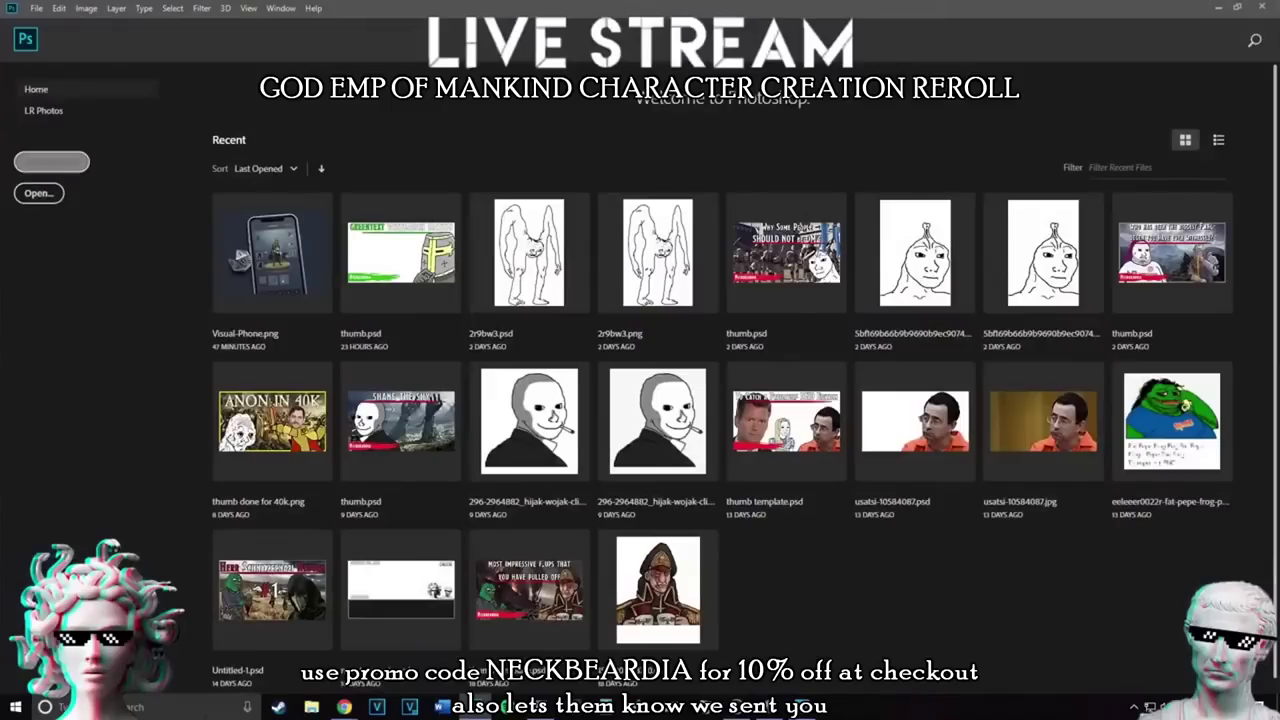
Switch to Photoshop and create a new 280 x 280 pixel document
left_click(51, 161)
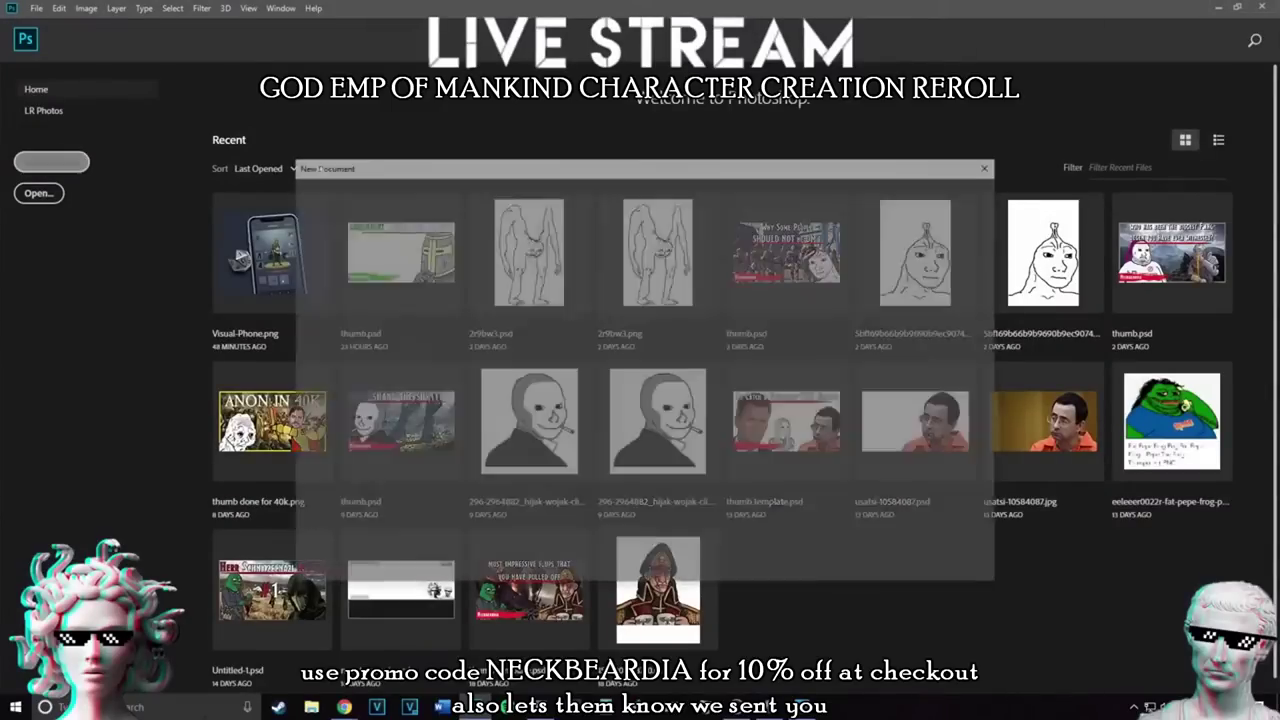
double_click(834, 287)
key("BackSpace")
type("280")
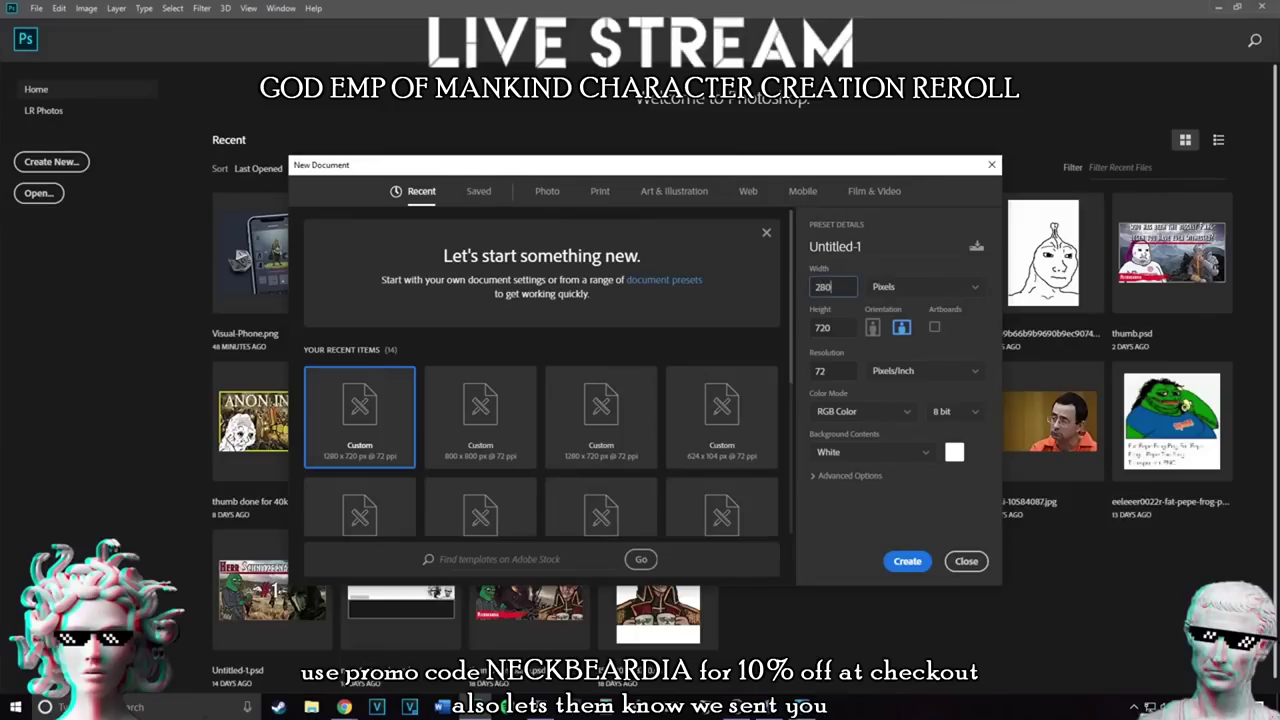
key("Tab")
type("280")
key("Return")
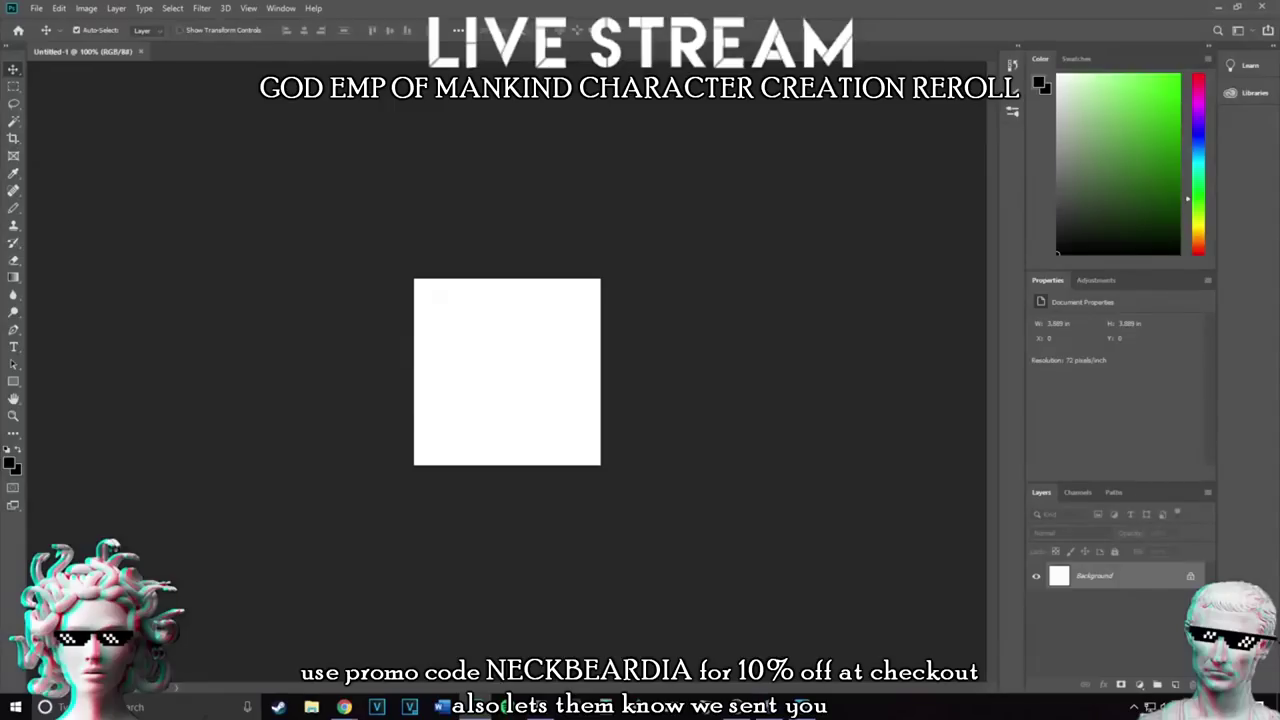
Add an empty layer and delete the white background layer to make the canvas transparent
left_click(1176, 685)
left_click(1095, 603)
key("Delete")
Place the ring frame original.png as an embedded image and scale it to about 82% so it fills the canvas
left_click(36, 8)
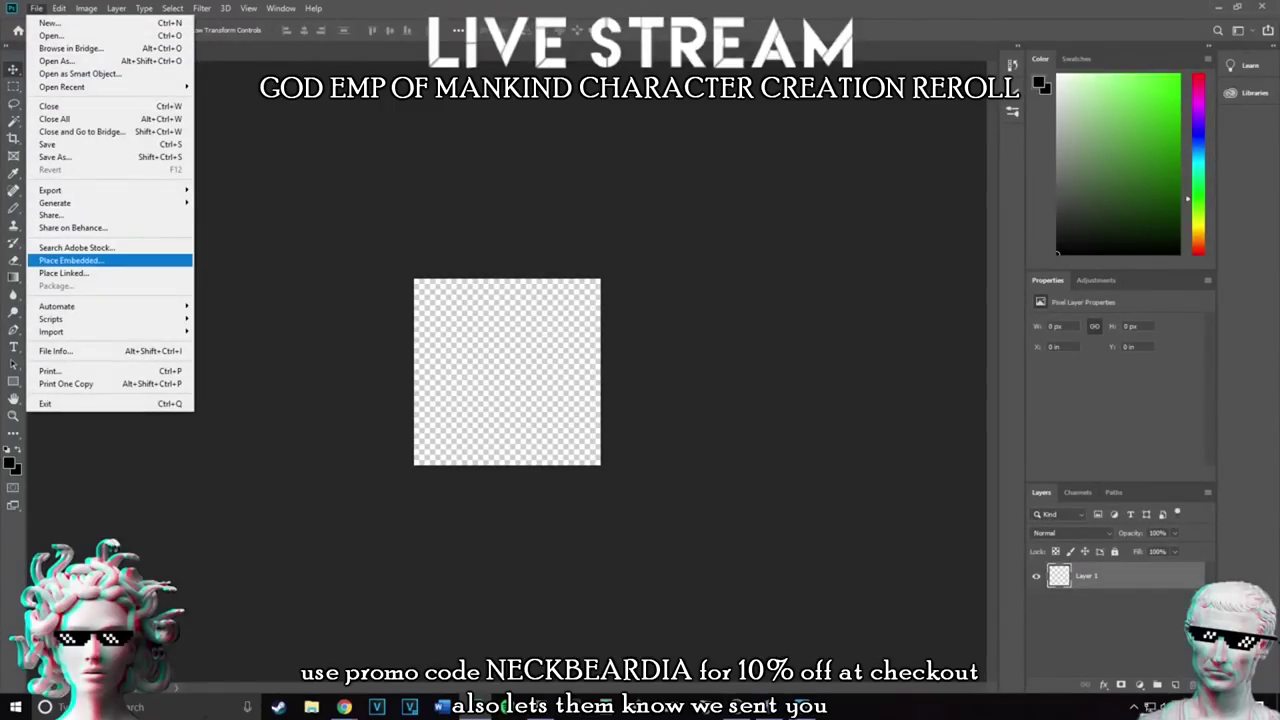
left_click(70, 260)
key("Return")
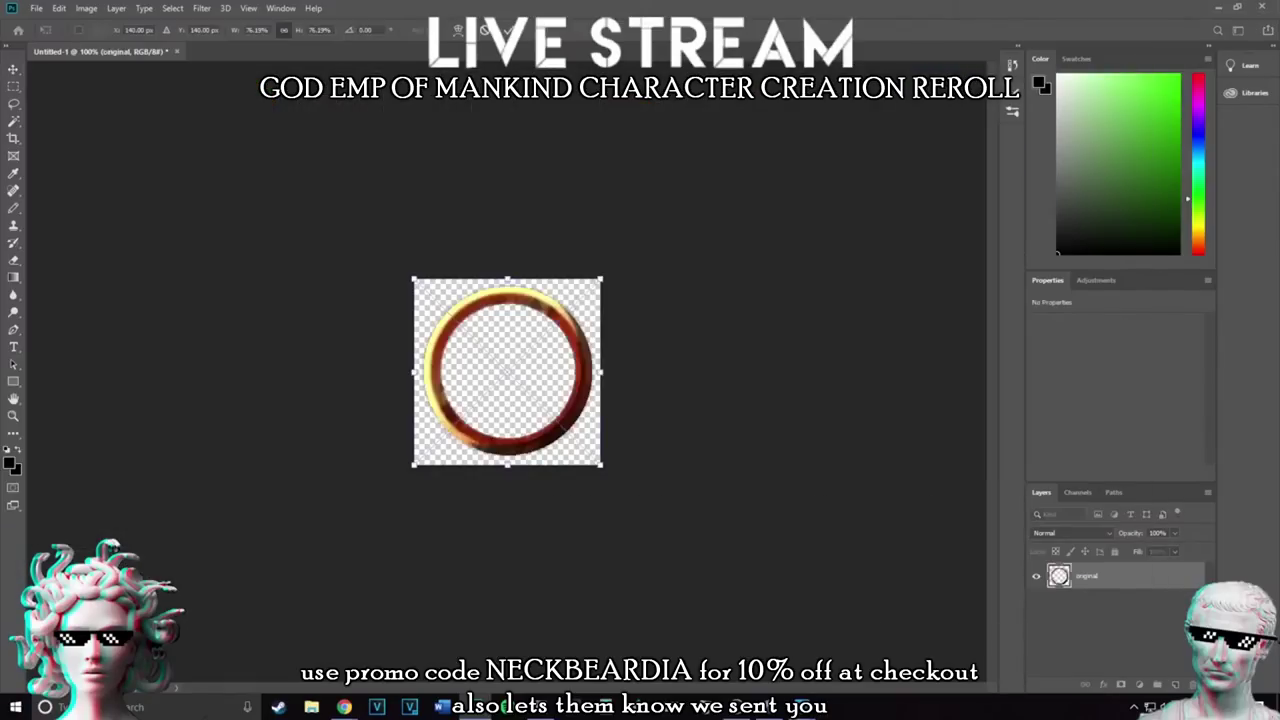
left_click_drag(507, 278, 507, 272)
left_click_drag(507, 465, 507, 474)
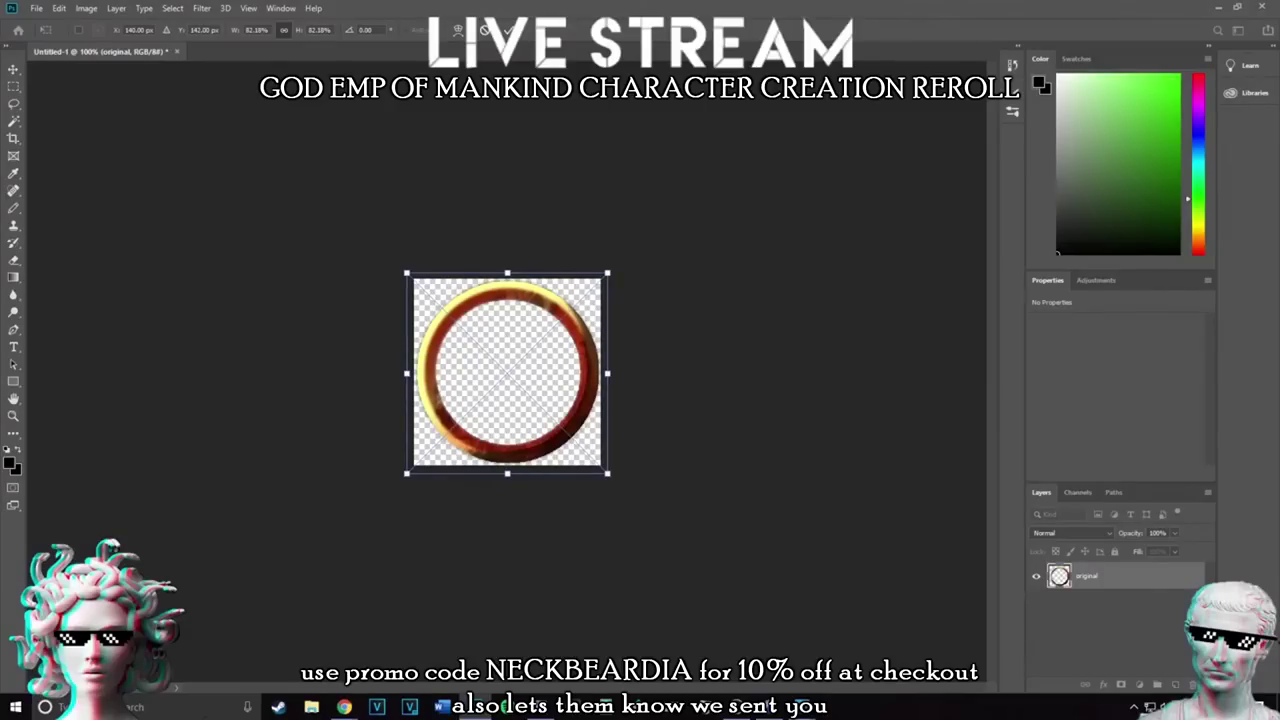
left_click(507, 30)
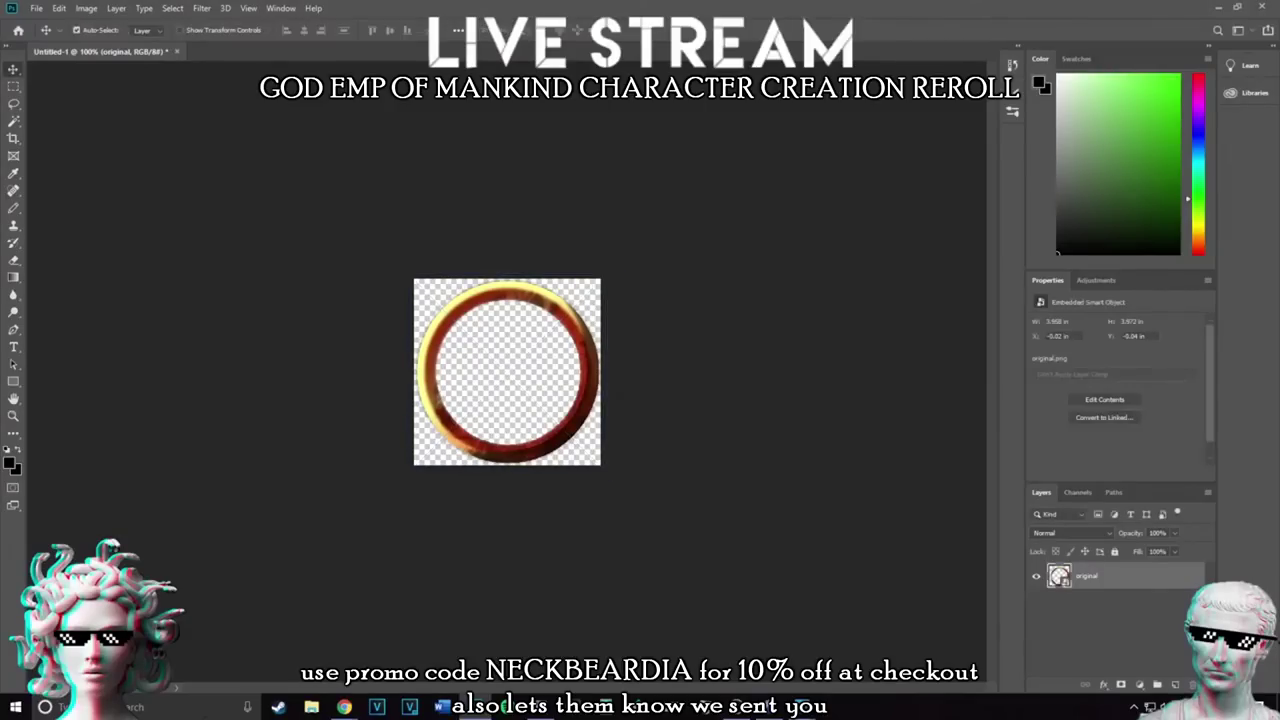
Embed god emp_single (1).png, enlarged and positioned inside the ring, with its layer beneath the ring frame
left_click(36, 8)
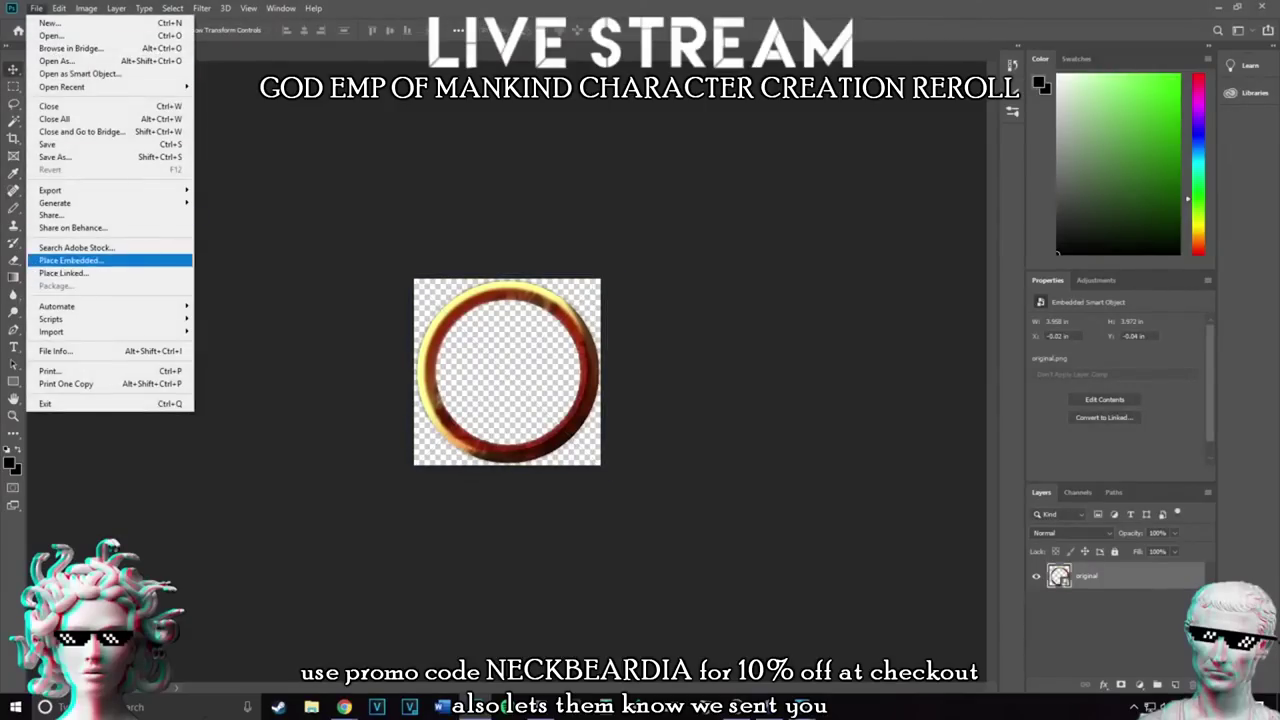
left_click(70, 260)
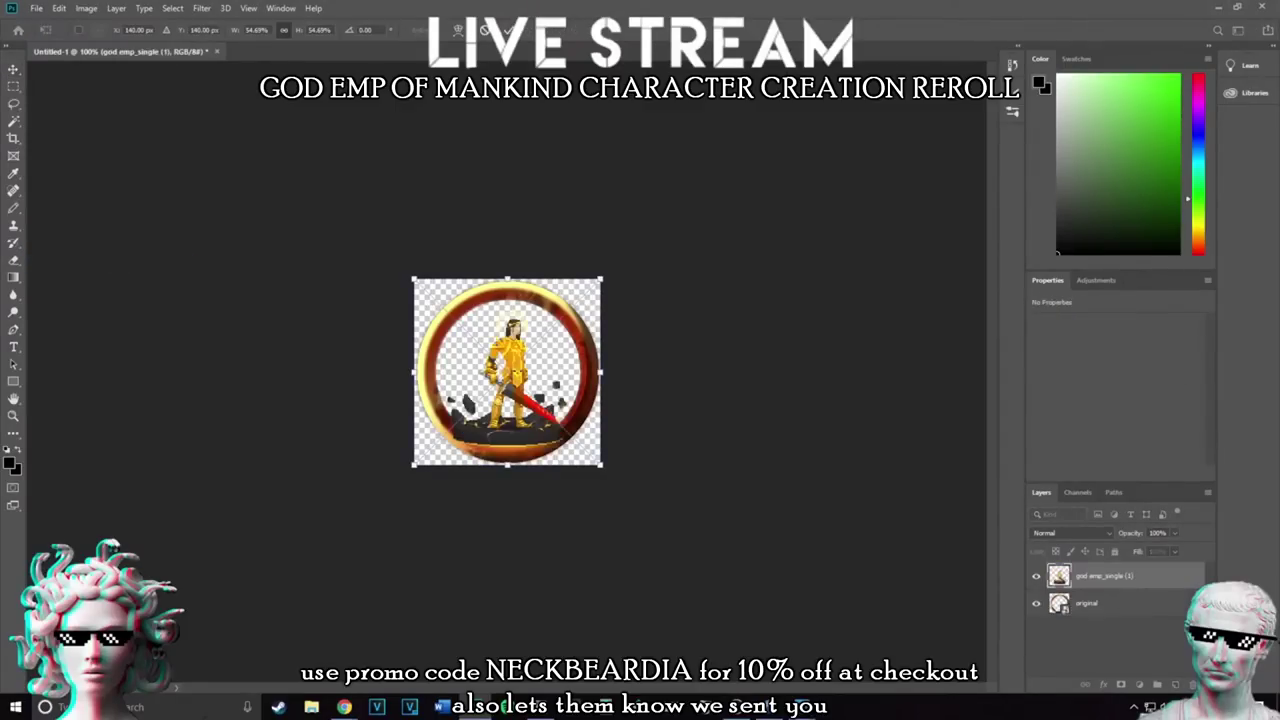
left_click_drag(507, 279, 526, 160)
left_click_drag(524, 317, 537, 369)
left_click_drag(1110, 576, 1120, 657)
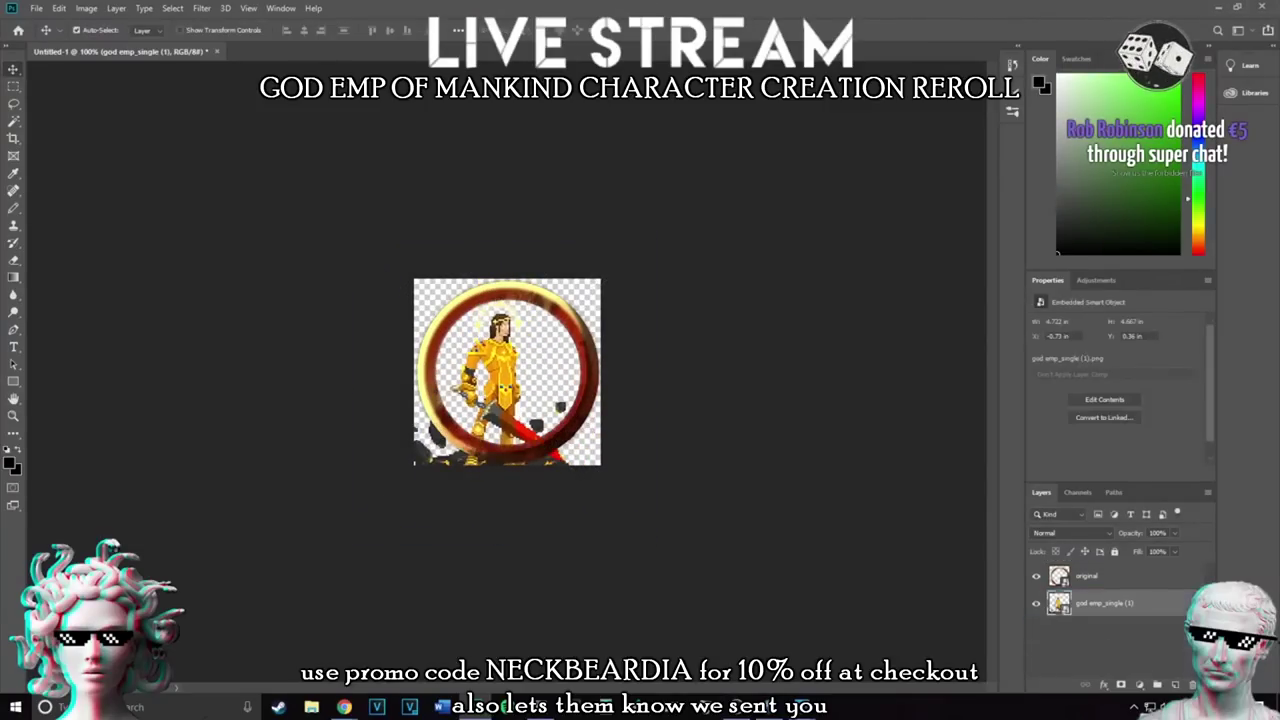
Rasterize the character layer and erase the parts of the base and sword that extend outside the ring
scroll(507, 372, "up", 8)
key("e")
left_click(340, 540)
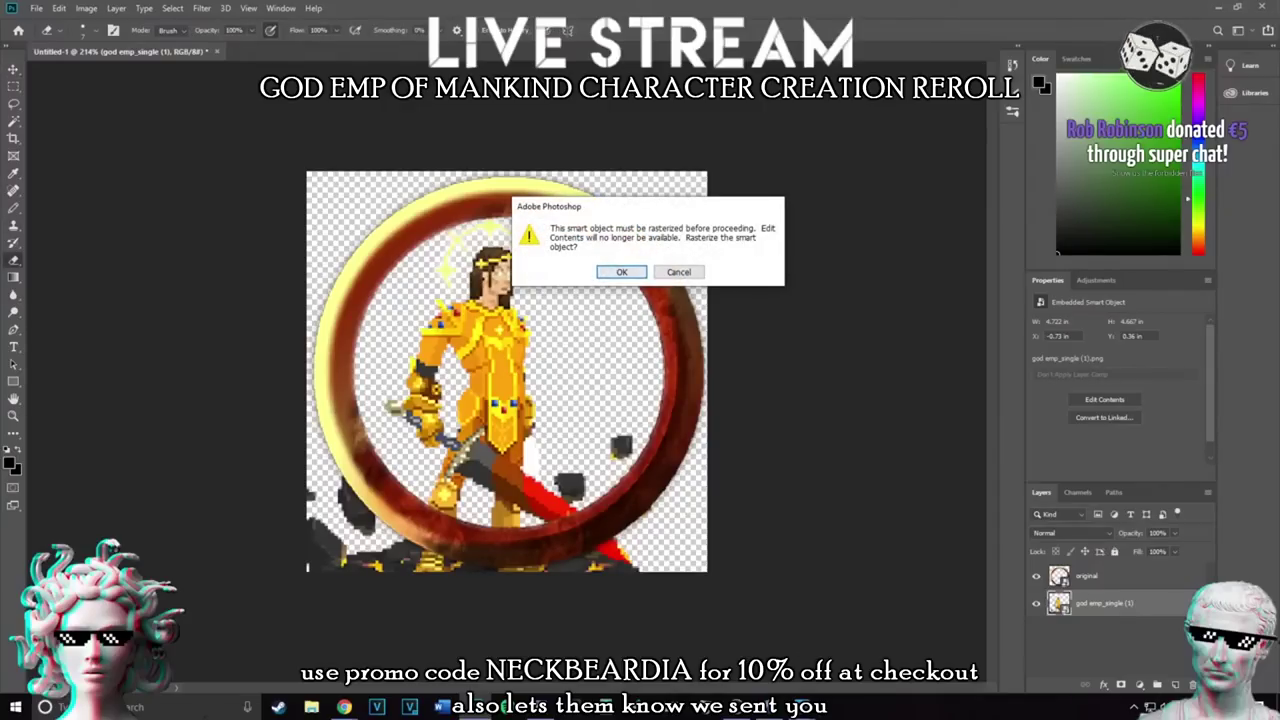
left_click(621, 271)
left_click(95, 31)
left_click(100, 72)
key("Return")
mouse_move(349, 500)
left_mouse_down()
mouse_move(335, 550)
mouse_move(530, 568)
mouse_move(640, 558)
left_mouse_up()
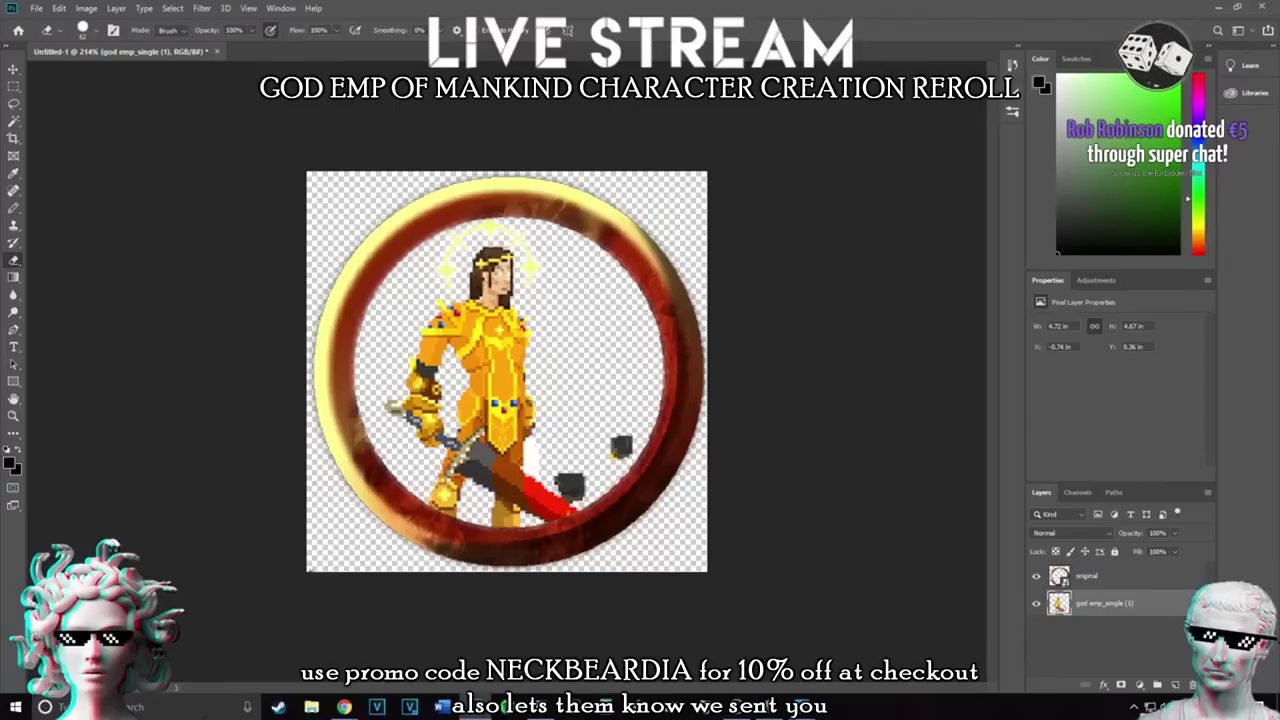
Switch to Chrome and search Google Images for "golden throne pixel art"
mouse_move(344, 707)
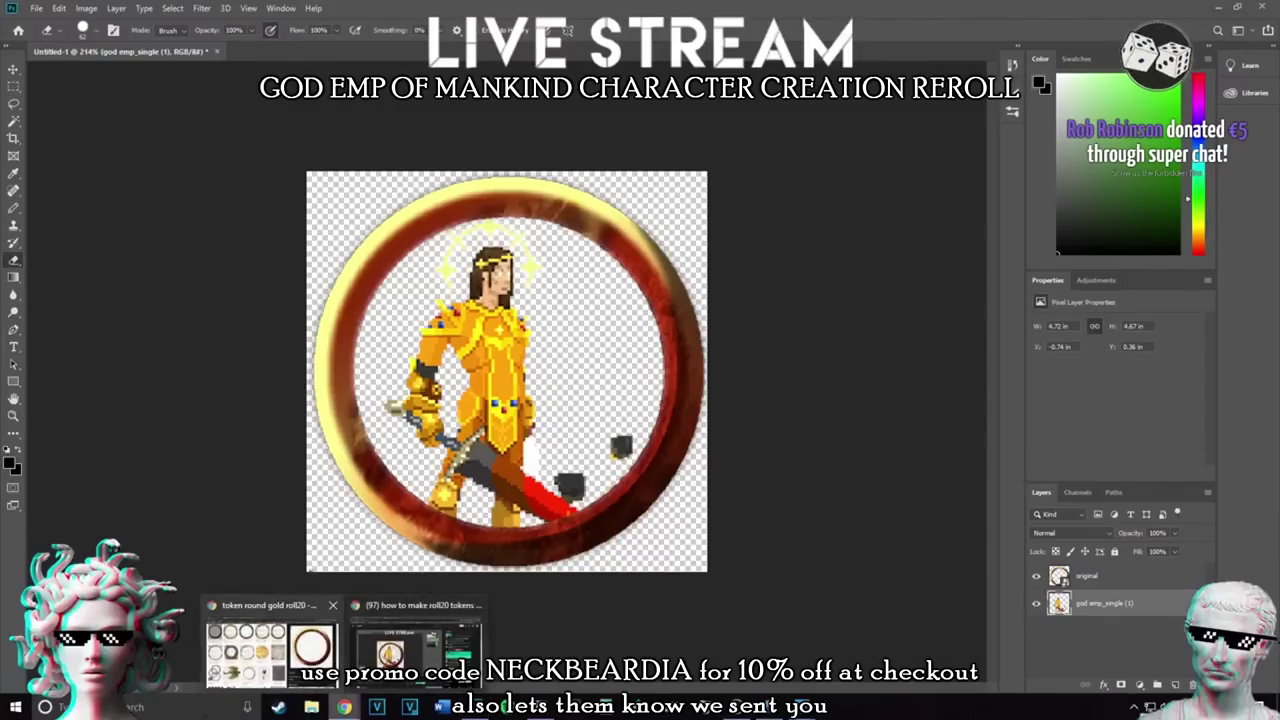
left_click(420, 640)
scroll(420, 400, "up", 2)
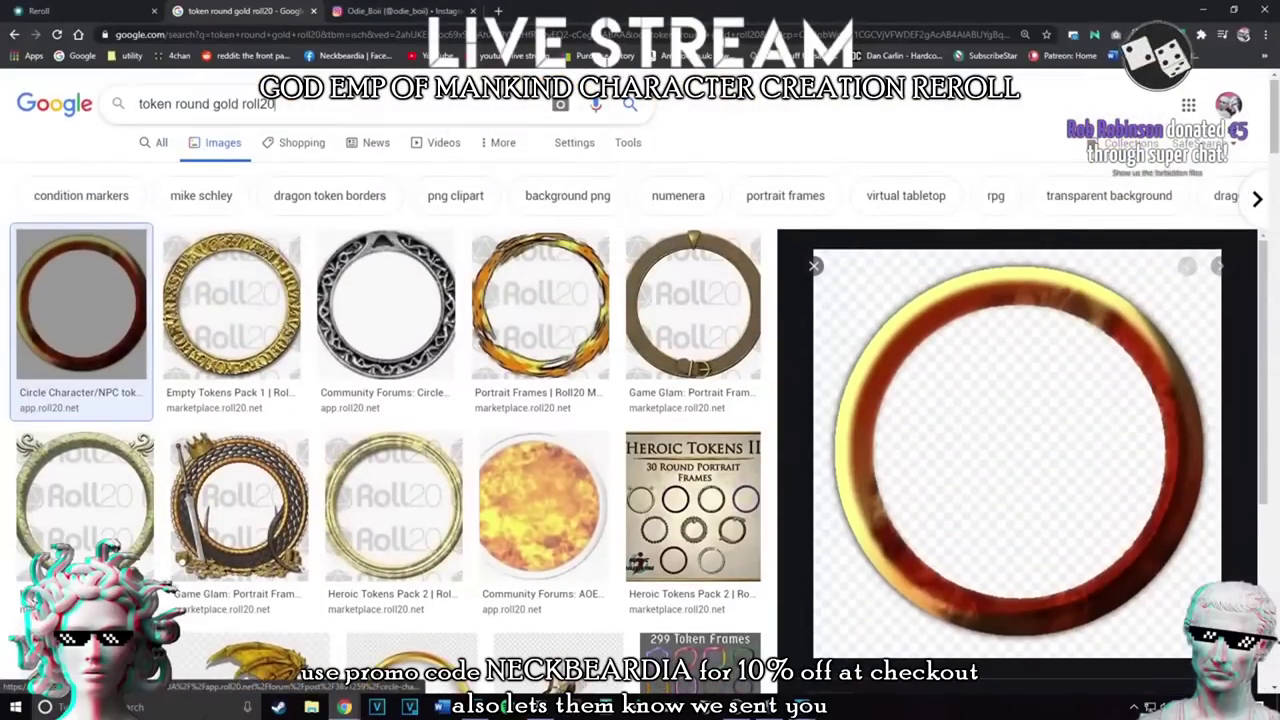
triple_click(230, 104)
key("BackSpace")
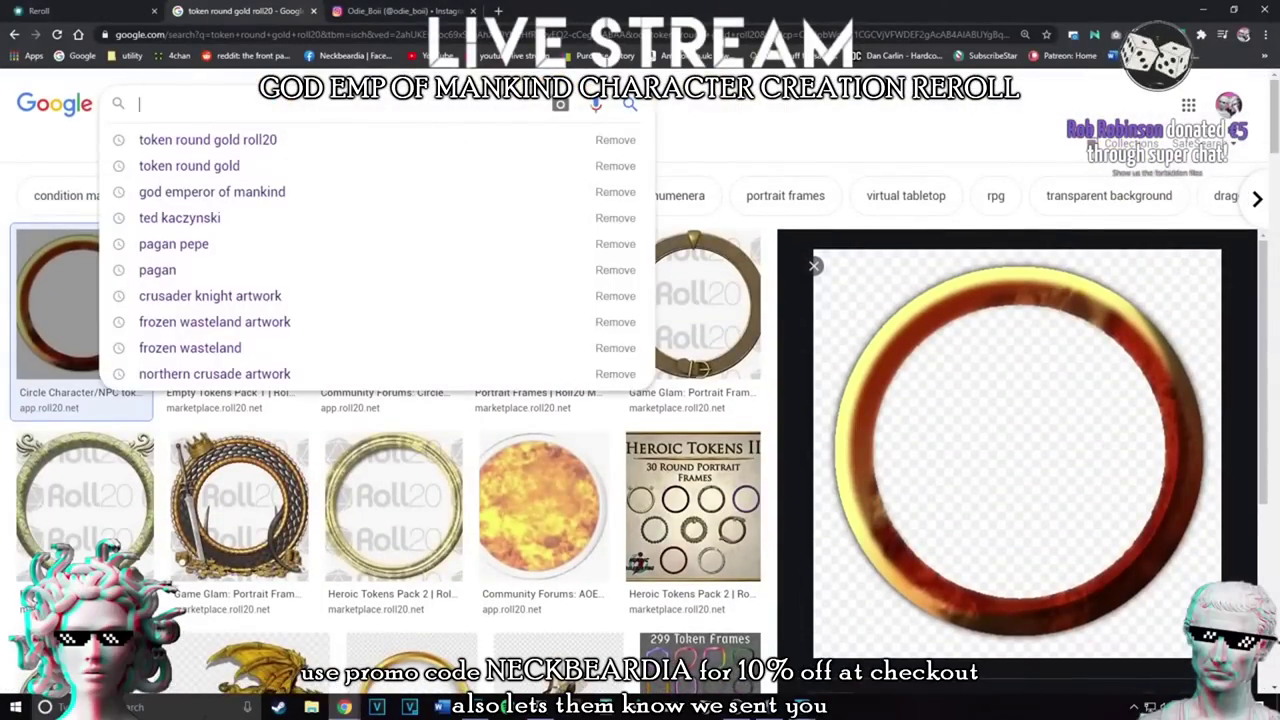
type("golden")
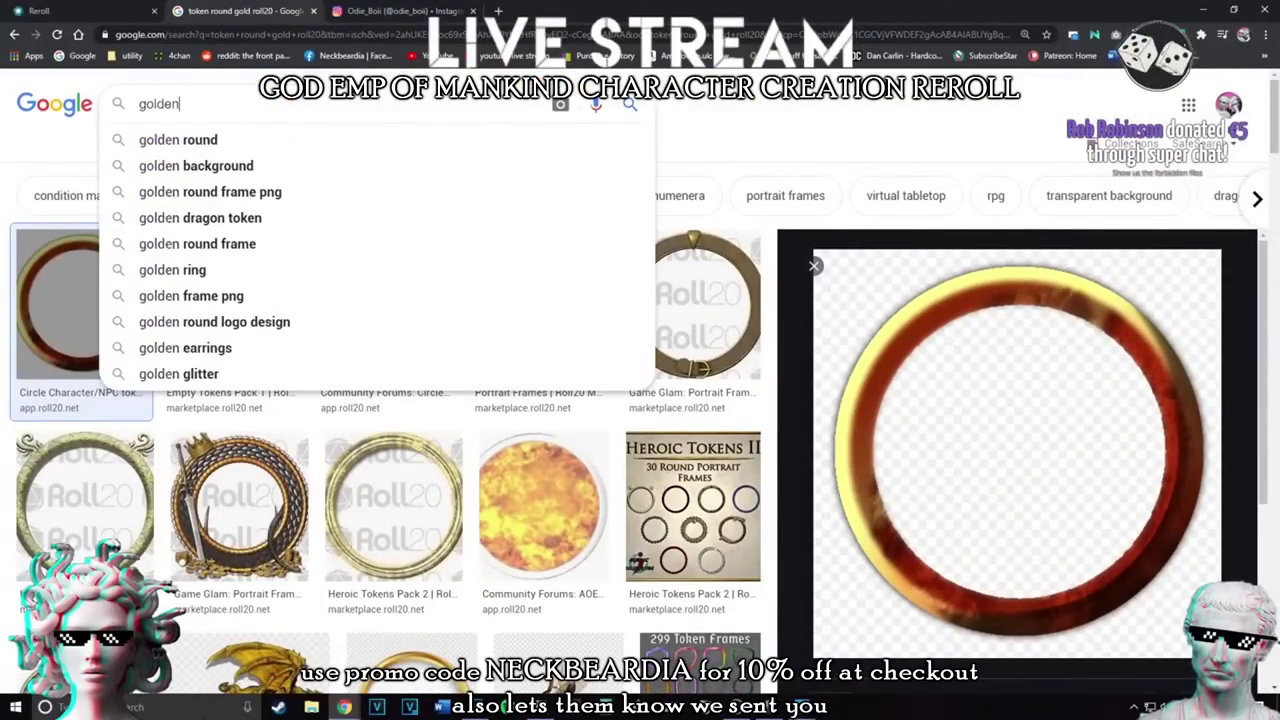
type(" throne pixel art")
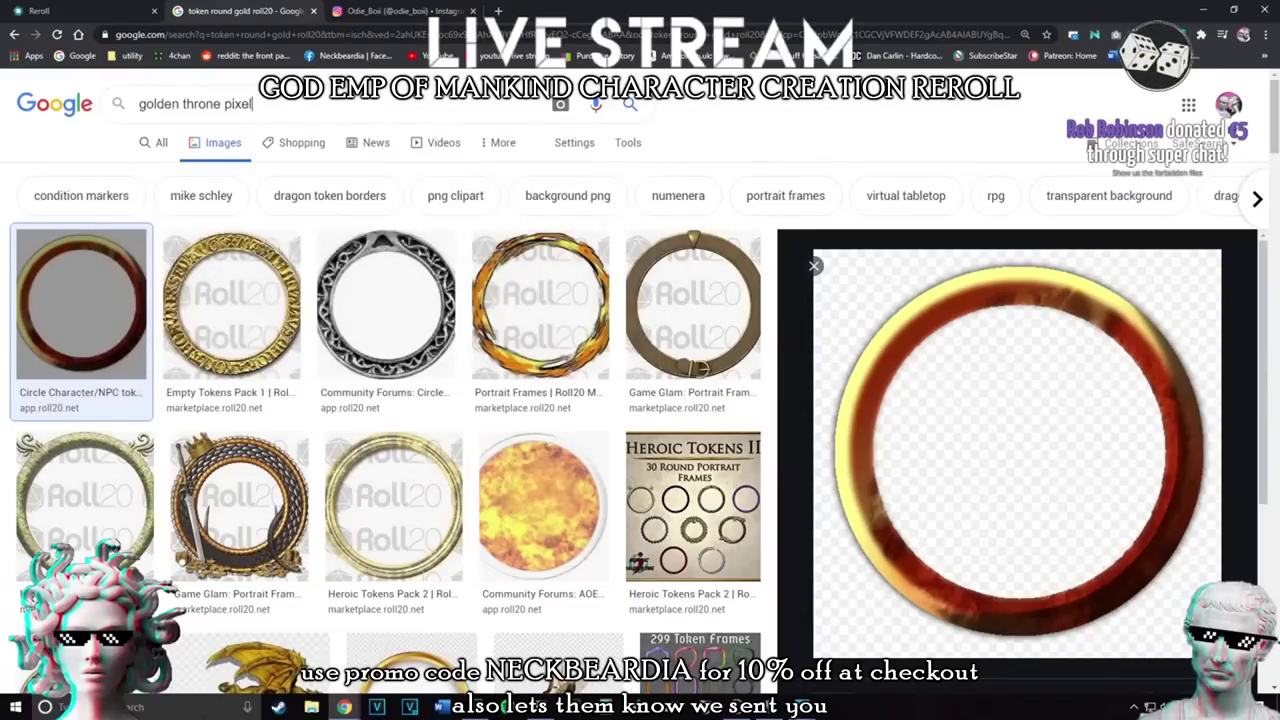
key("Return")
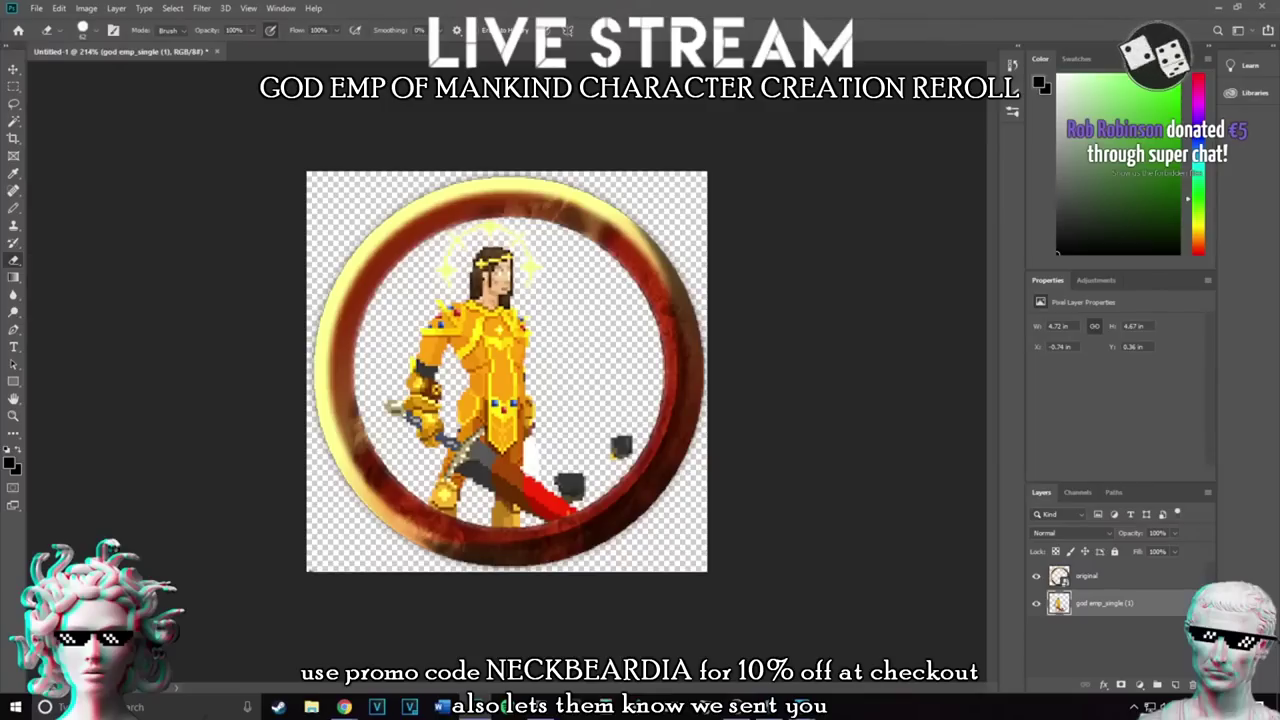
Add the golden throne picture to the token, enlarge it to about 124% and position its stairs inside the ring
key("ctrl+v")
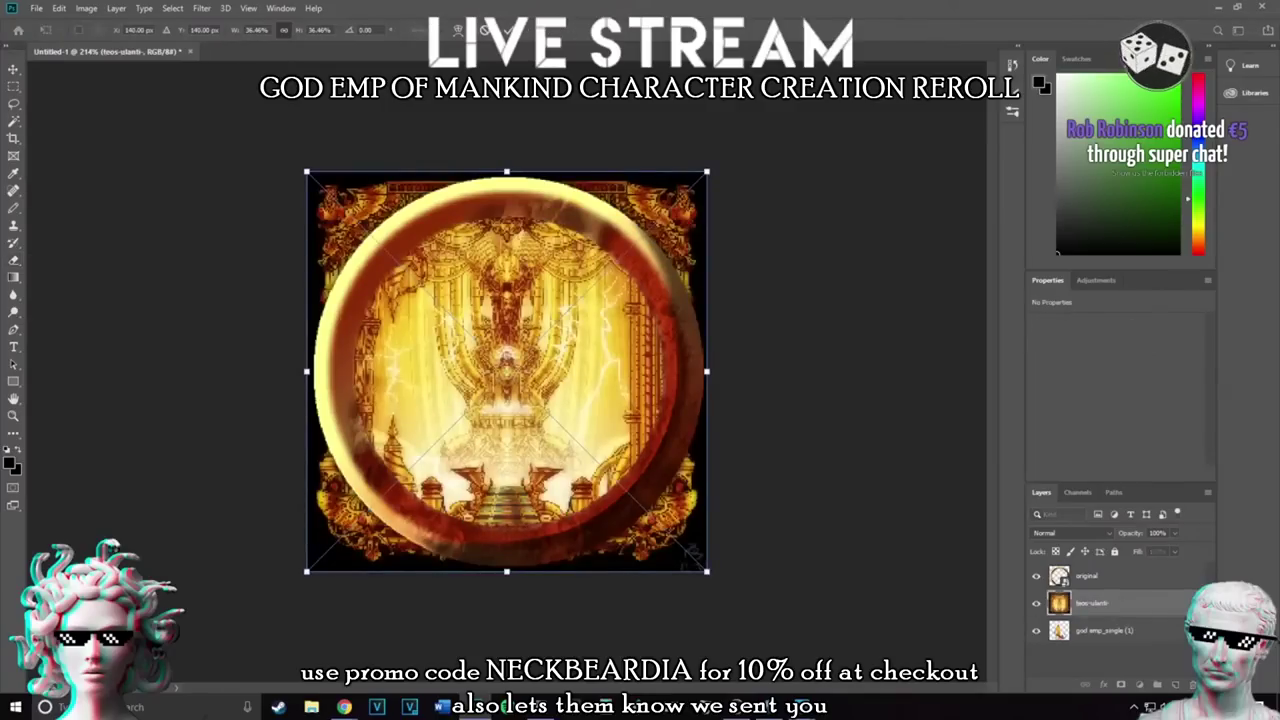
left_click_drag(507, 171, 700, 4)
scroll(507, 371, "down", 2)
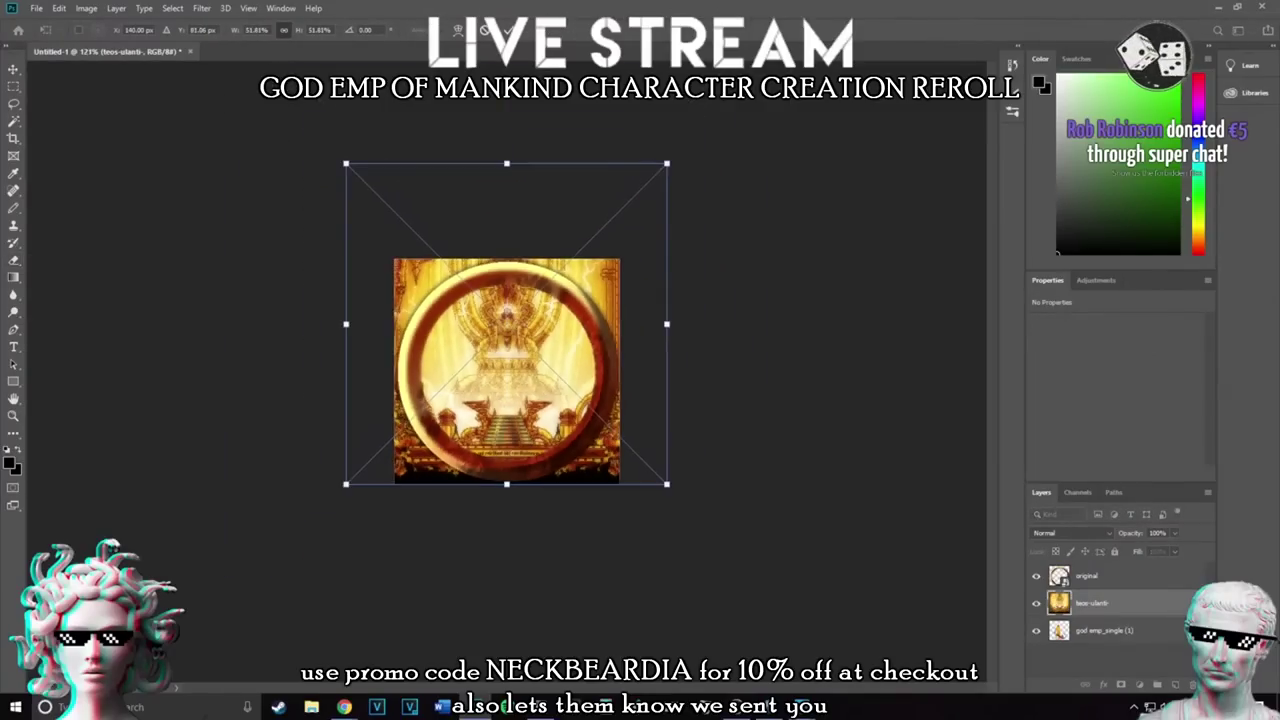
left_click_drag(507, 163, 590, 3)
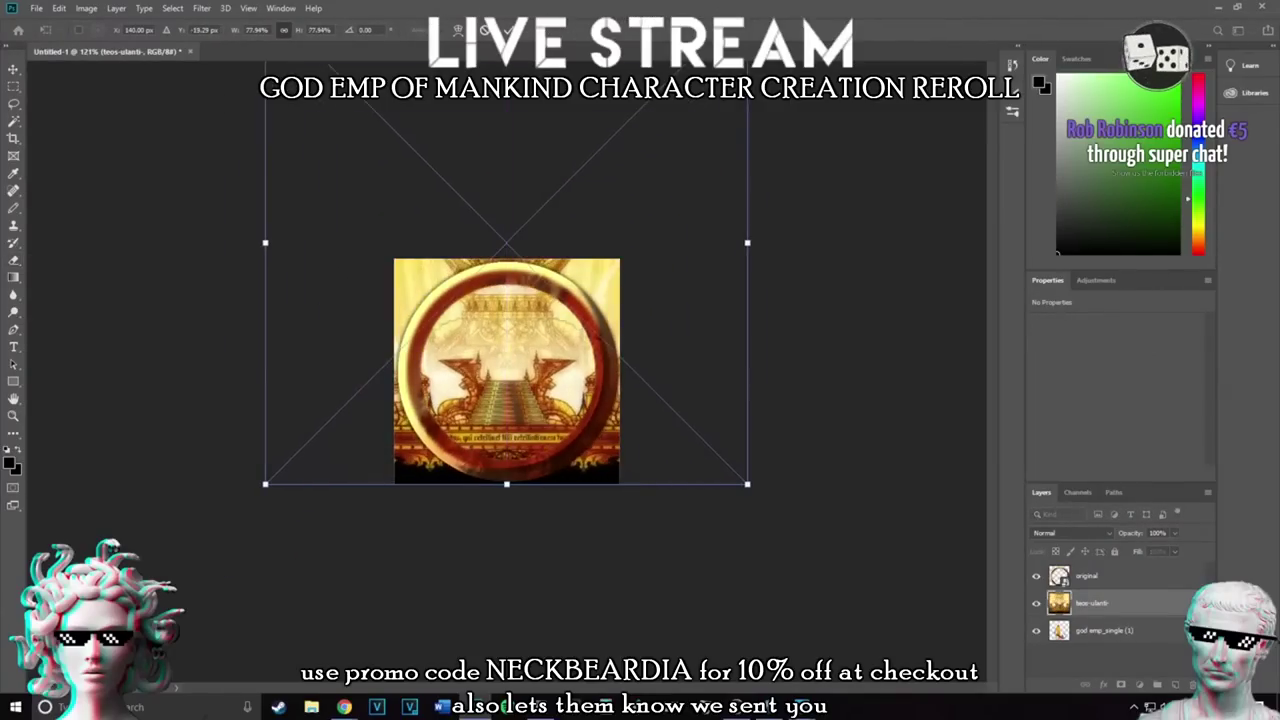
scroll(507, 371, "down", 2)
left_click_drag(507, 162, 588, 3)
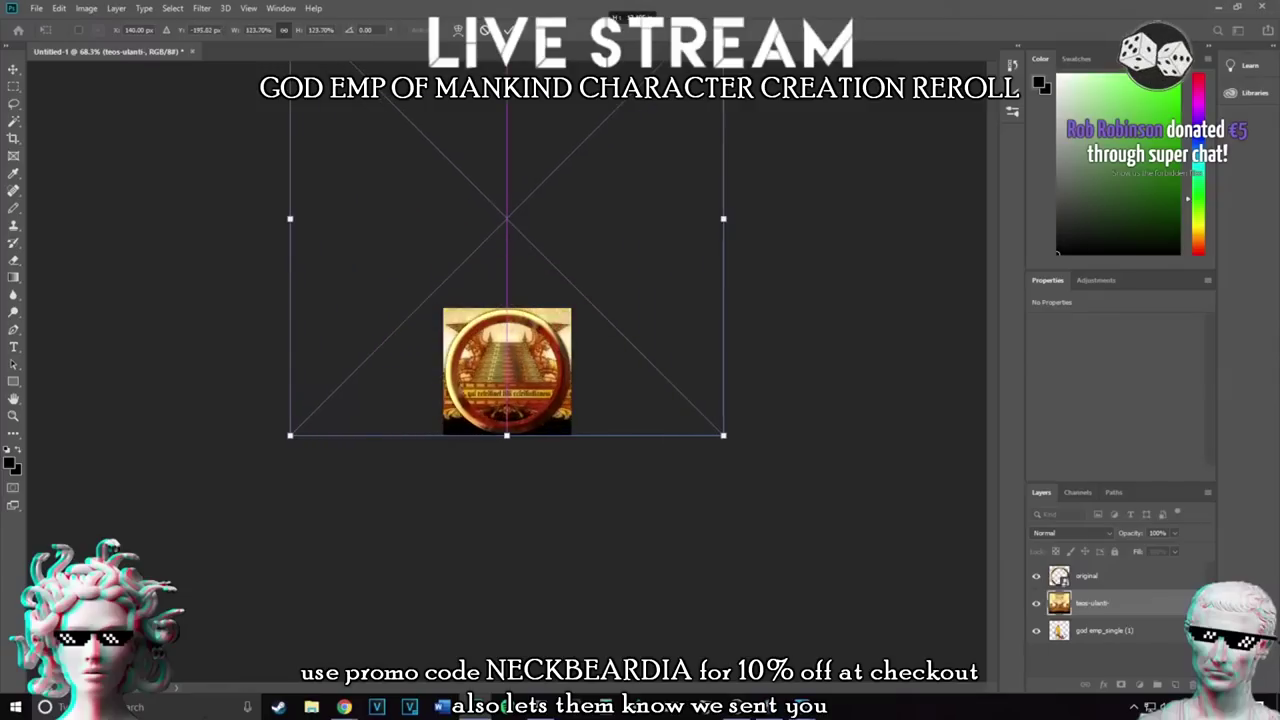
left_click_drag(536, 222, 576, 243)
scroll(576, 243, "up", 2)
key("ctrl+plus")
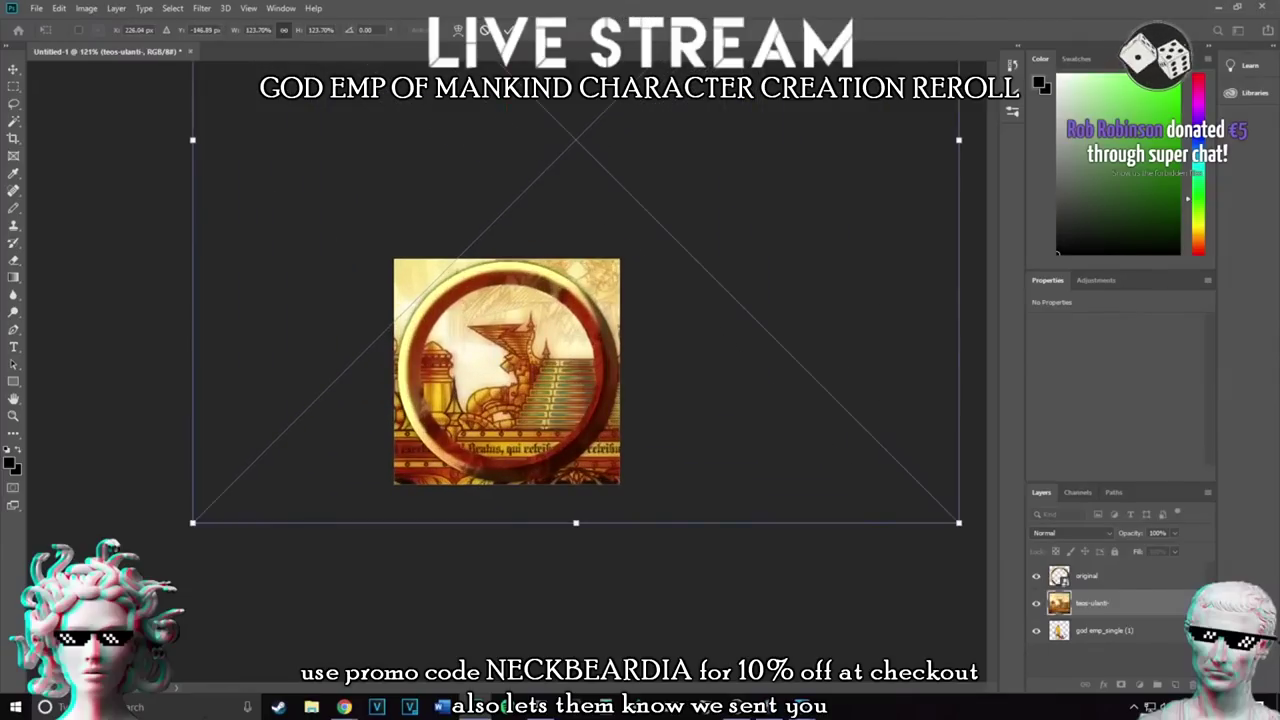
key("Return")
key("e")
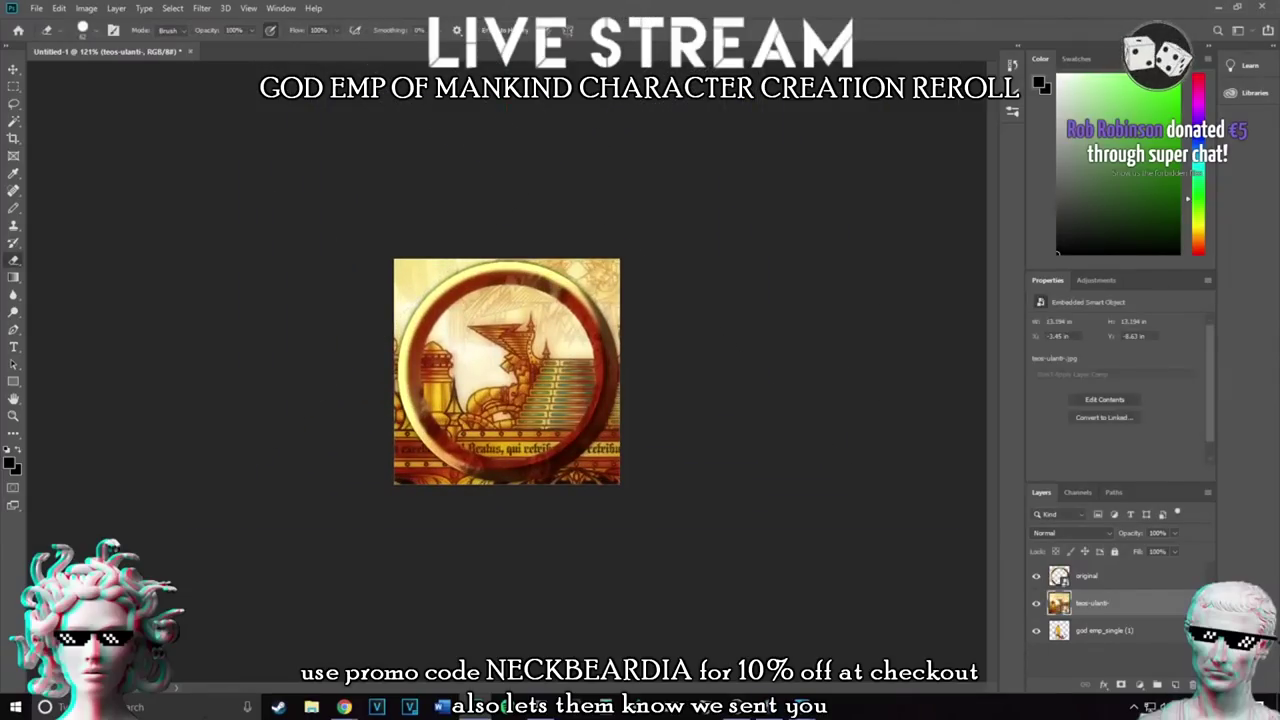
Put the throne background beneath the character layer, rasterize it and erase the parts outside the ring
left_click_drag(1094, 603, 1098, 643)
scroll(507, 372, "up", 4)
left_click(625, 520)
left_click(622, 272)
mouse_move(618, 541)
left_mouse_down()
mouse_move(656, 498)
mouse_move(665, 400)
mouse_move(667, 340)
mouse_move(640, 230)
mouse_move(410, 215)
mouse_move(345, 270)
mouse_move(428, 230)
left_mouse_up()
mouse_move(355, 275)
left_mouse_down()
mouse_move(347, 430)
mouse_move(375, 505)
mouse_move(430, 530)
mouse_move(562, 531)
mouse_move(346, 531)
left_mouse_up()
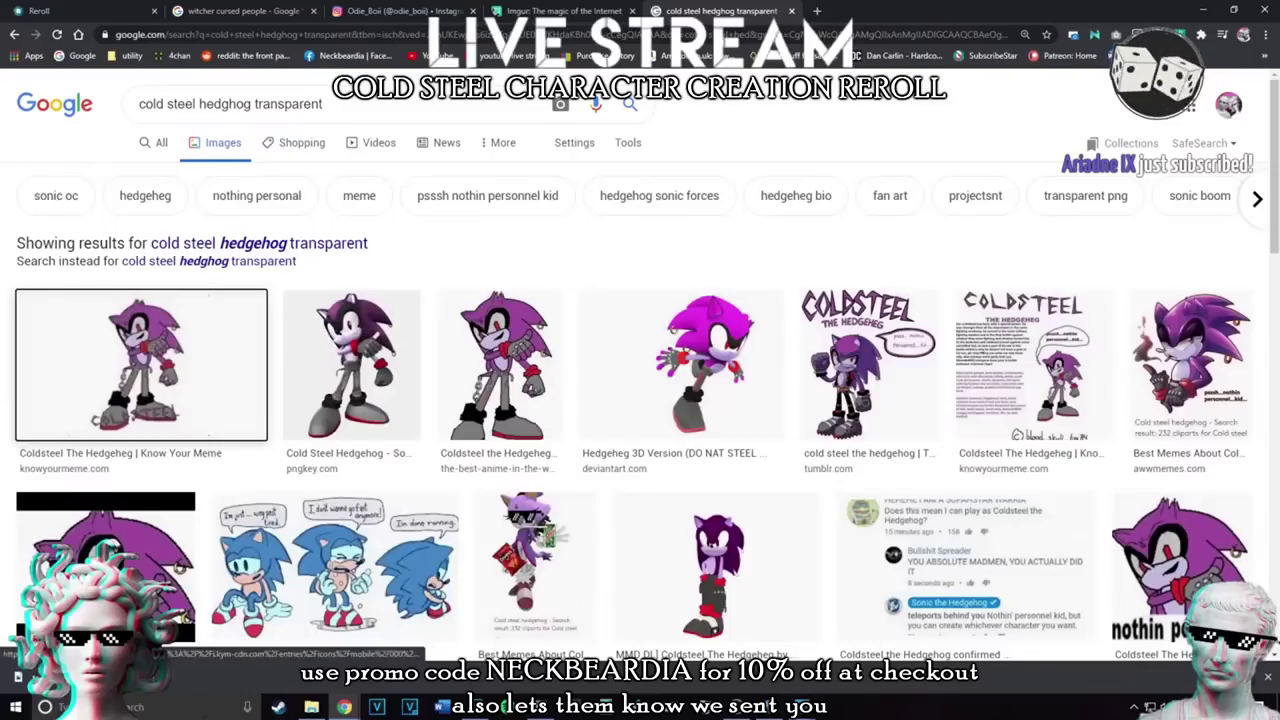
In ReRoll, recolor the fox head purple with hue 244°, saturation 118% and brightness 90%, based on the Coldsteel reference
left_click(145, 360)
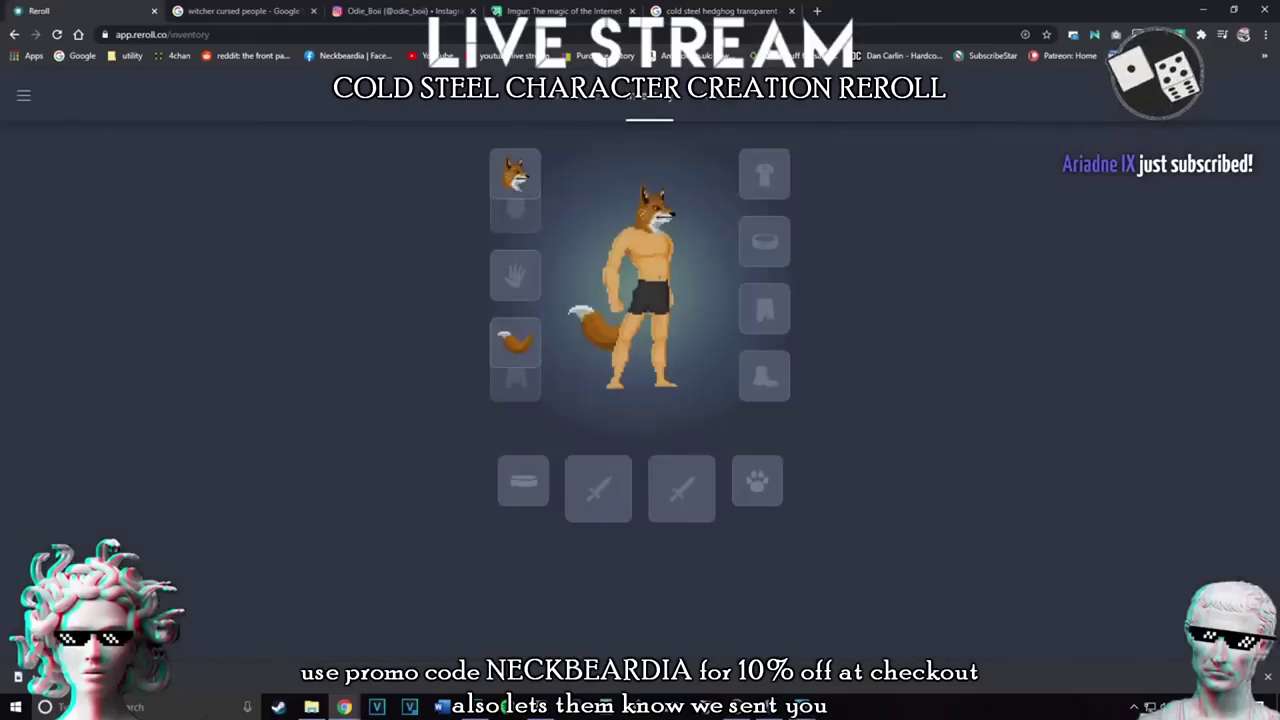
left_click(514, 177)
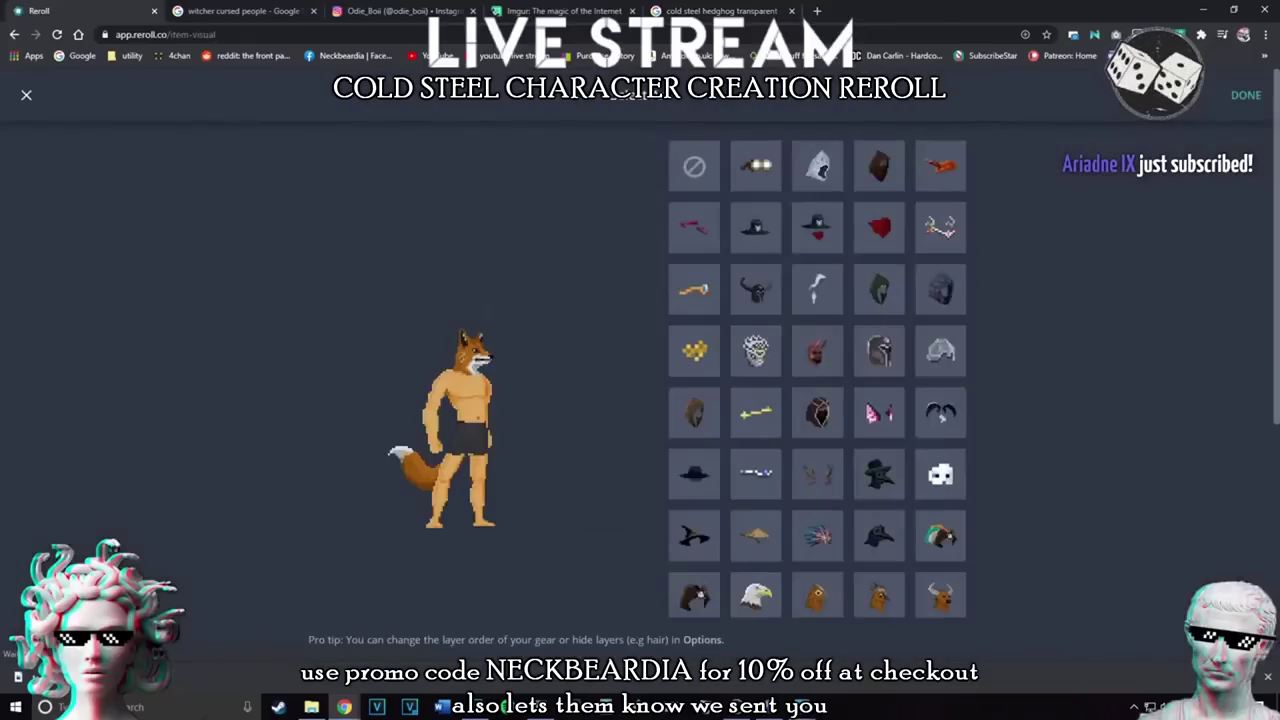
scroll(817, 370, "down", 4)
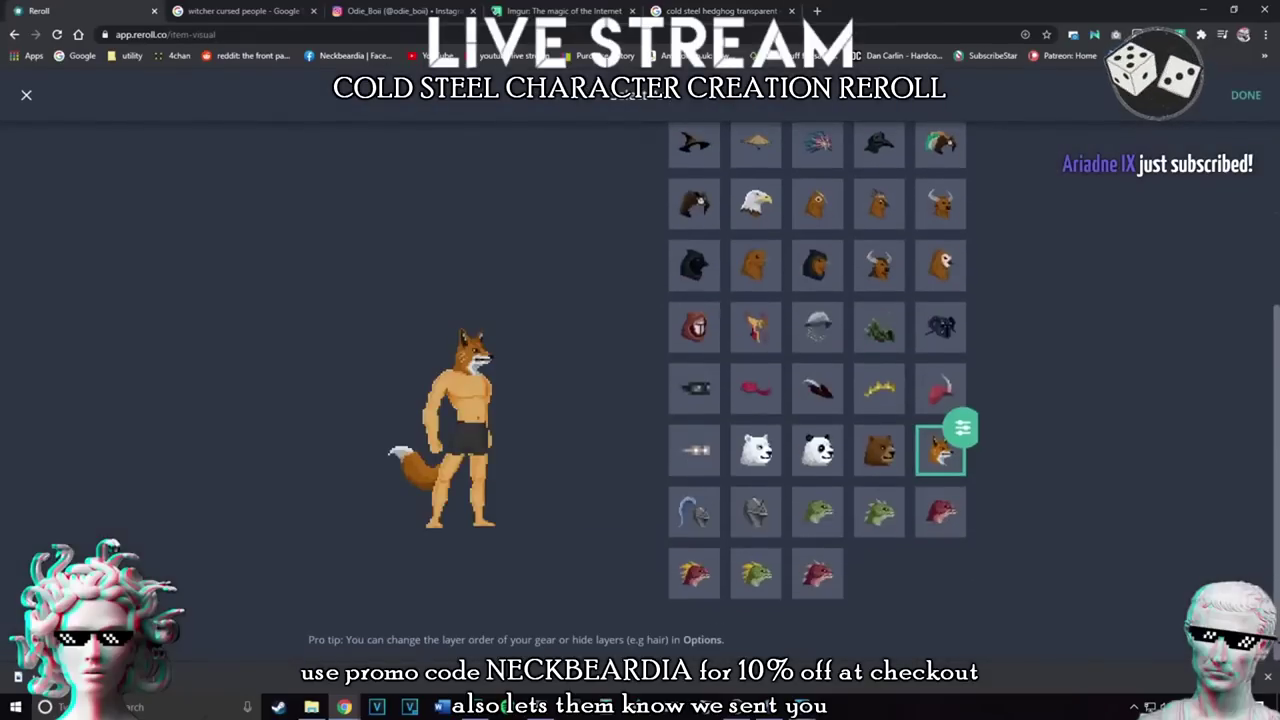
left_click(962, 428)
left_click_drag(1252, 187, 1064, 187)
left_click_drag(960, 254, 1012, 254)
left_click_drag(960, 321, 930, 321)
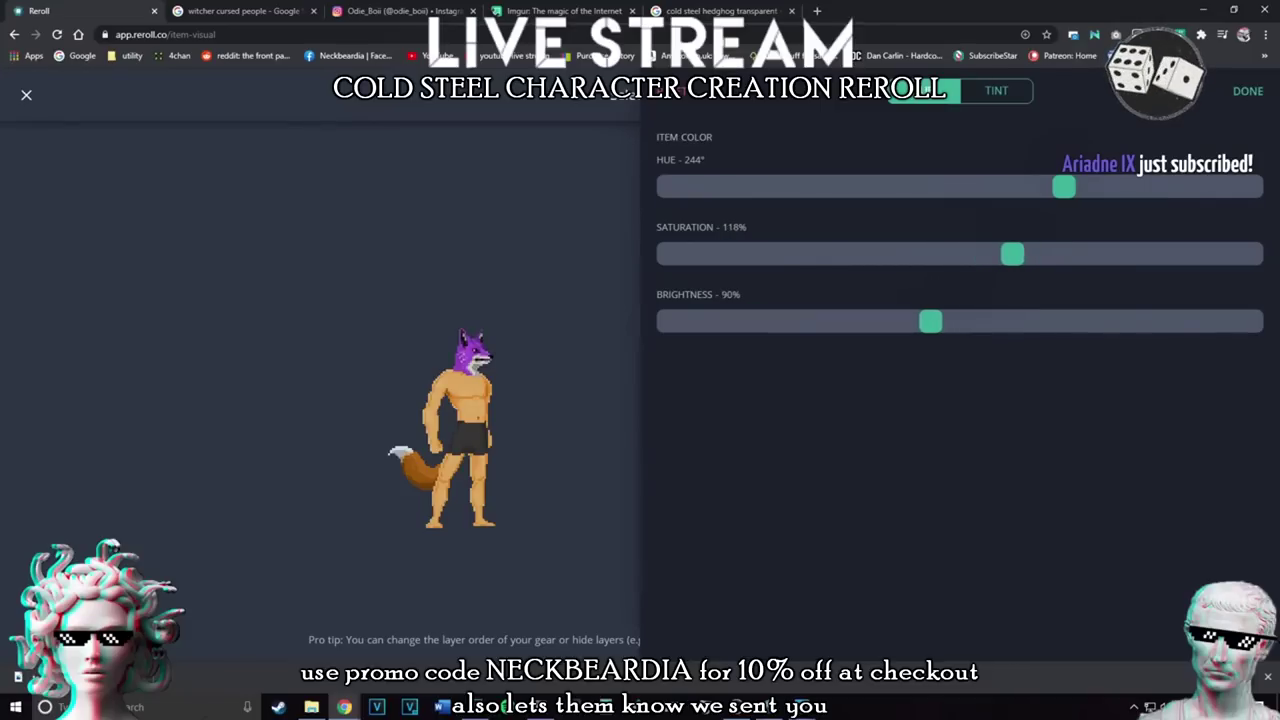
left_click(1248, 91)
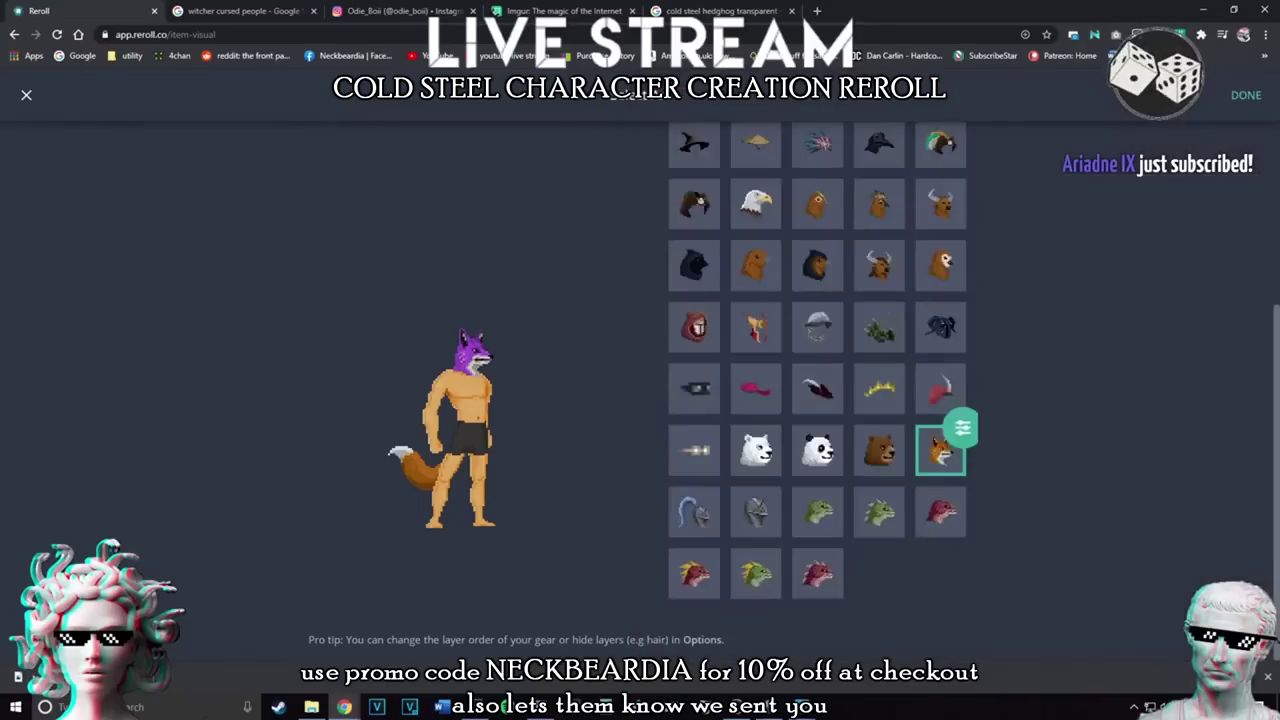
left_click(1246, 95)
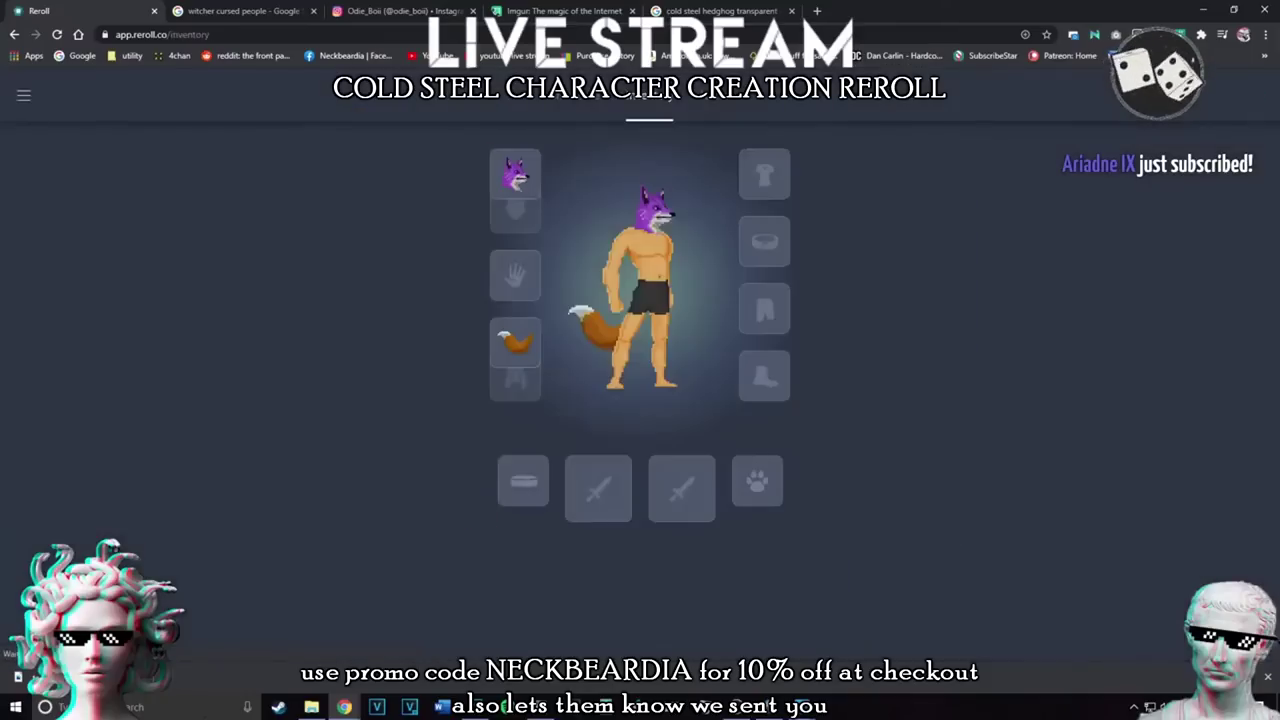
Open the fox tail's color settings and shift its hue to a purple that matches the head
left_click(515, 343)
scroll(880, 440, "down", 4)
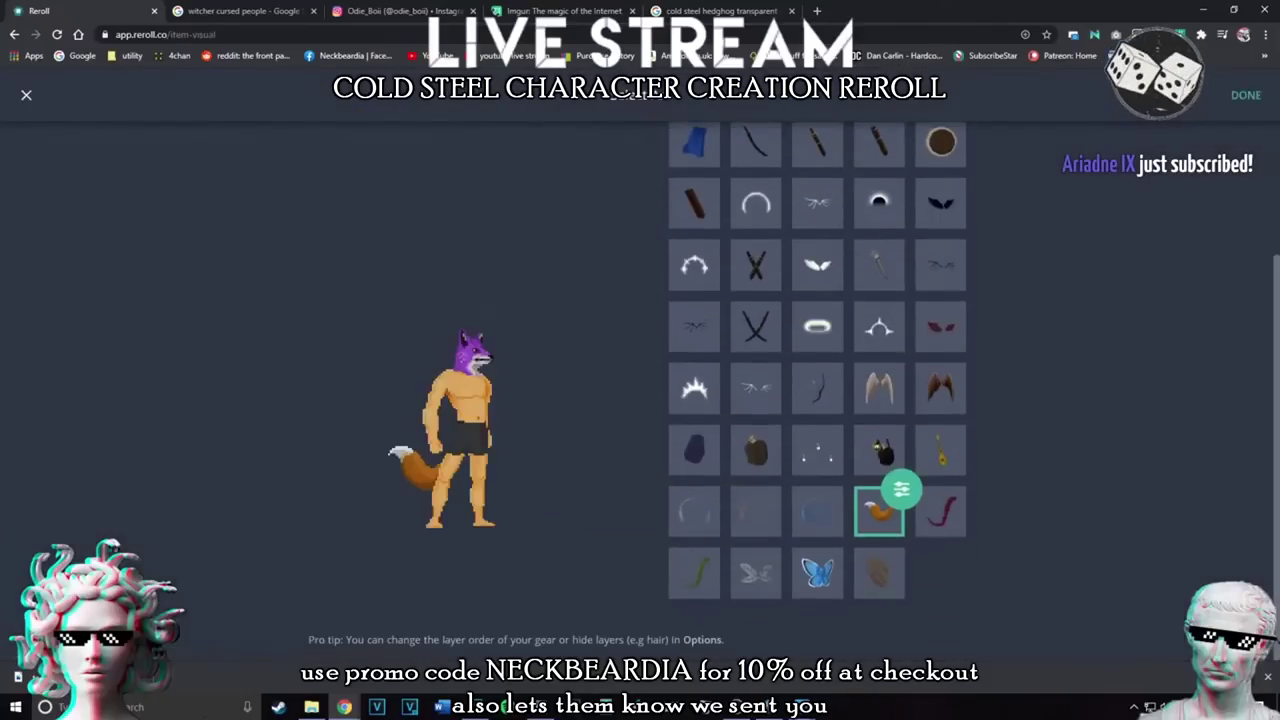
left_click(902, 488)
key("Left")
key("Left")
key("Left")
key("Left")
key("Left")
key("Left")
key("Left")
key("Left")
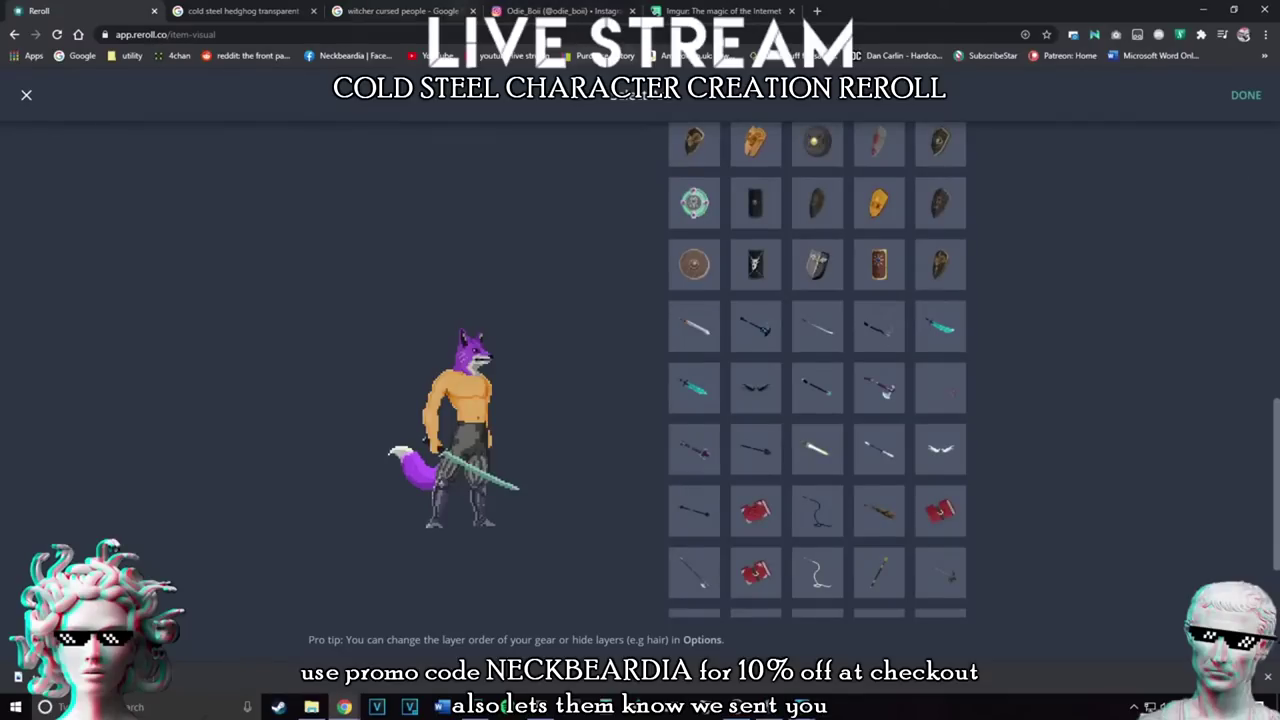
Check the Coldsteel the Hedgeheg reference picture and try other weapon items on the fox character
key("ctrl+Tab")
left_click(280, 350)
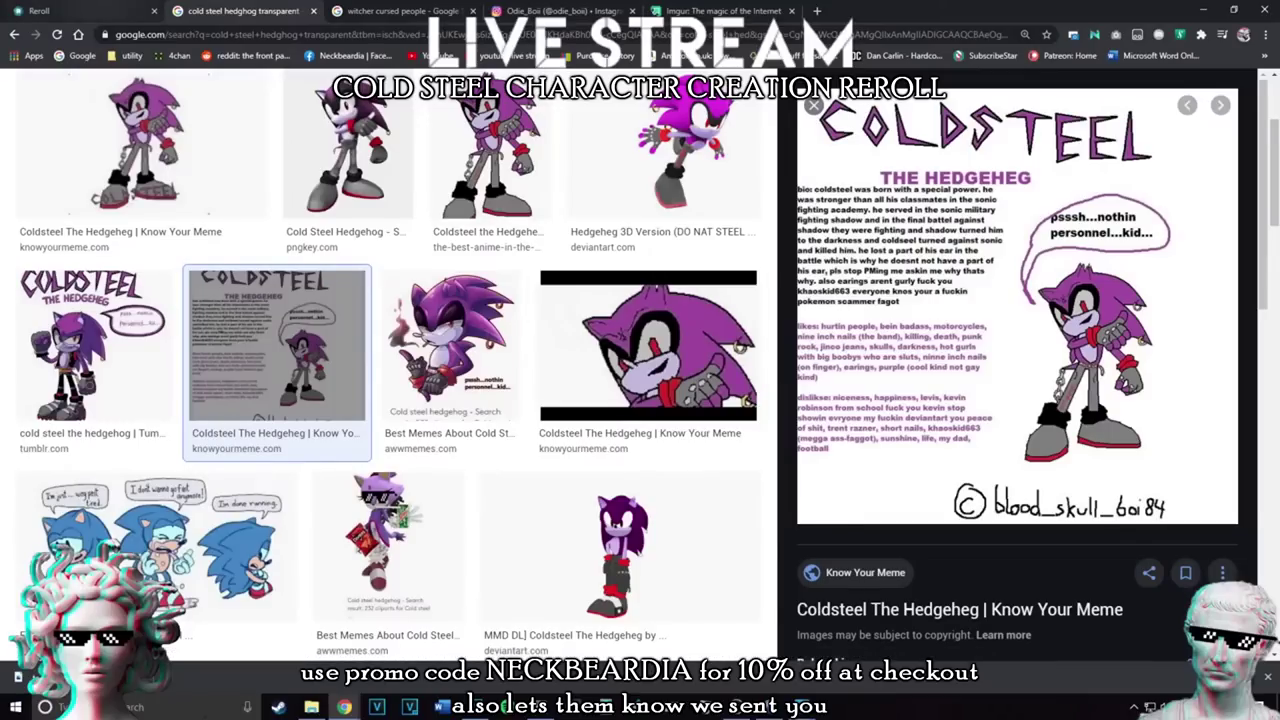
left_click(98, 11)
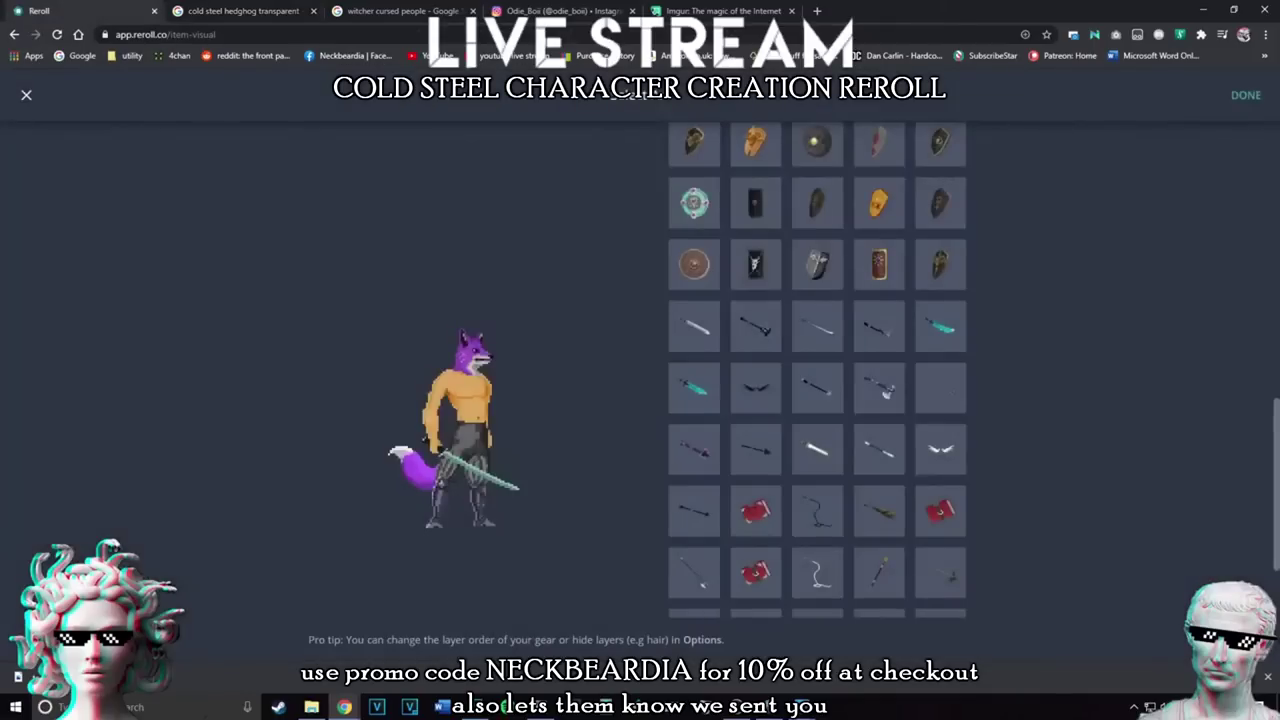
scroll(817, 370, "down", 3)
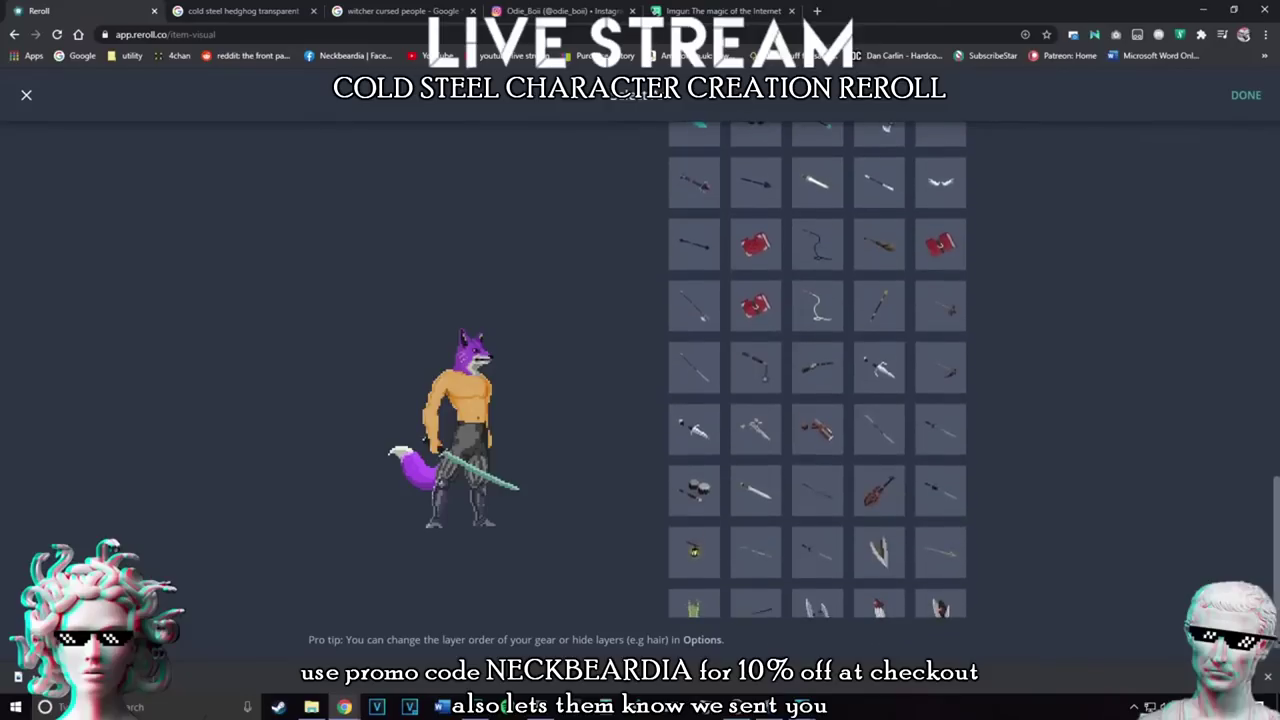
left_click(756, 512)
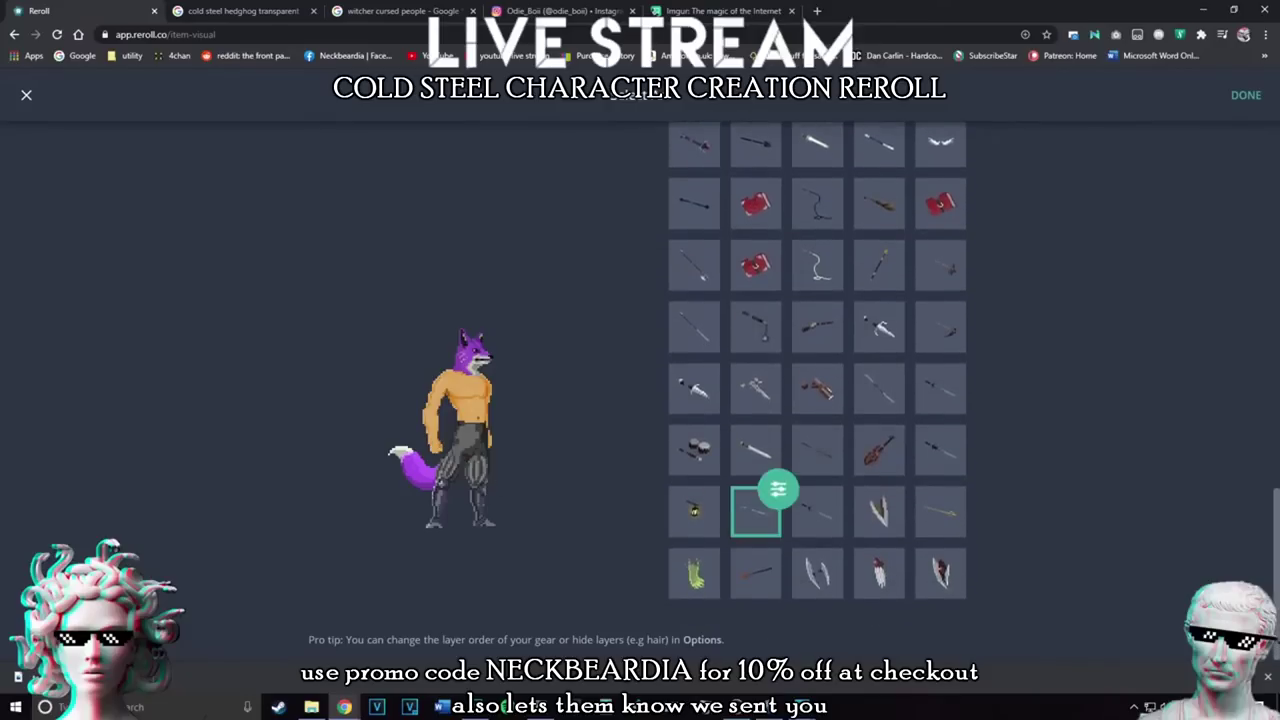
left_click(755, 573)
left_click(694, 573)
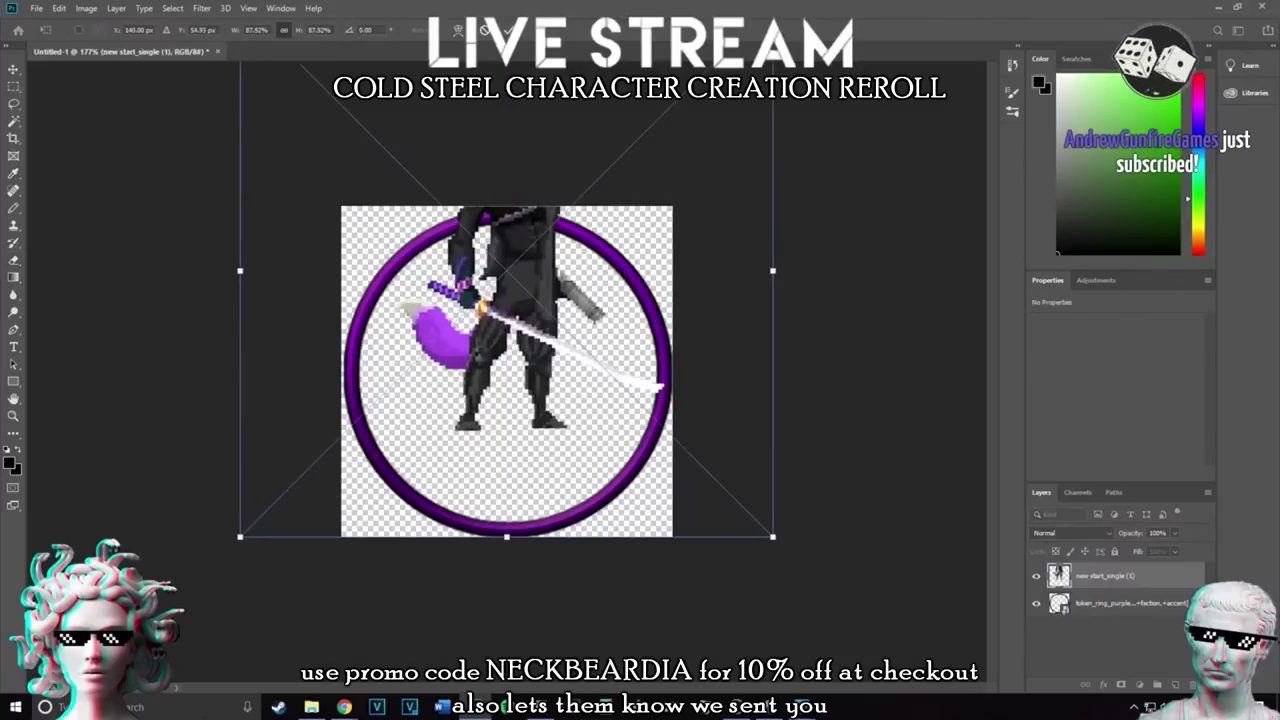
Scale the new start_single (1) character to about 101%, position it inside the purple ring and put its layer beneath the ring
left_click_drag(549, 362, 543, 492)
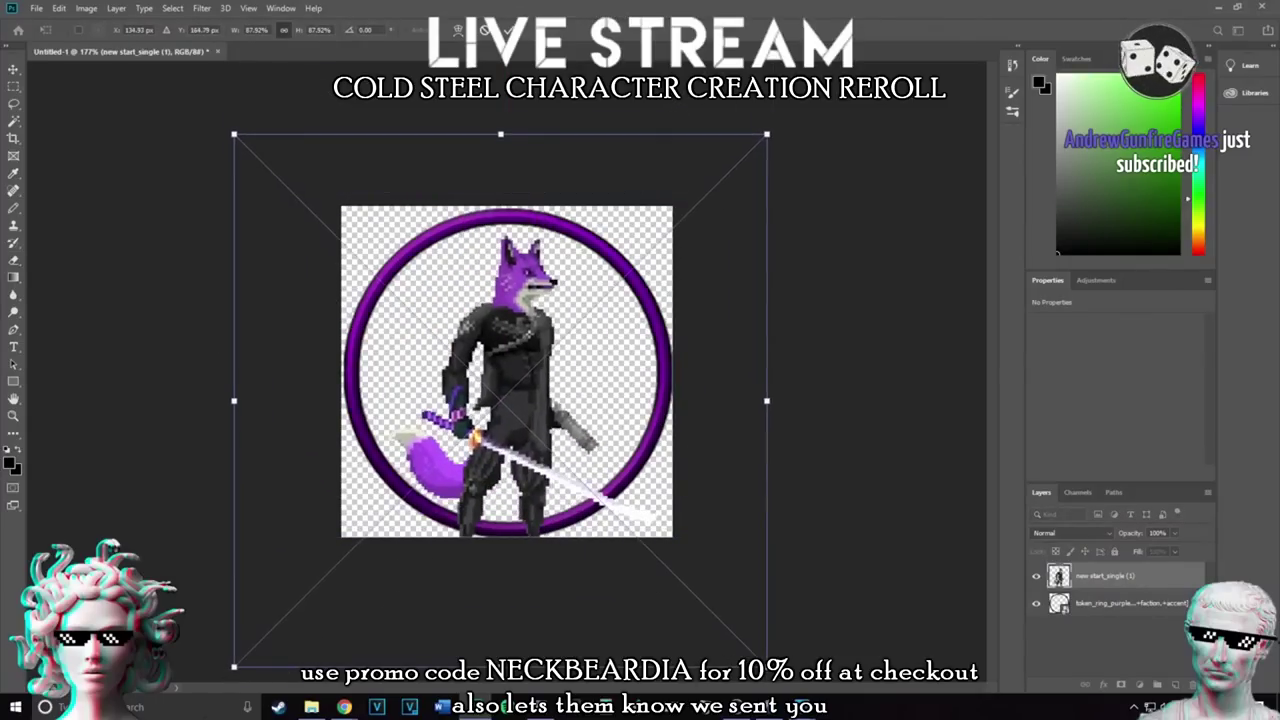
left_click_drag(500, 134, 500, 1)
left_click_drag(539, 375, 531, 463)
left_click_drag(491, 85, 491, 144)
left_click_drag(524, 344, 548, 300)
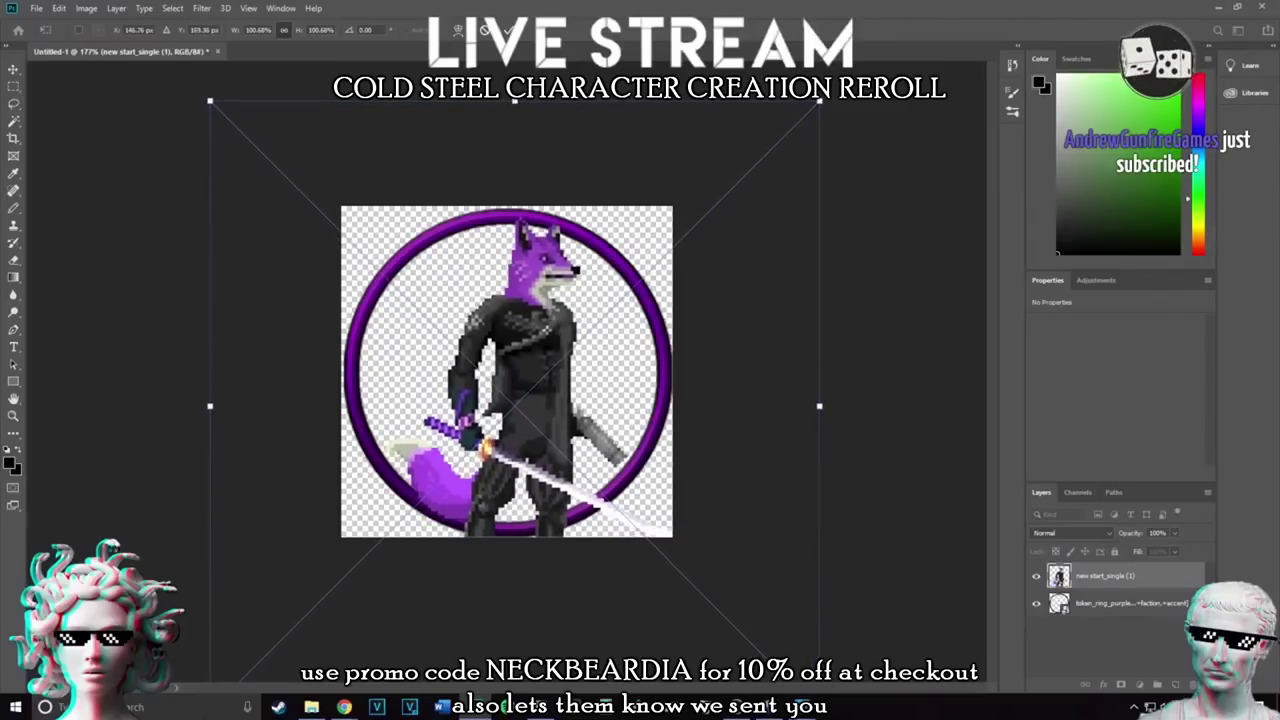
key("Return")
key("e")
key("ctrl+bracketleft")
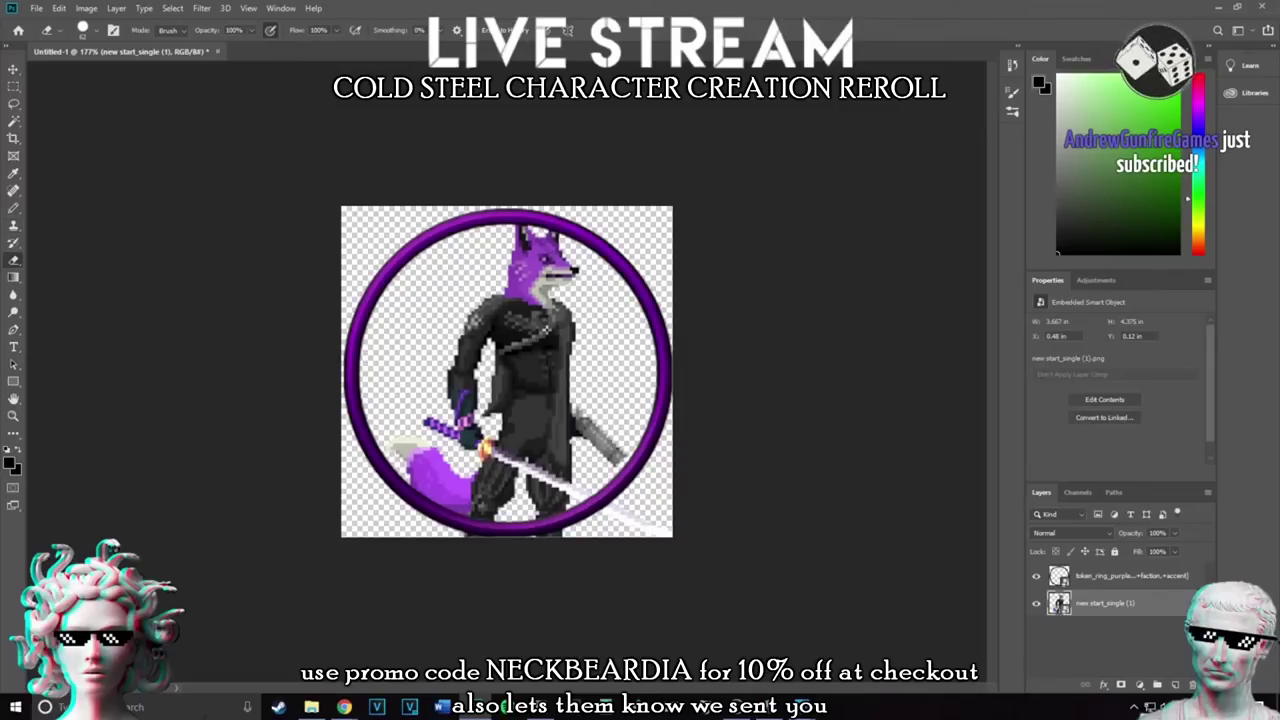
Rasterize the fox character layer and erase the sword tip and legs that extend outside the ring
left_click(645, 522)
left_click(622, 272)
left_click(641, 522)
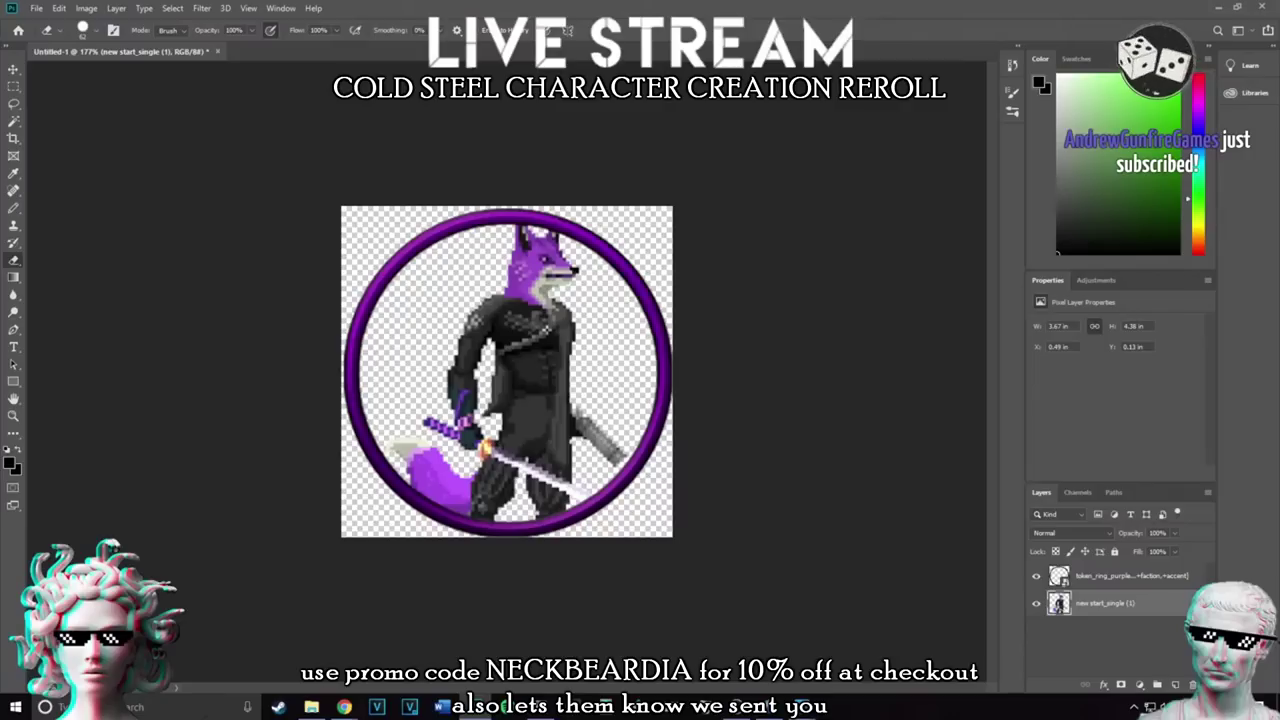
Place a dark background picture beneath the fox character and look up the option to save the token as a file
left_click(36, 8)
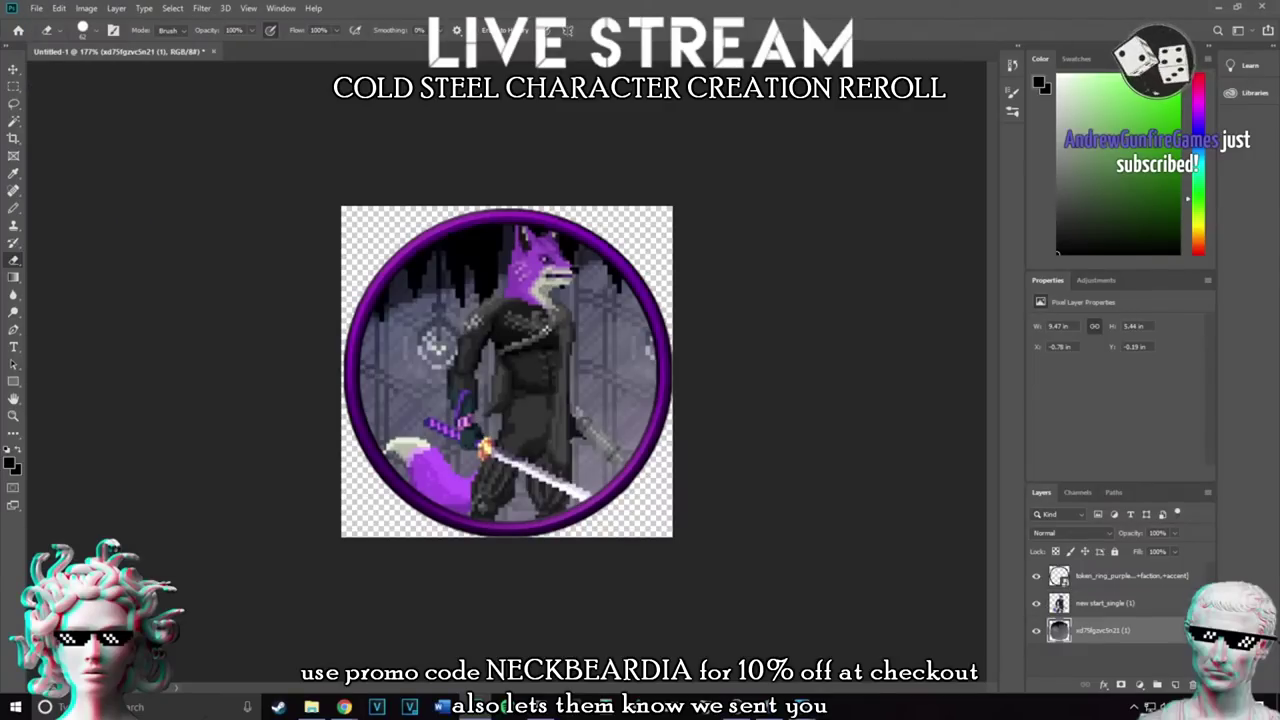
left_click(36, 8)
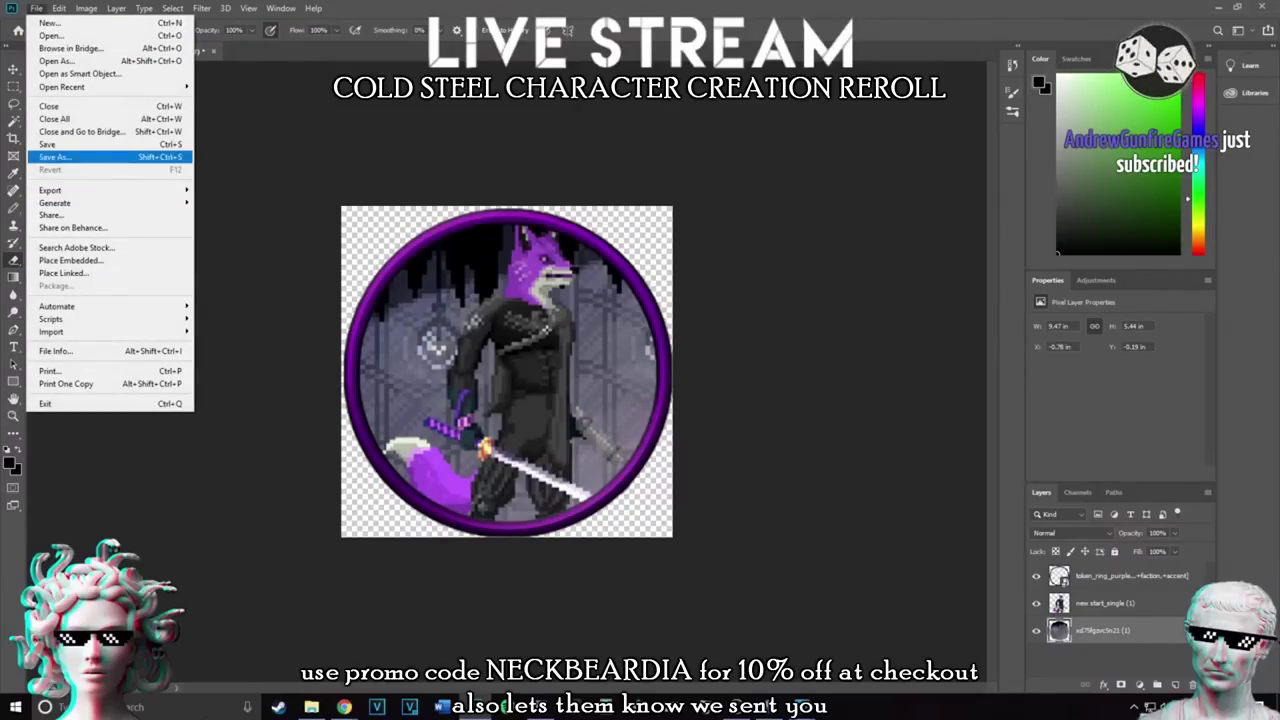
key("Escape")
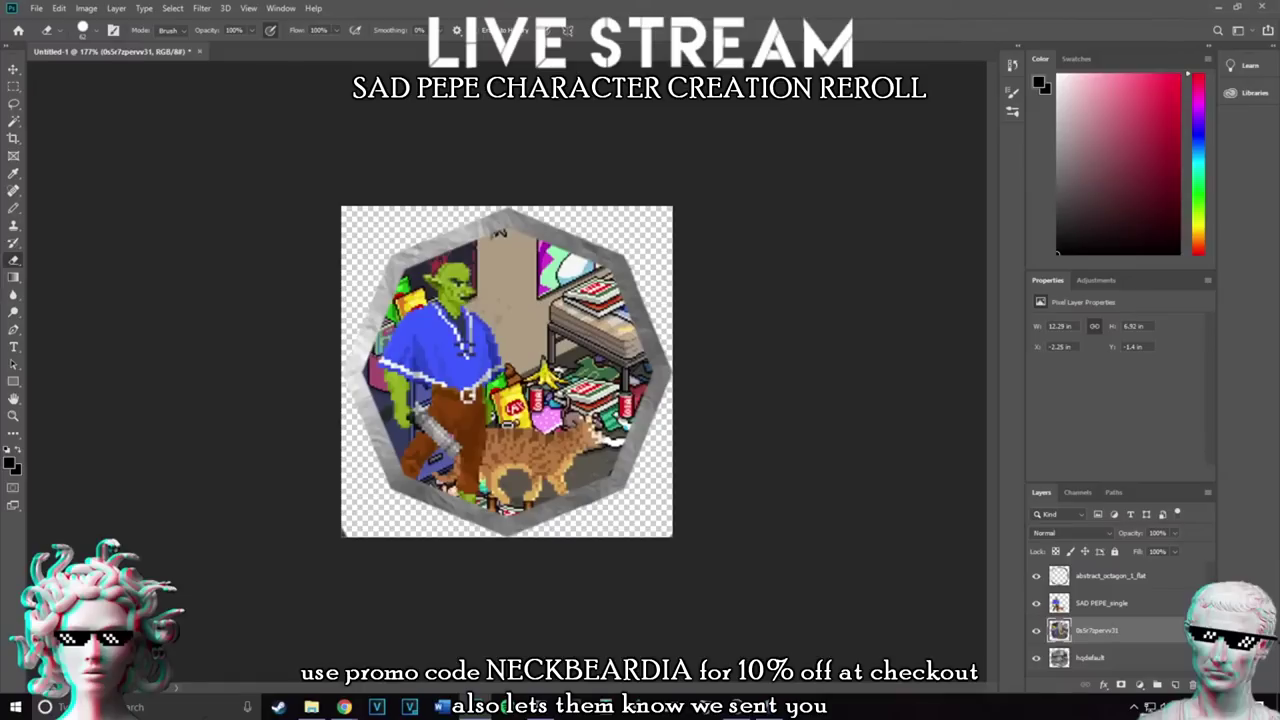
Select the outline of the SAD PEPE_single layer's pixels and expand the selection slightly
left_click(1058, 603)
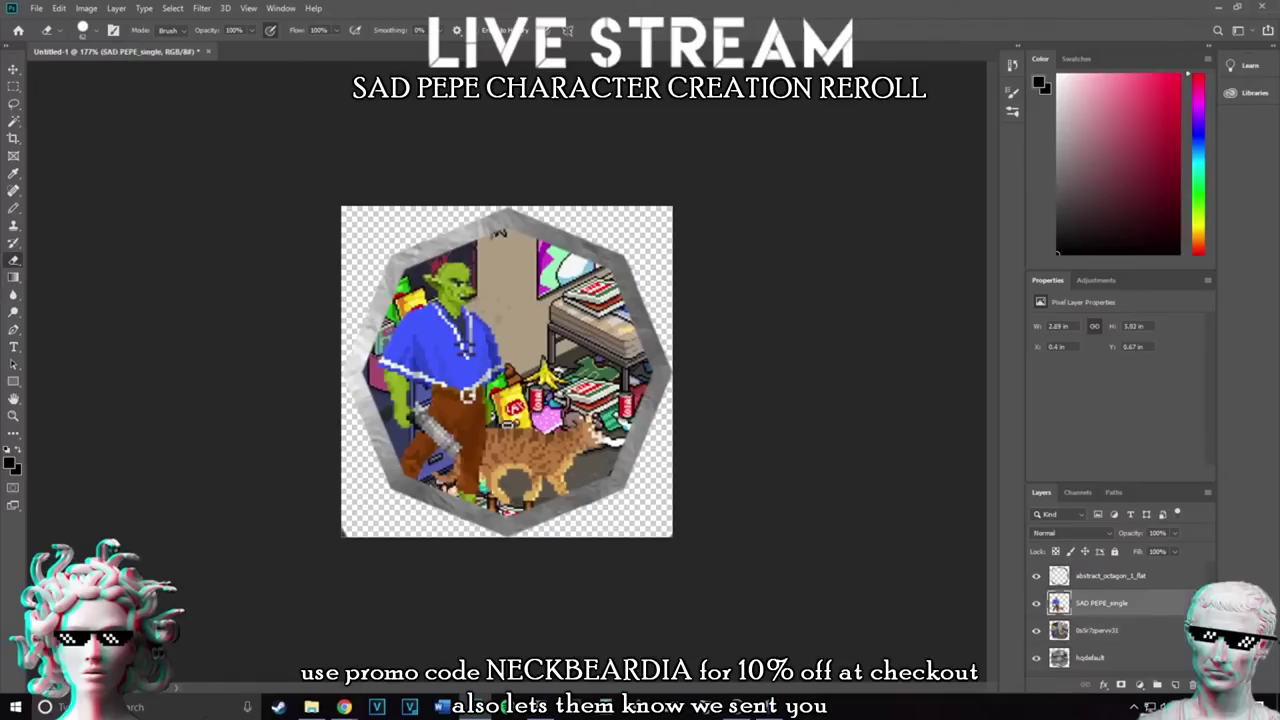
right_click(1058, 603)
left_click(1097, 377)
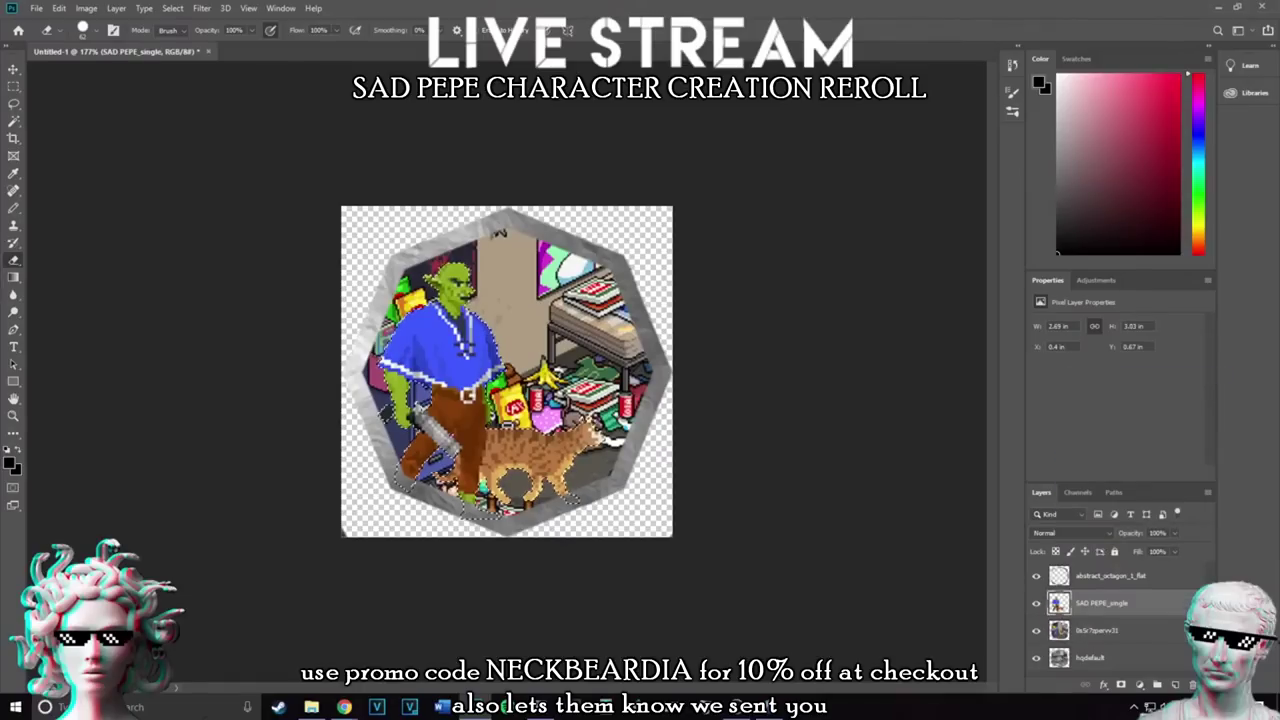
left_click(172, 8)
mouse_move(183, 197)
left_click(330, 222)
key("Return")
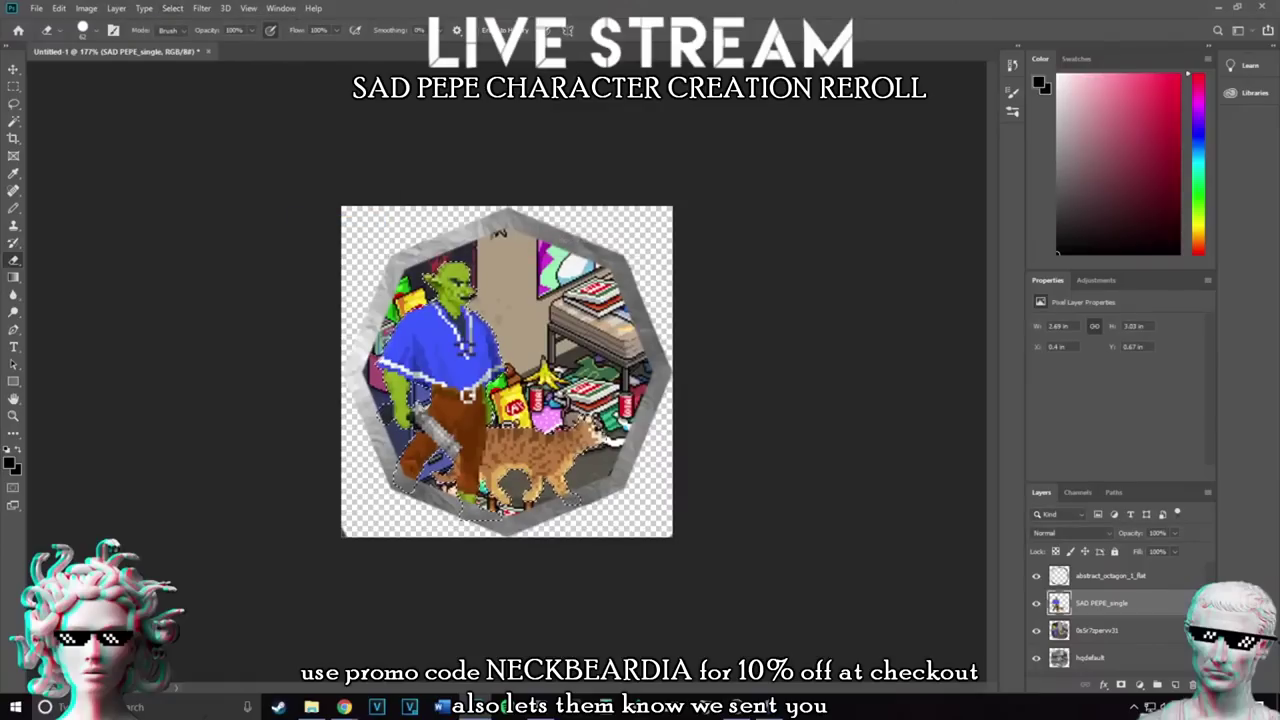
Add a new layer beneath SAD PEPE_single, fill the expanded selection with black as an outline, and deselect
left_click(1175, 685)
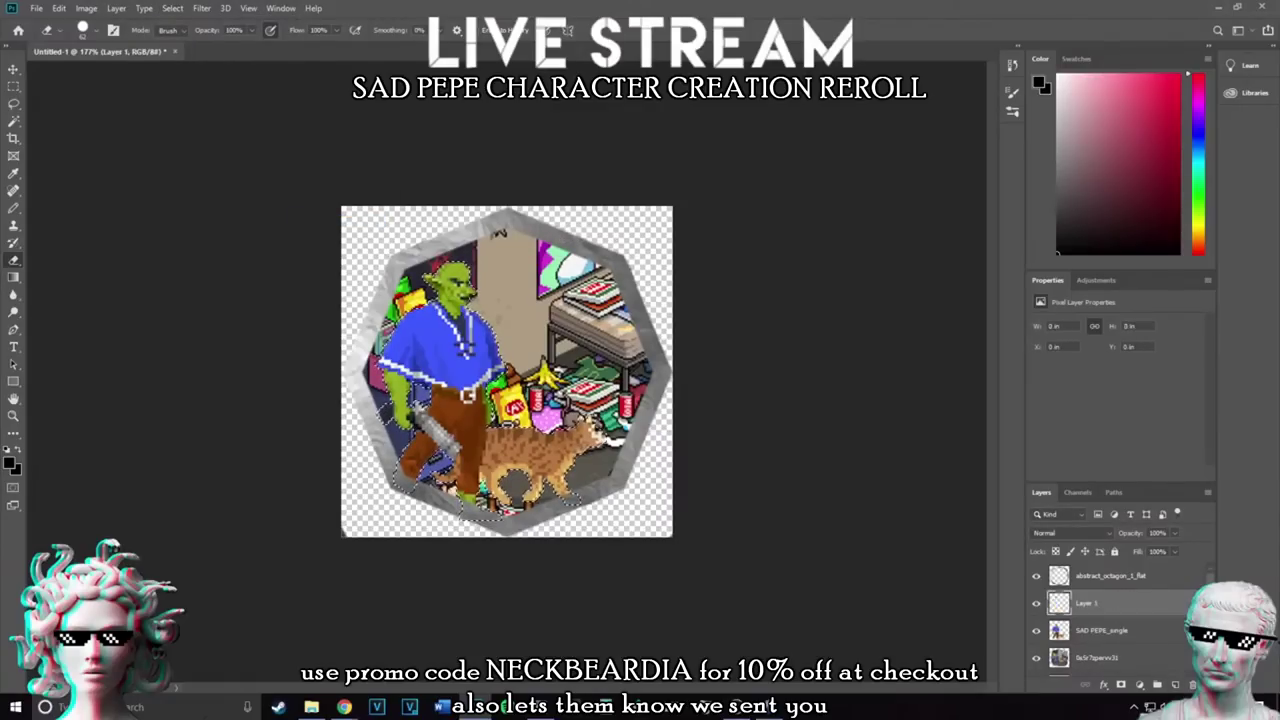
left_click_drag(1098, 603, 1098, 642)
left_click(1102, 603)
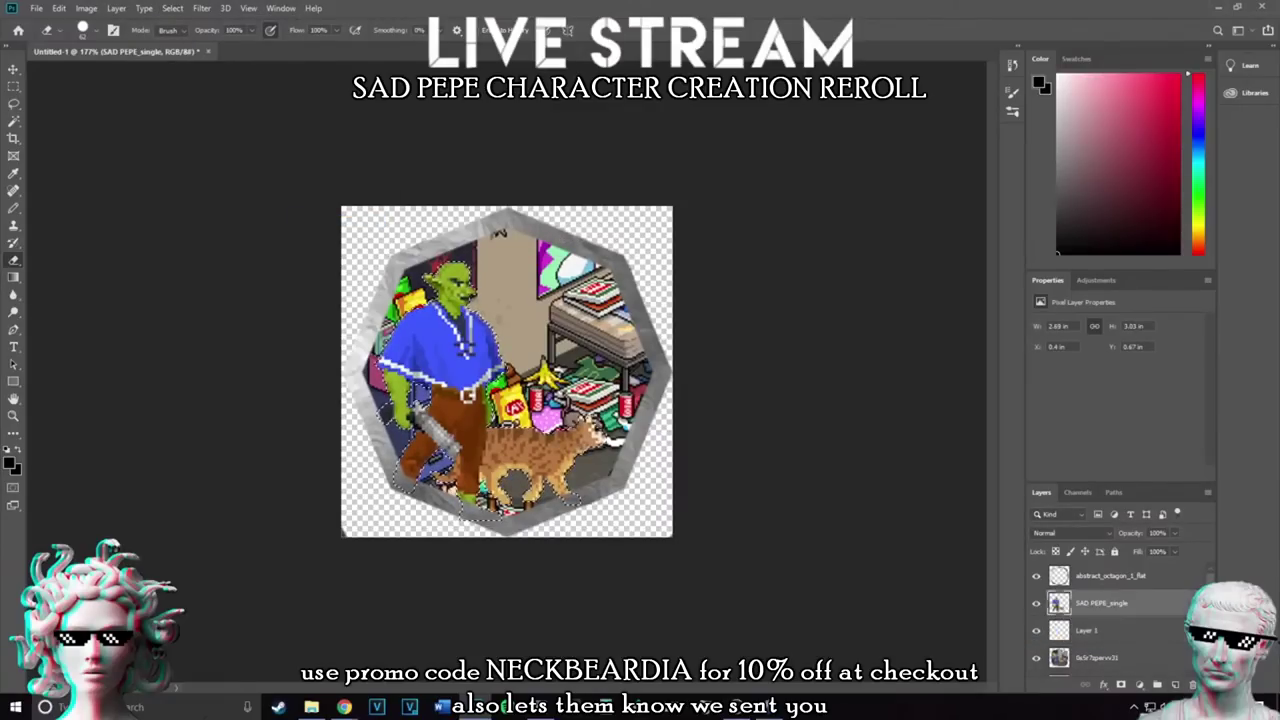
left_click(1090, 630)
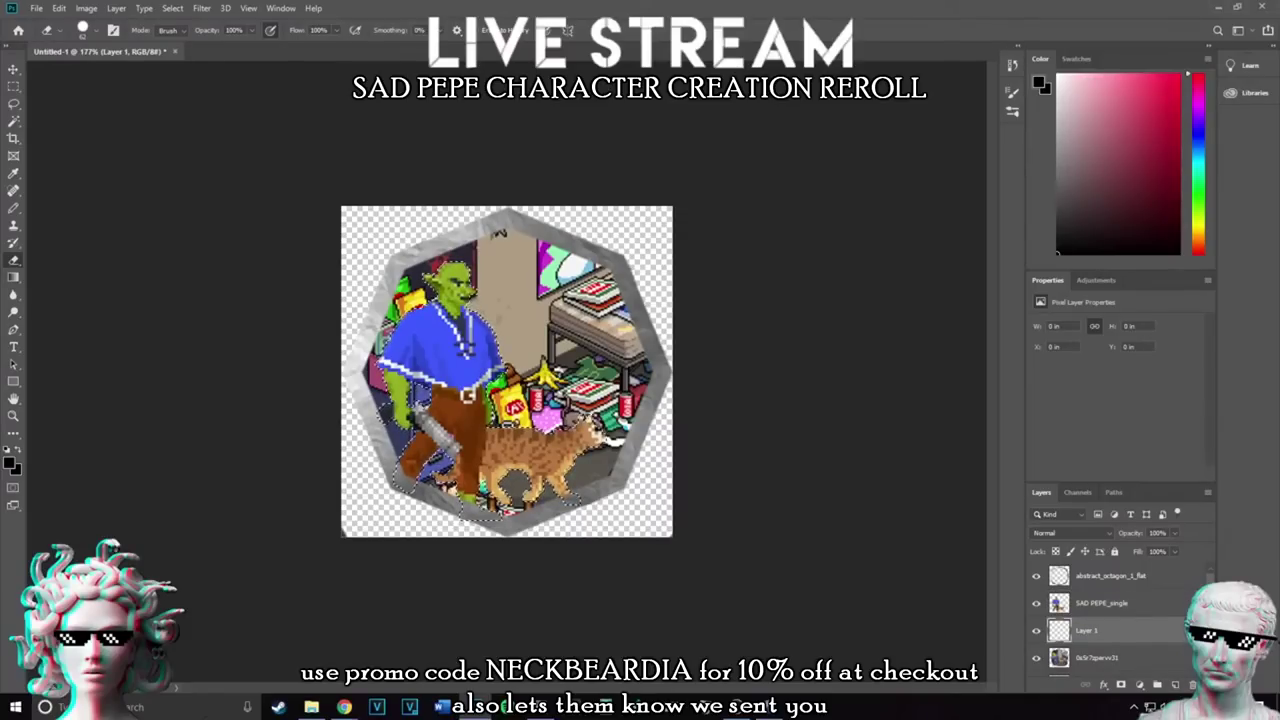
key("b")
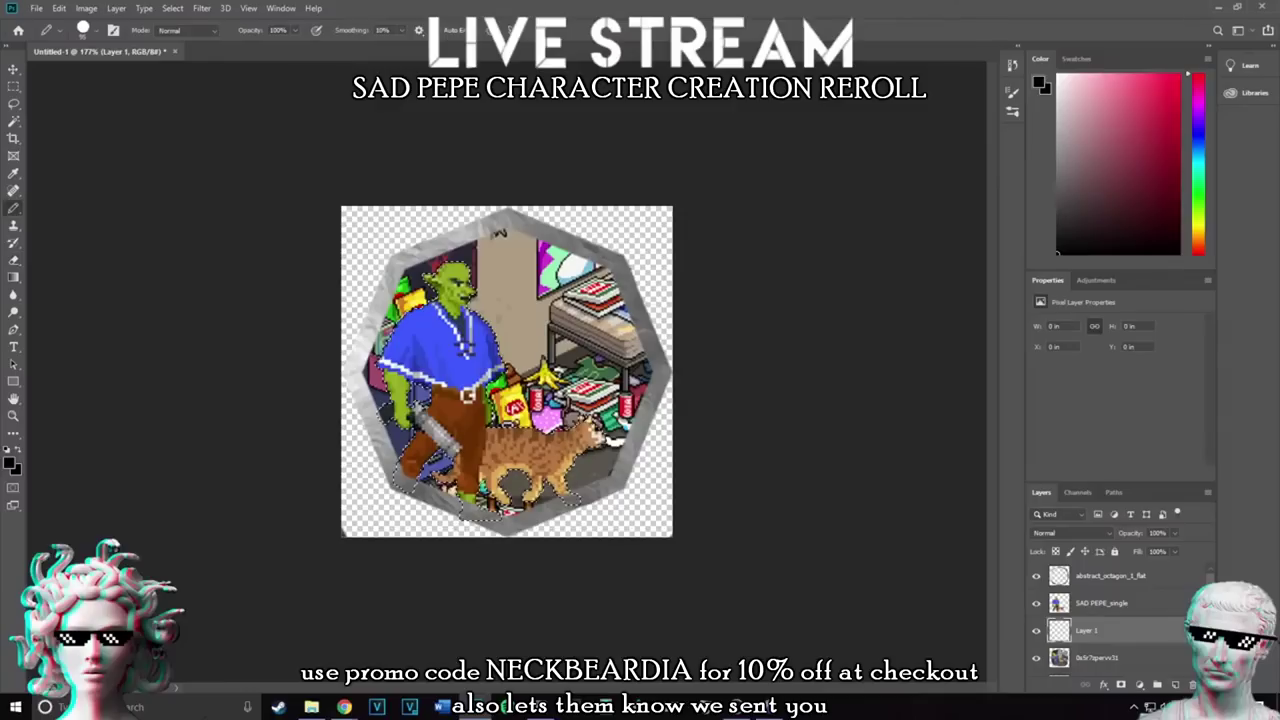
key("alt+BackSpace")
key("ctrl+d")
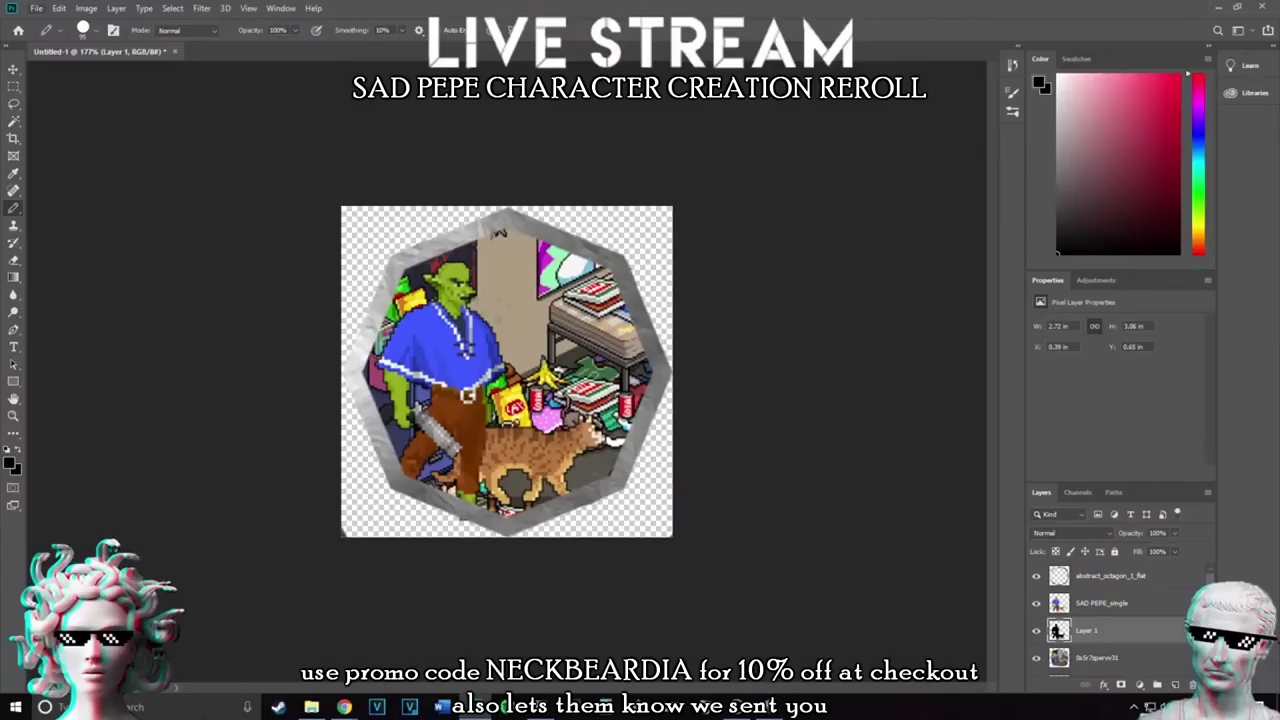
key("alt+f")
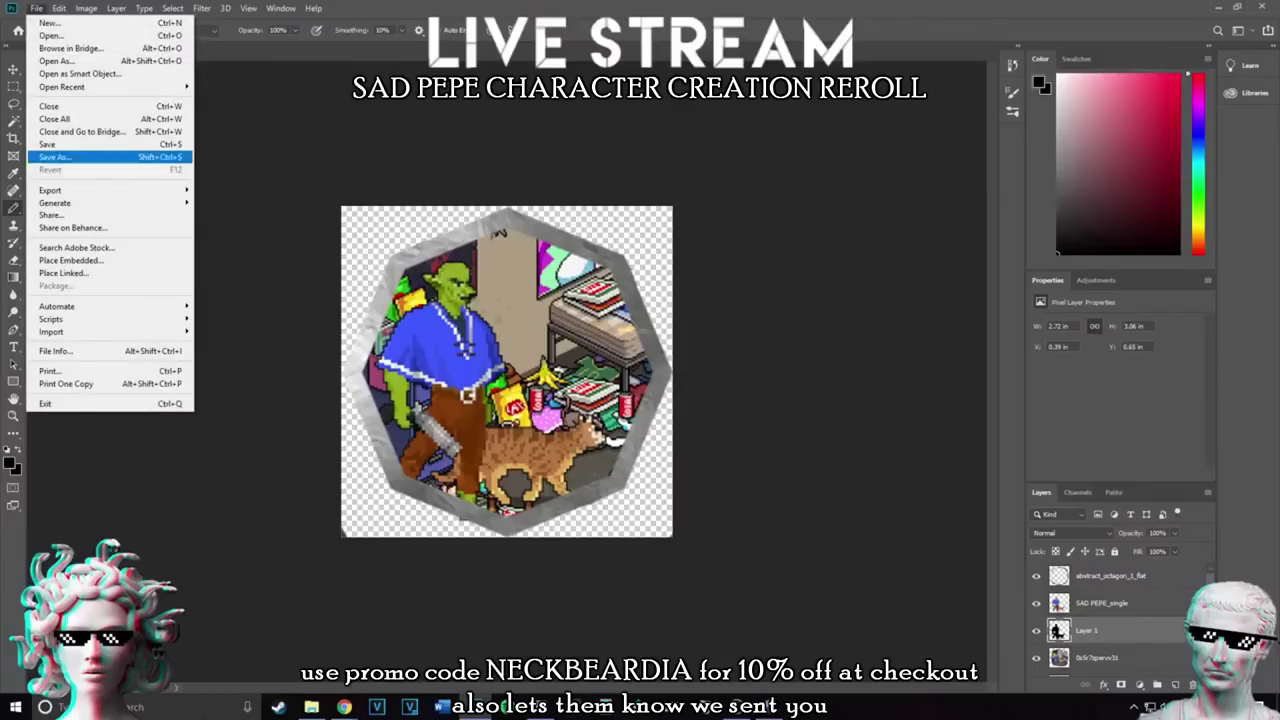
key("Escape")
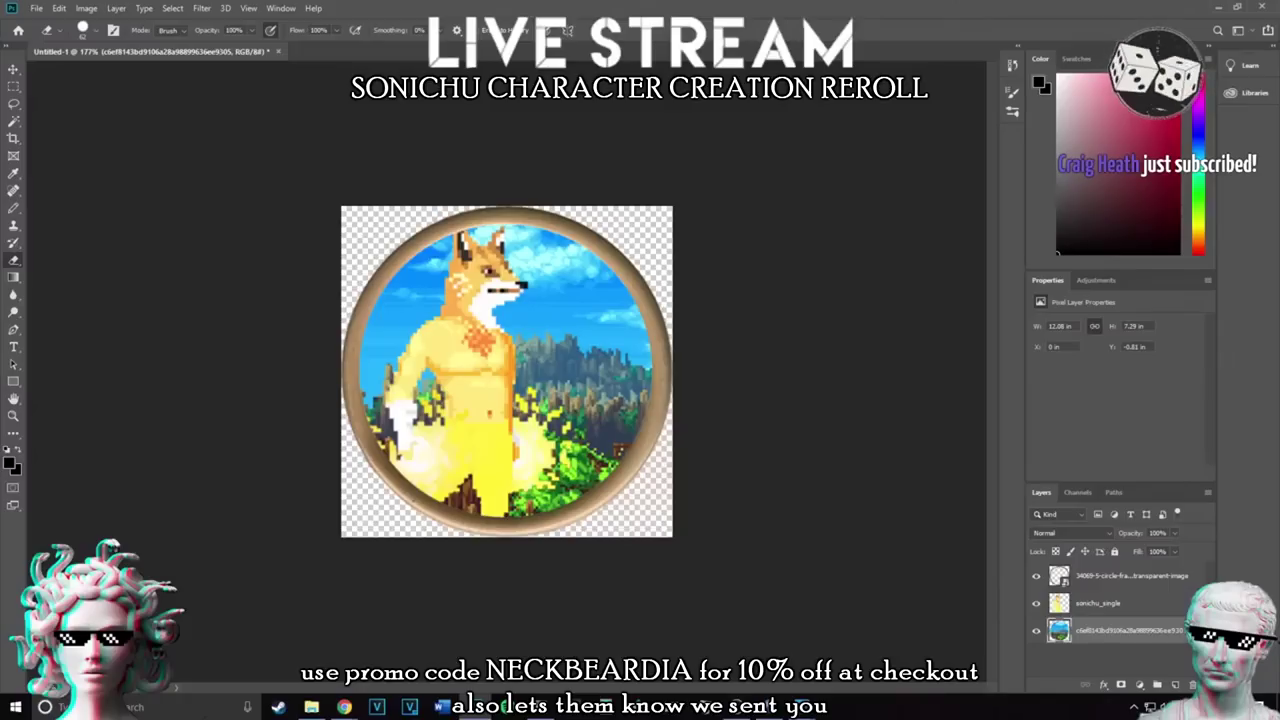
right_click(310, 517)
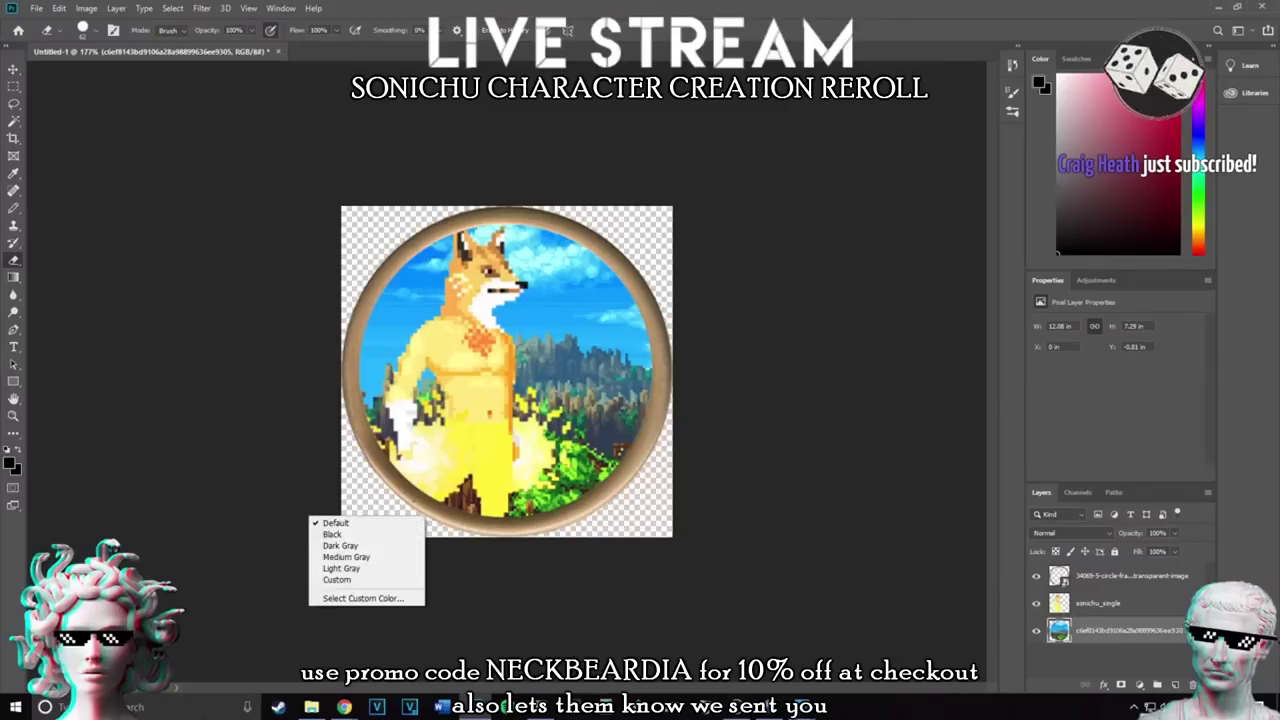
key("Escape")
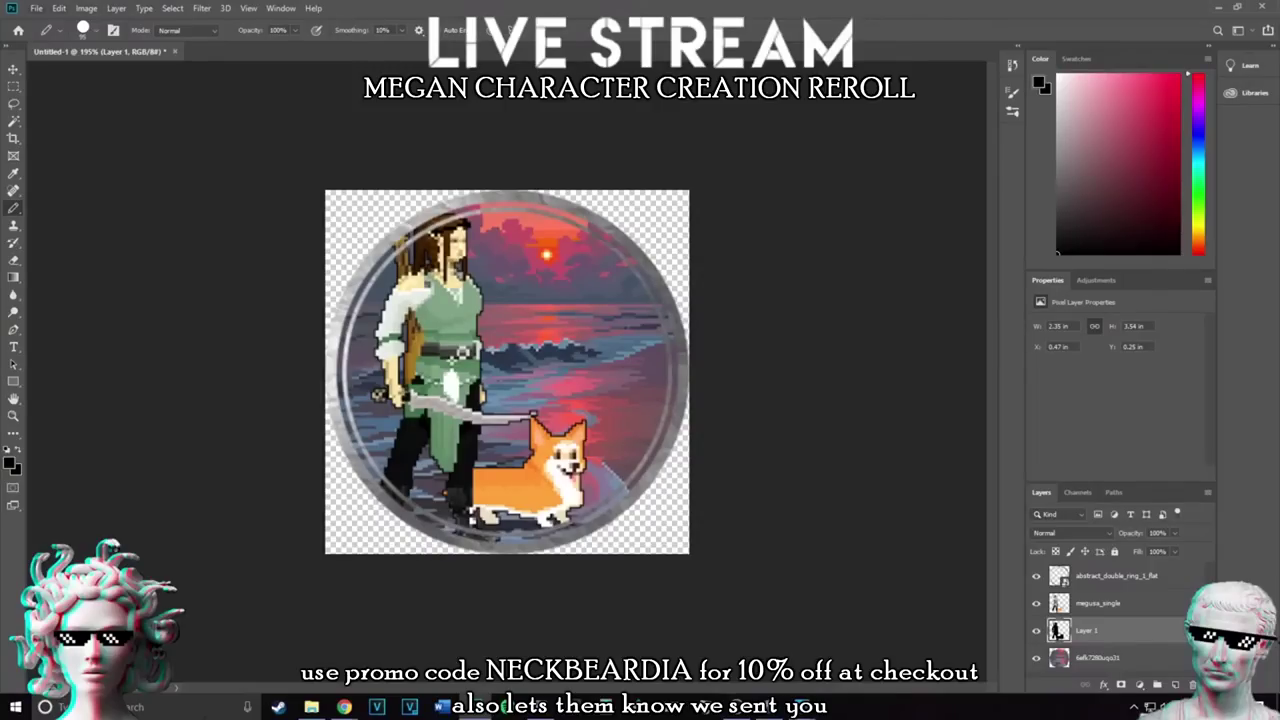
Save the archer and corgi token as a PNG with the large file size option
left_click(37, 8)
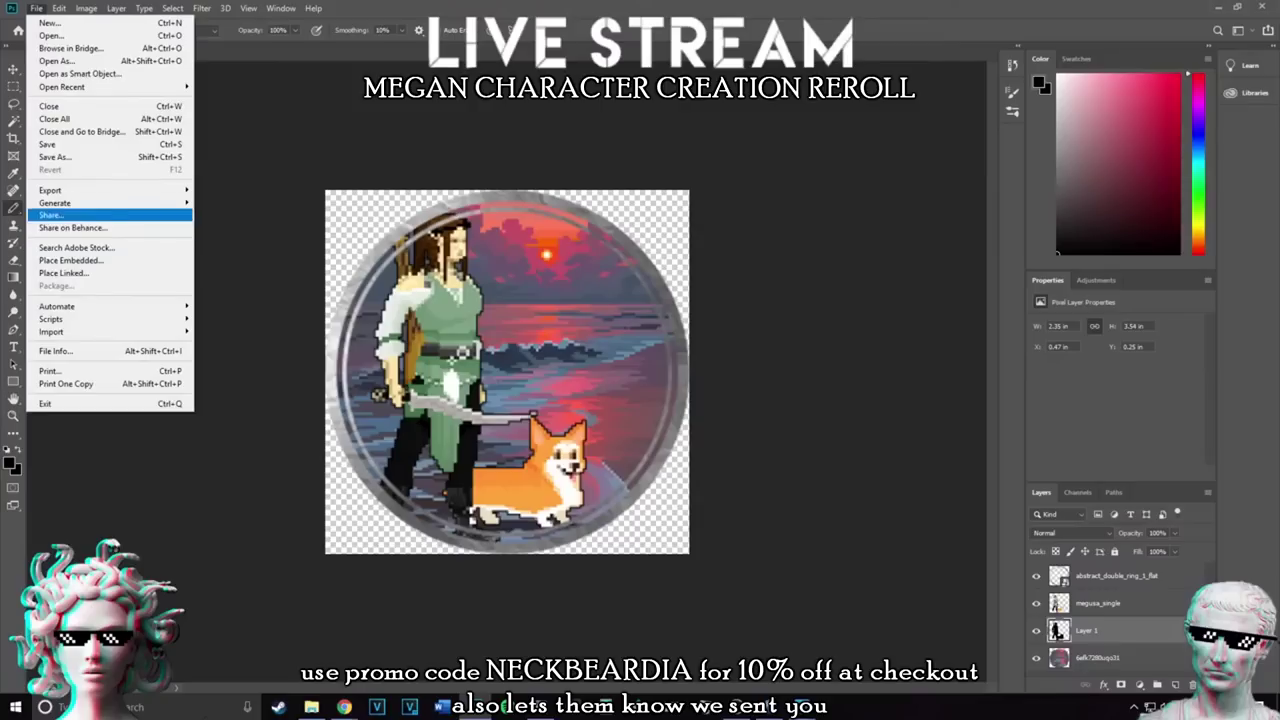
left_click(56, 157)
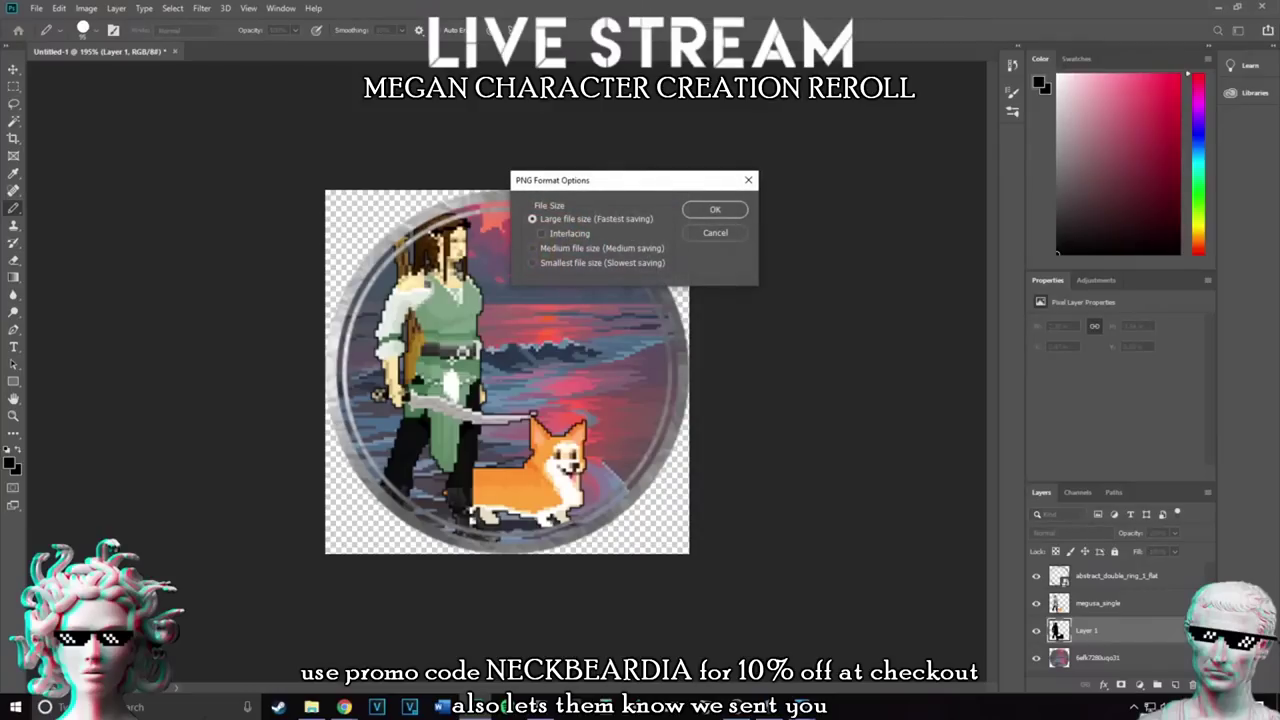
key("Return")
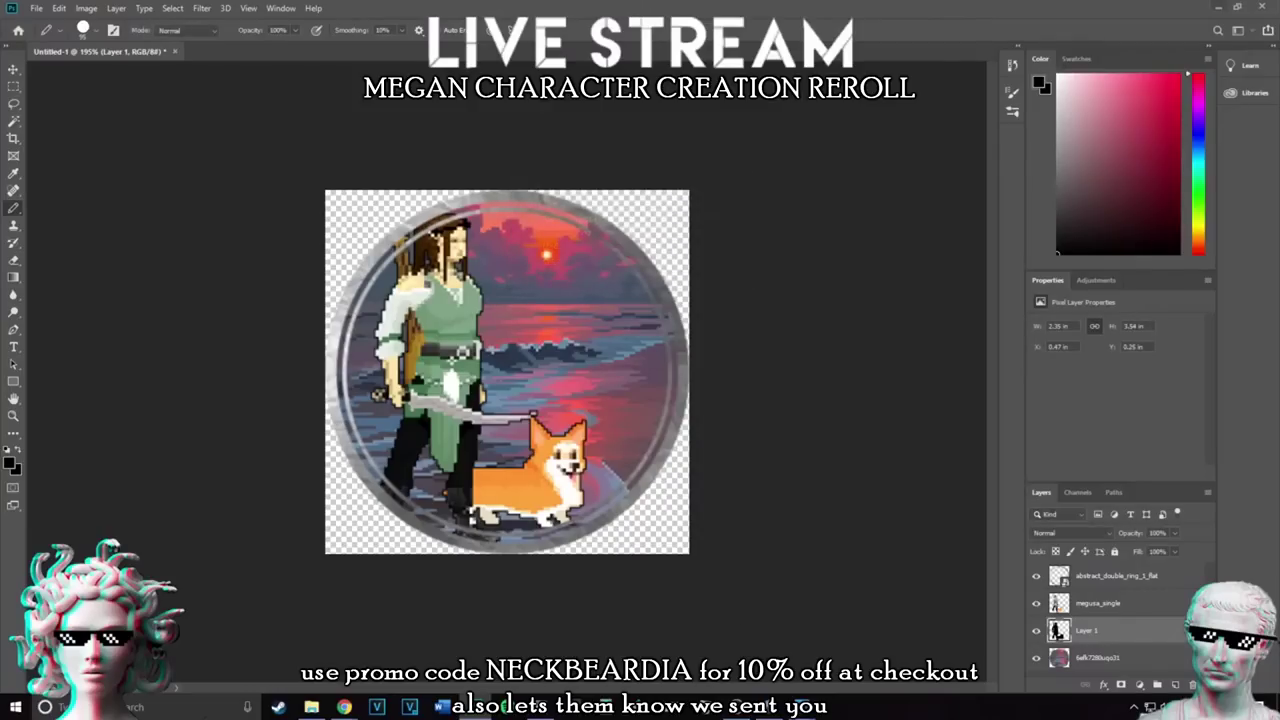
Switch to Imgur in the browser and upload the saved archer and corgi token as a new post
key("alt+Tab")
scroll(640, 400, "up", 1)
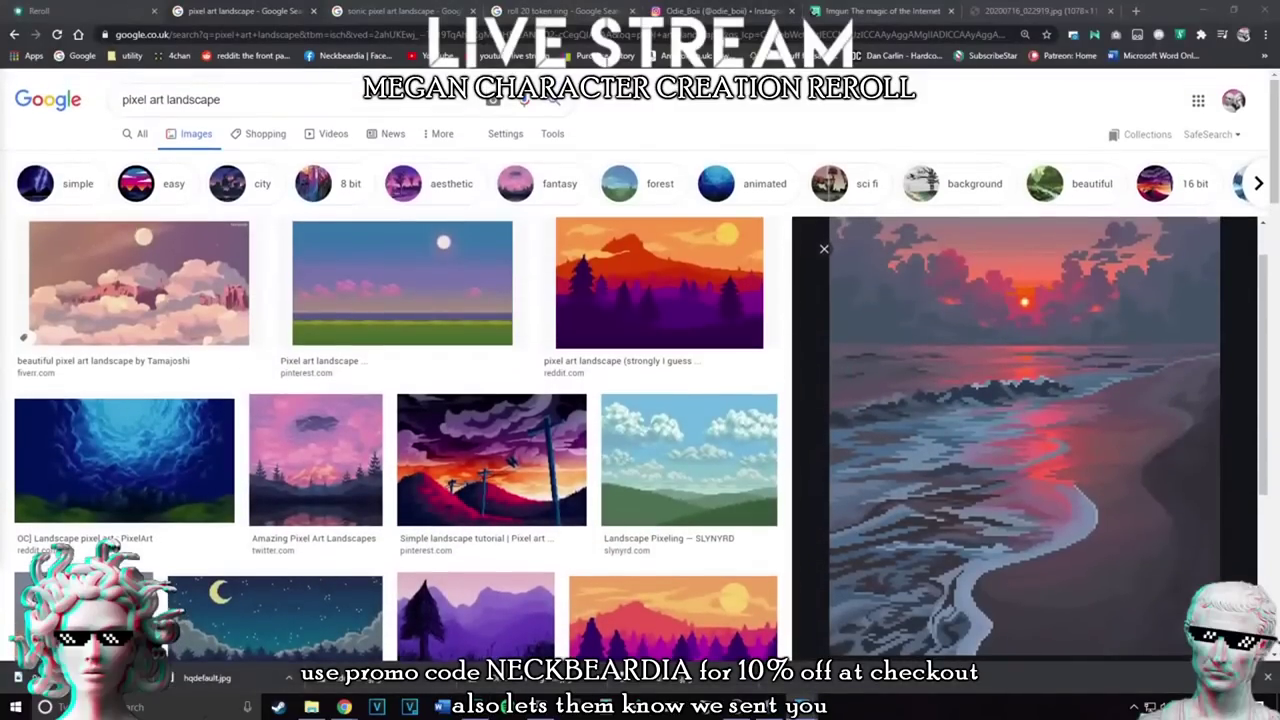
left_click(878, 11)
left_click(37, 87)
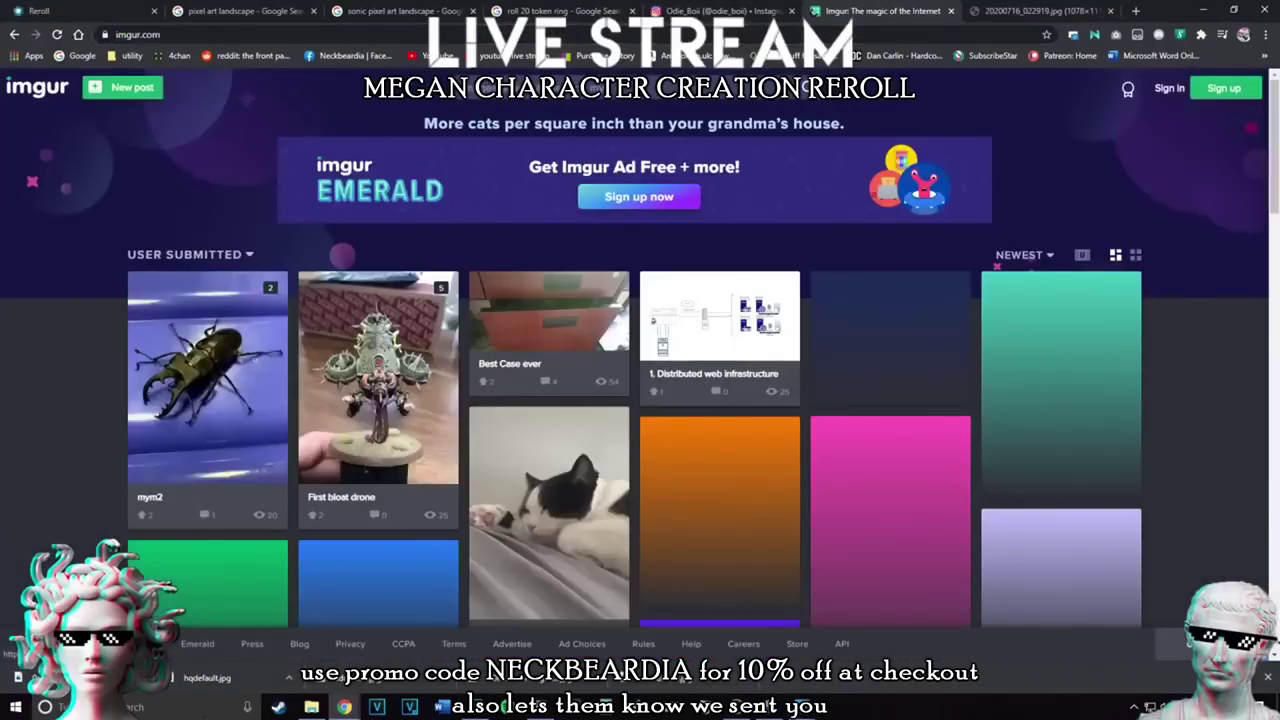
left_click(125, 87)
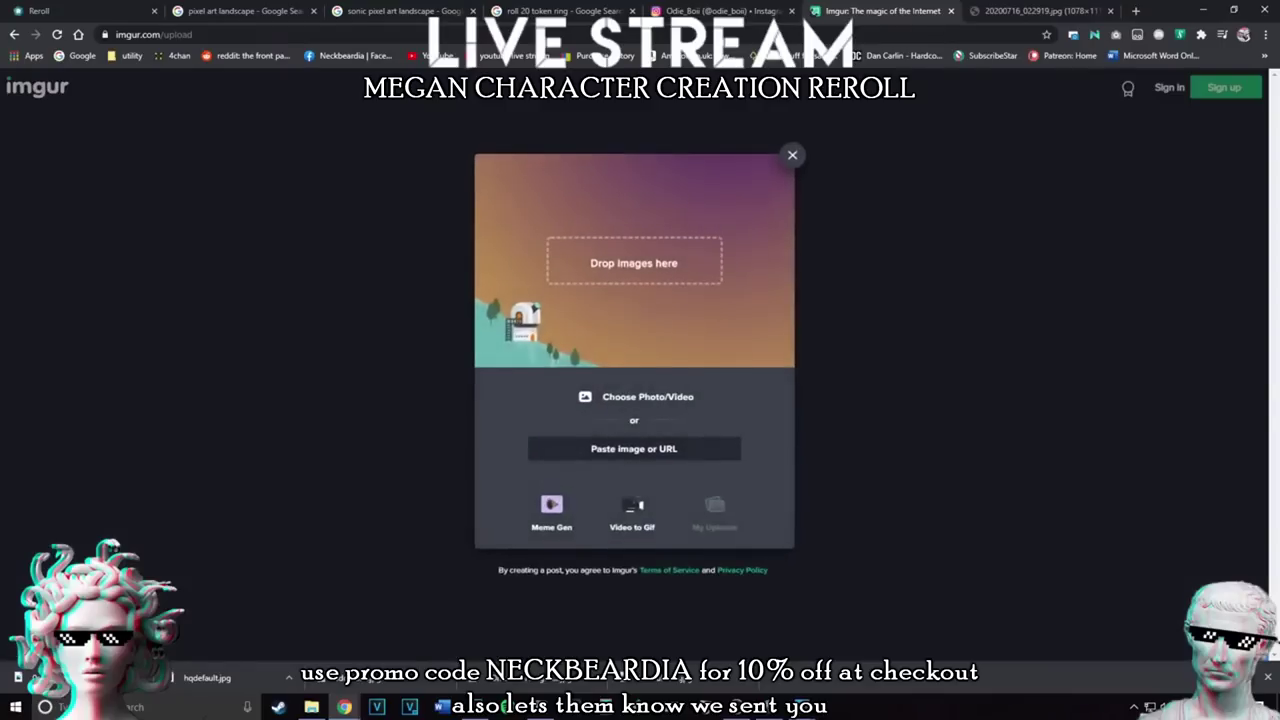
left_click(312, 707)
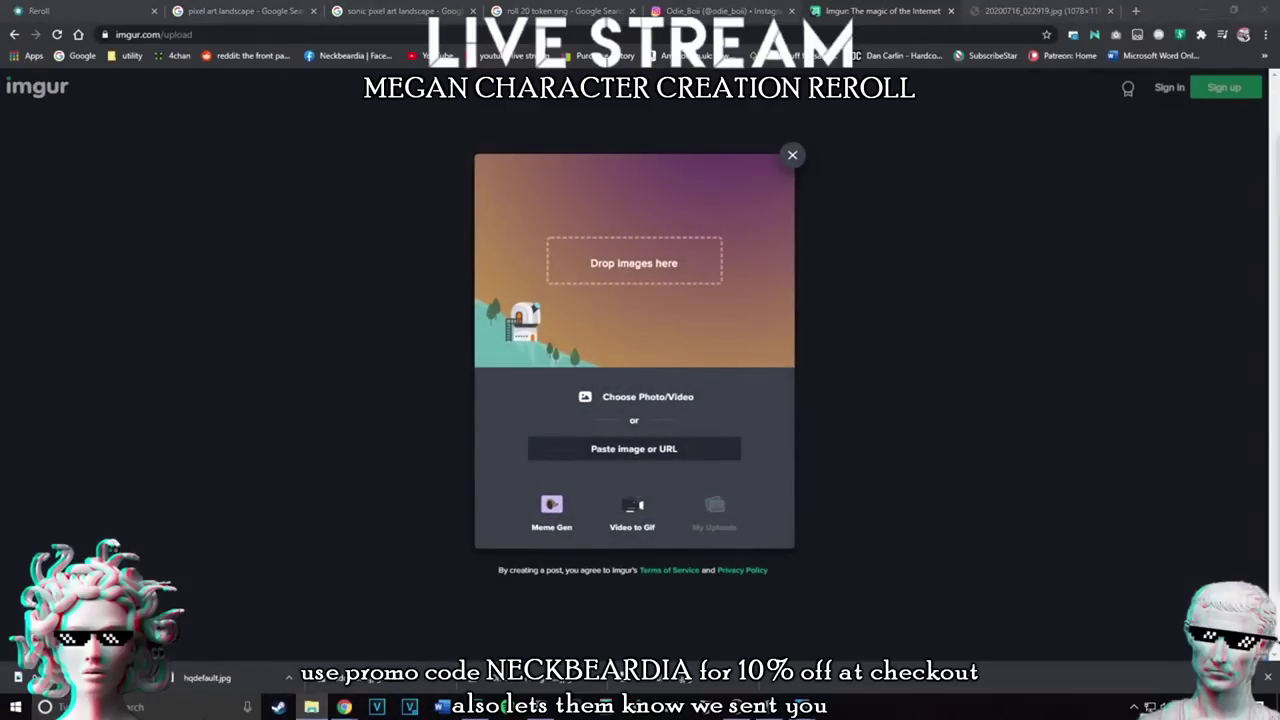
left_click_drag(1279, 388, 660, 350)
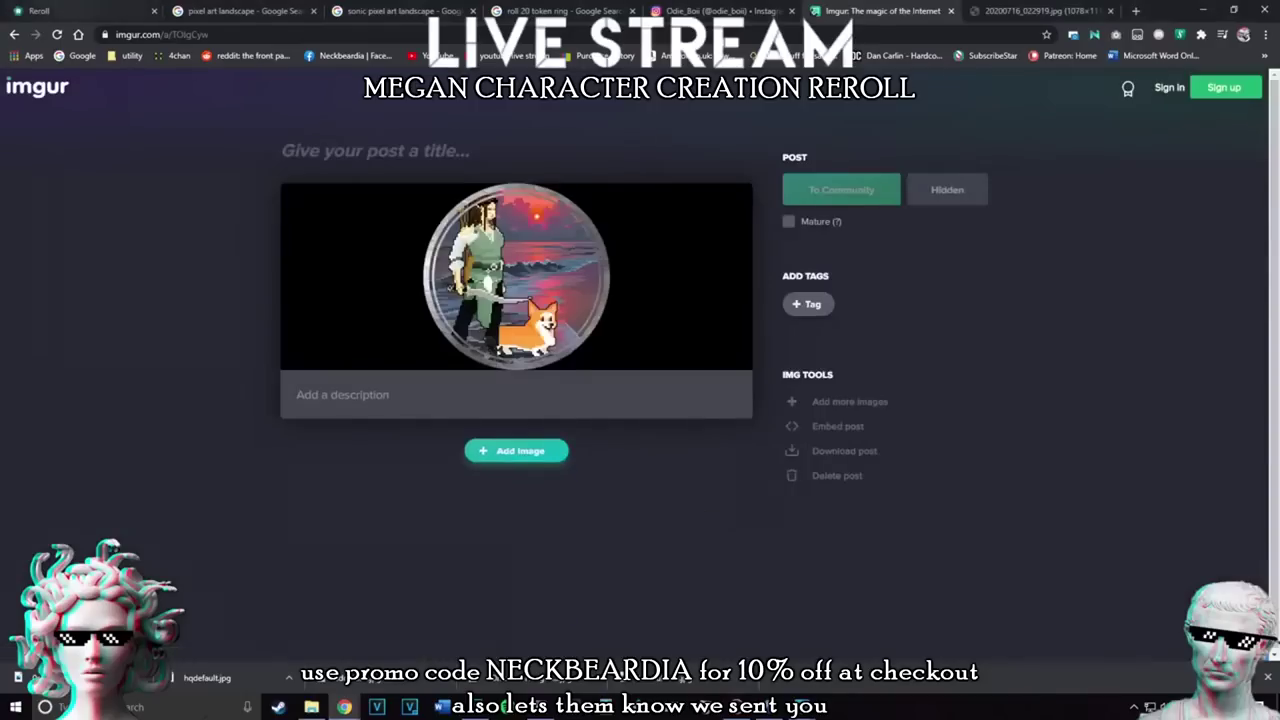
Copy the web address of the uploaded token post and switch back to Photoshop
right_click(193, 34)
left_click(215, 88)
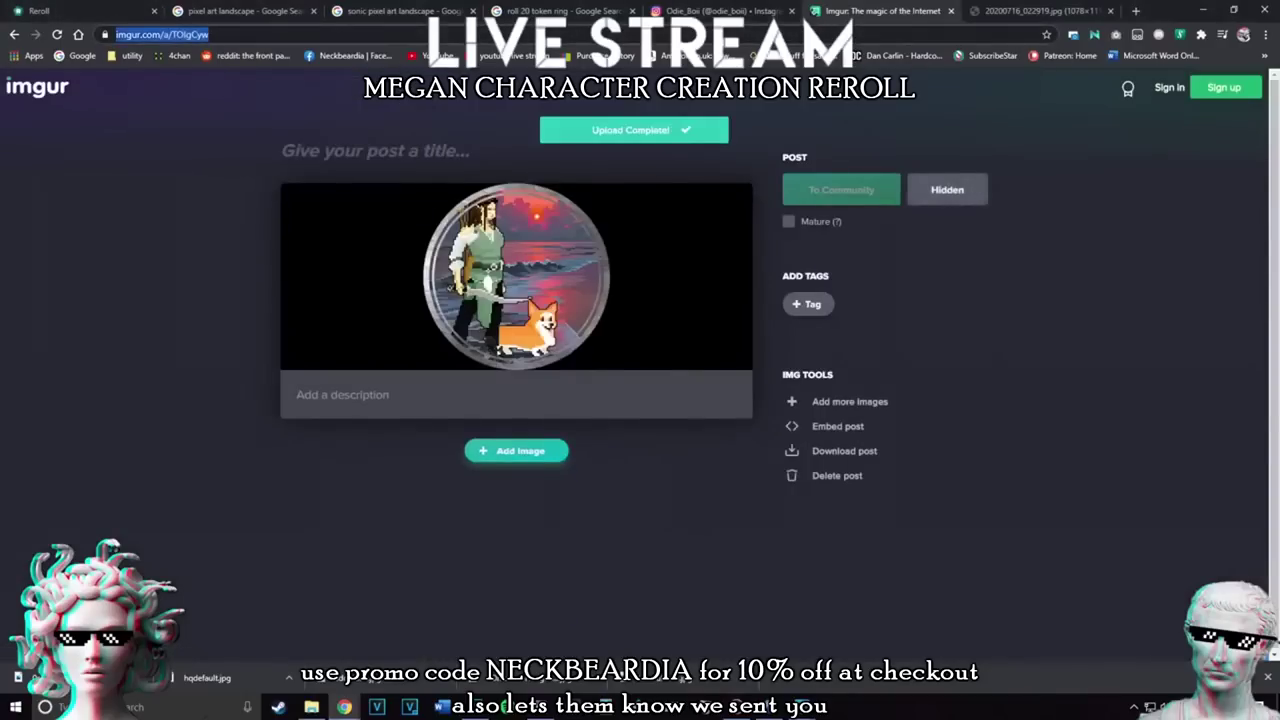
key("alt+Tab")
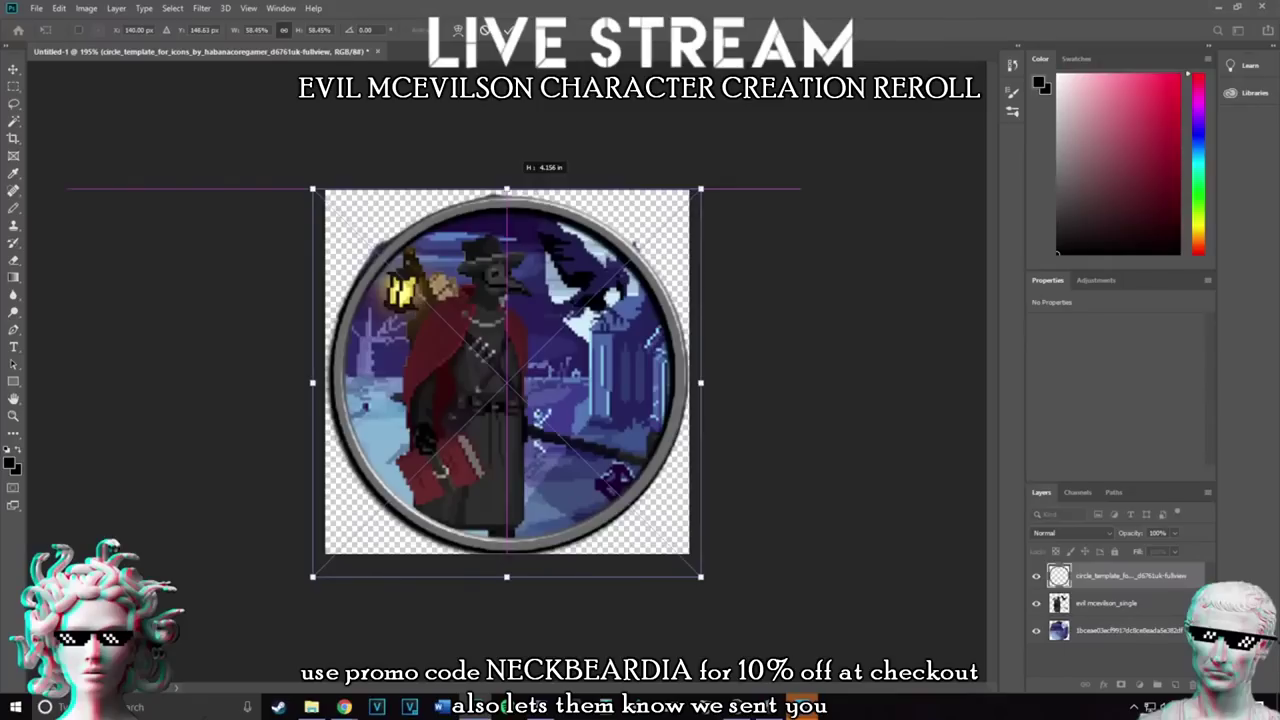
Move the circle frame up to fit the canvas and scale it to 56.76%
left_click_drag(525, 409, 525, 398)
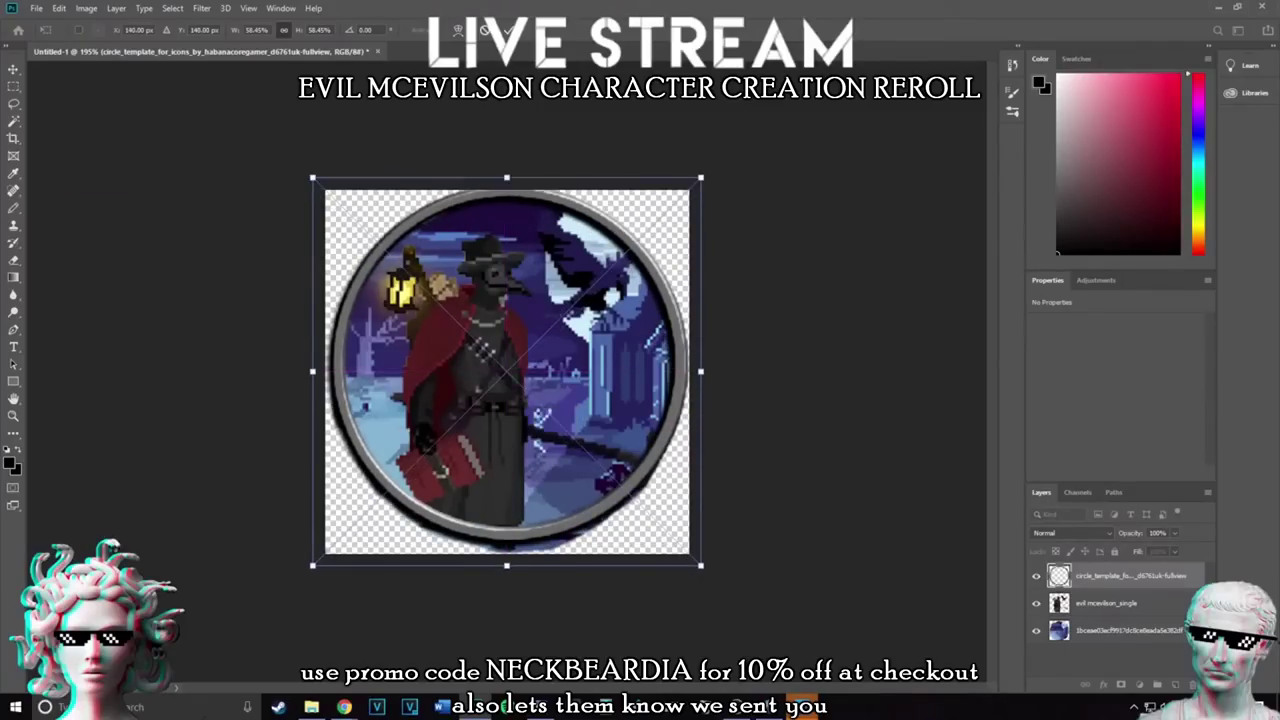
left_click_drag(506, 178, 507, 189)
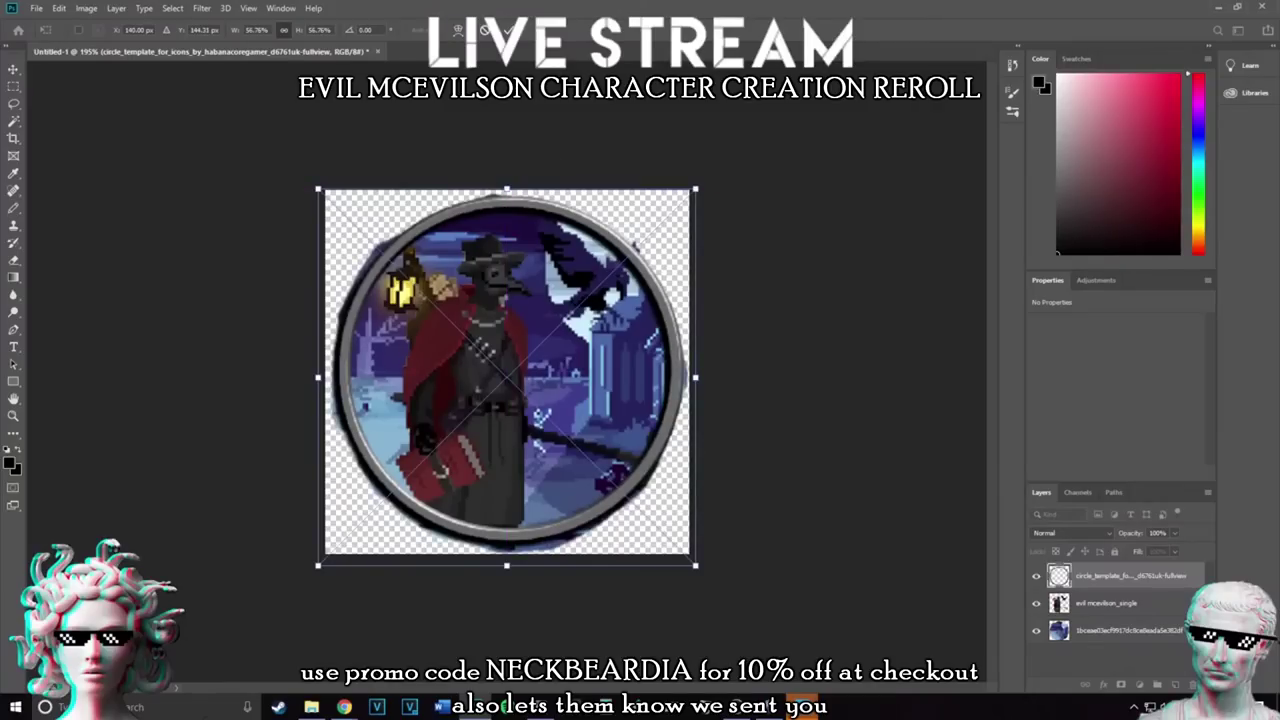
left_click(508, 30)
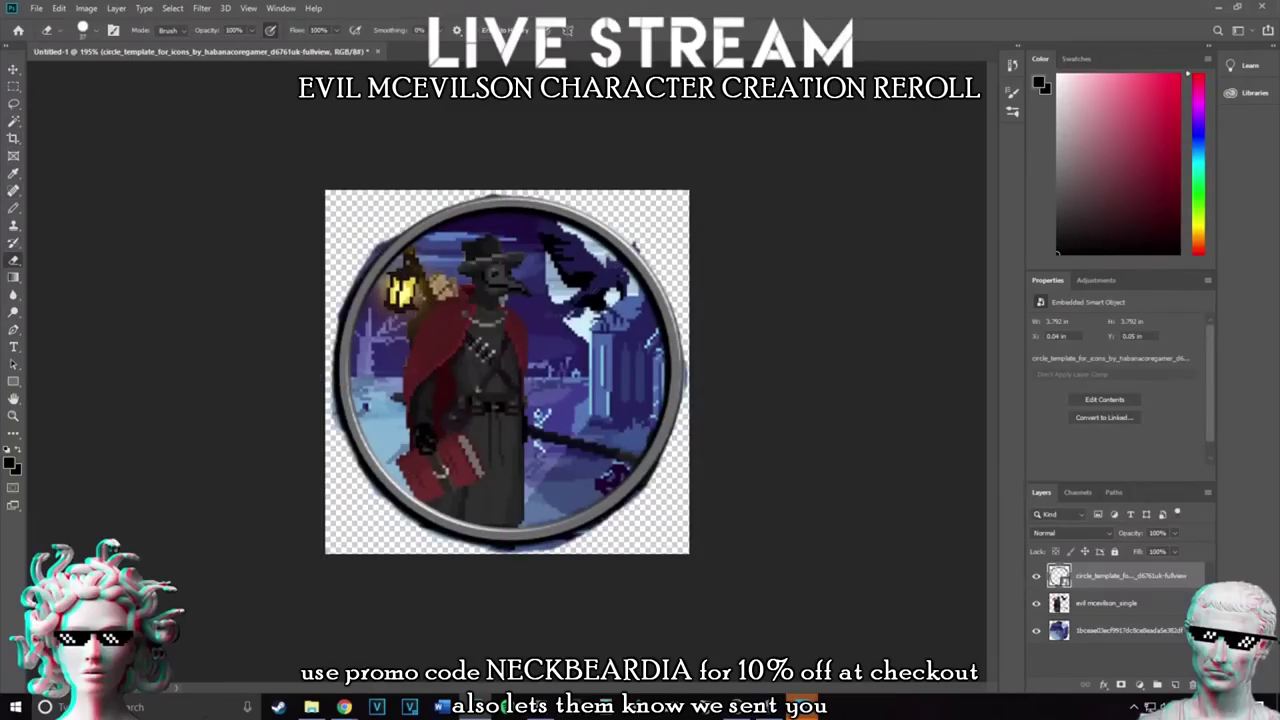
Rasterize the circle frame layer and erase the night background picture that shows outside the ring
left_click(380, 248)
left_click(622, 272)
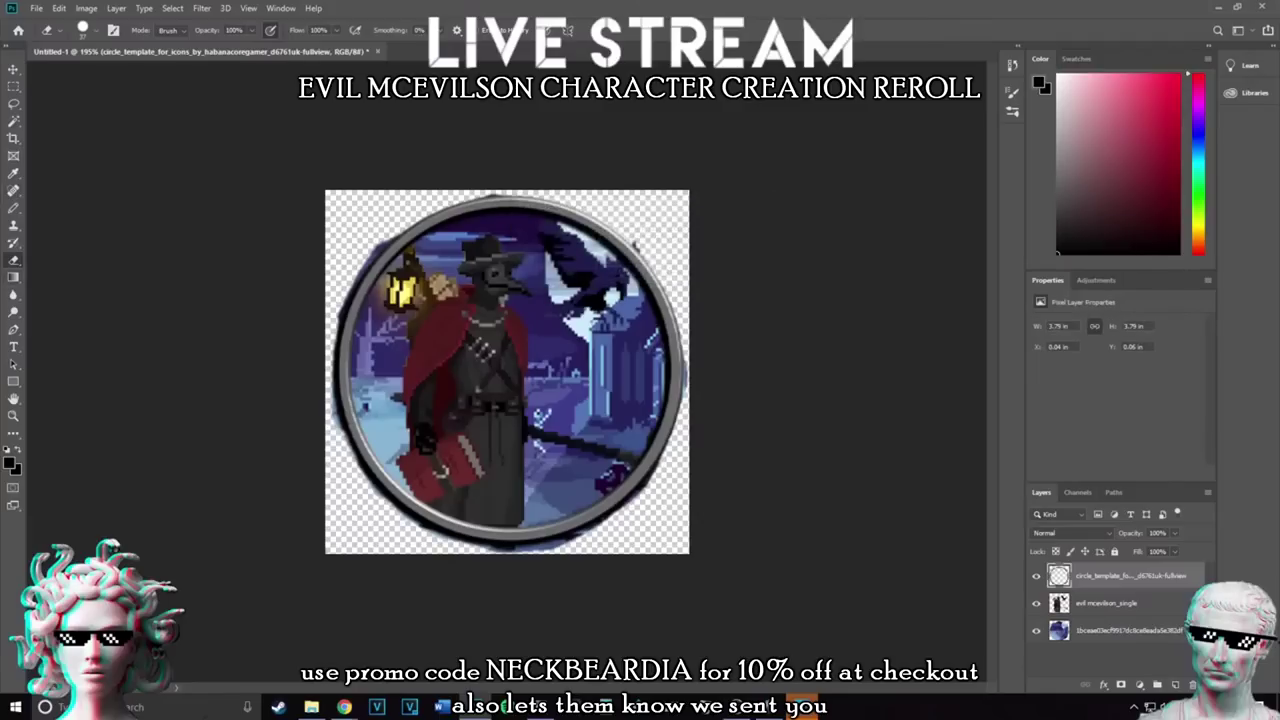
left_click(1128, 631)
mouse_move(323, 390)
left_mouse_down()
mouse_move(346, 459)
mouse_move(402, 522)
mouse_move(521, 550)
mouse_move(592, 530)
mouse_move(636, 496)
mouse_move(664, 456)
mouse_move(684, 362)
left_mouse_up()
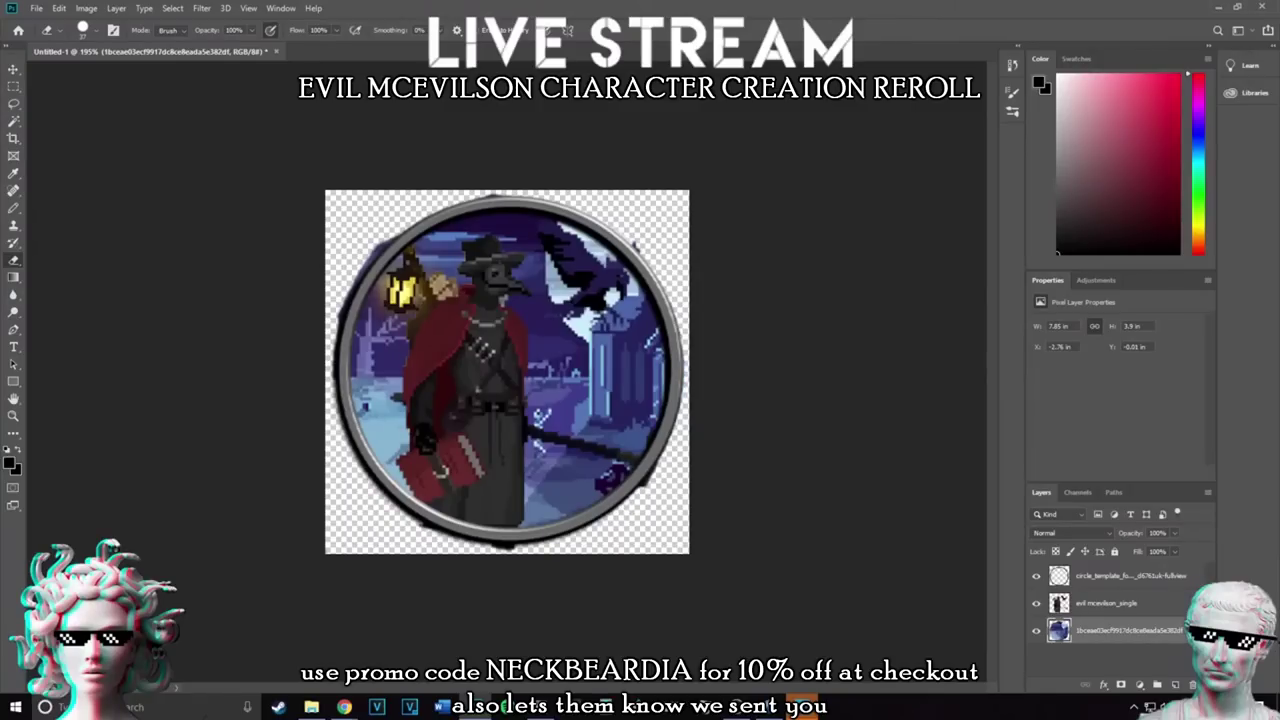
left_click_drag(506, 187, 480, 189)
mouse_move(398, 238)
left_mouse_down()
mouse_move(344, 310)
mouse_move(333, 376)
left_mouse_up()
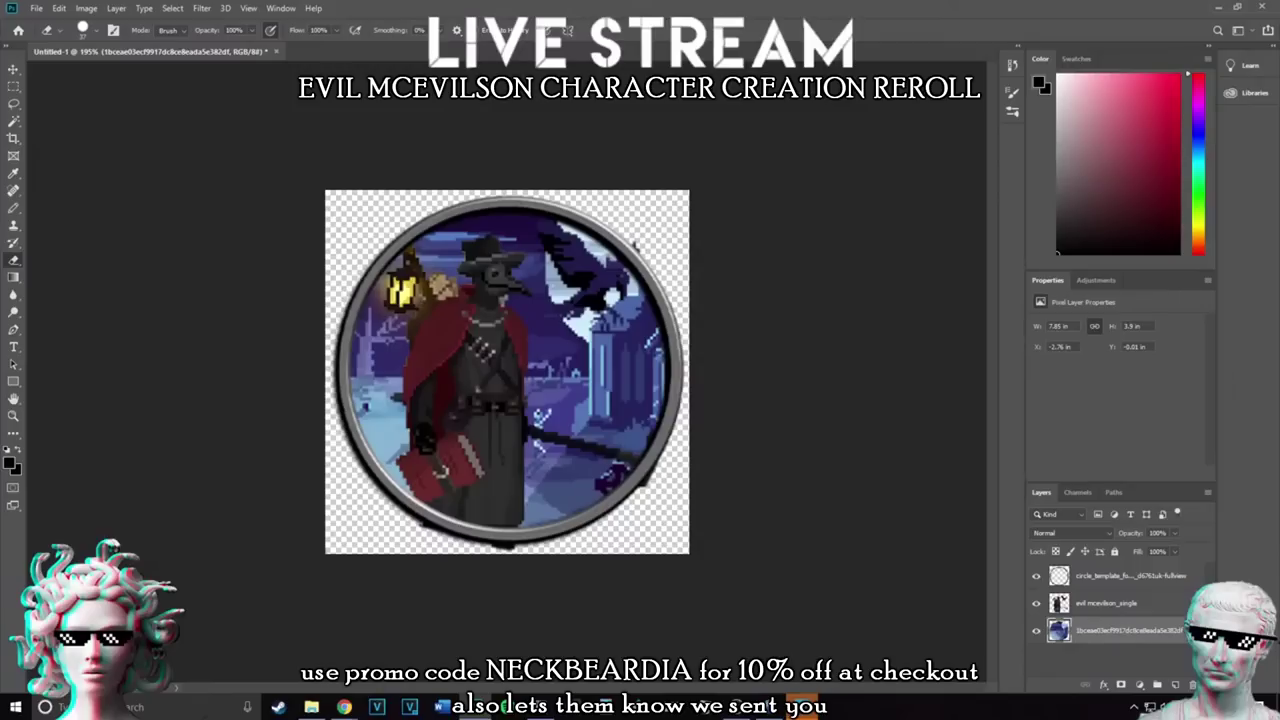
Erase the parts of the evil mcevilson_single character that stick out beyond the ring
left_click(1108, 603)
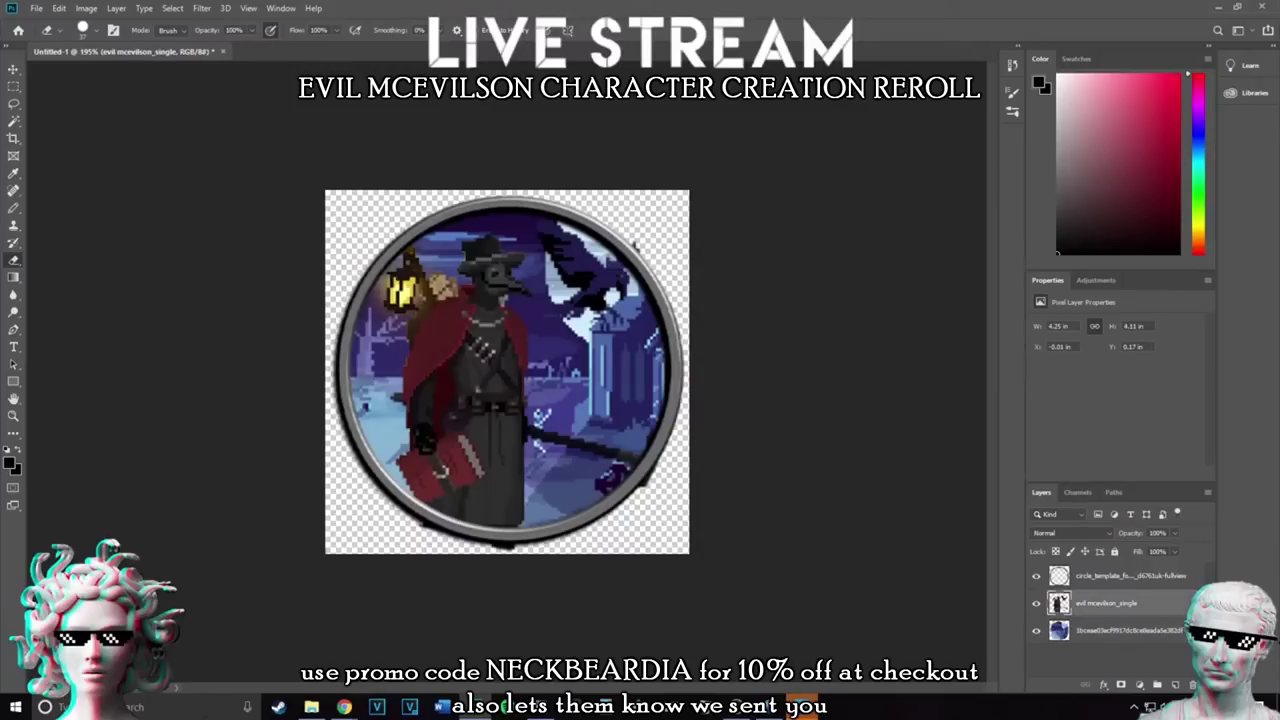
left_click_drag(422, 534, 500, 555)
left_click_drag(647, 494, 659, 480)
left_click(640, 242)
Save the plague doctor token as a large-file-size PNG and switch to the Imgur page in the browser
left_click(36, 8)
left_click(55, 157)
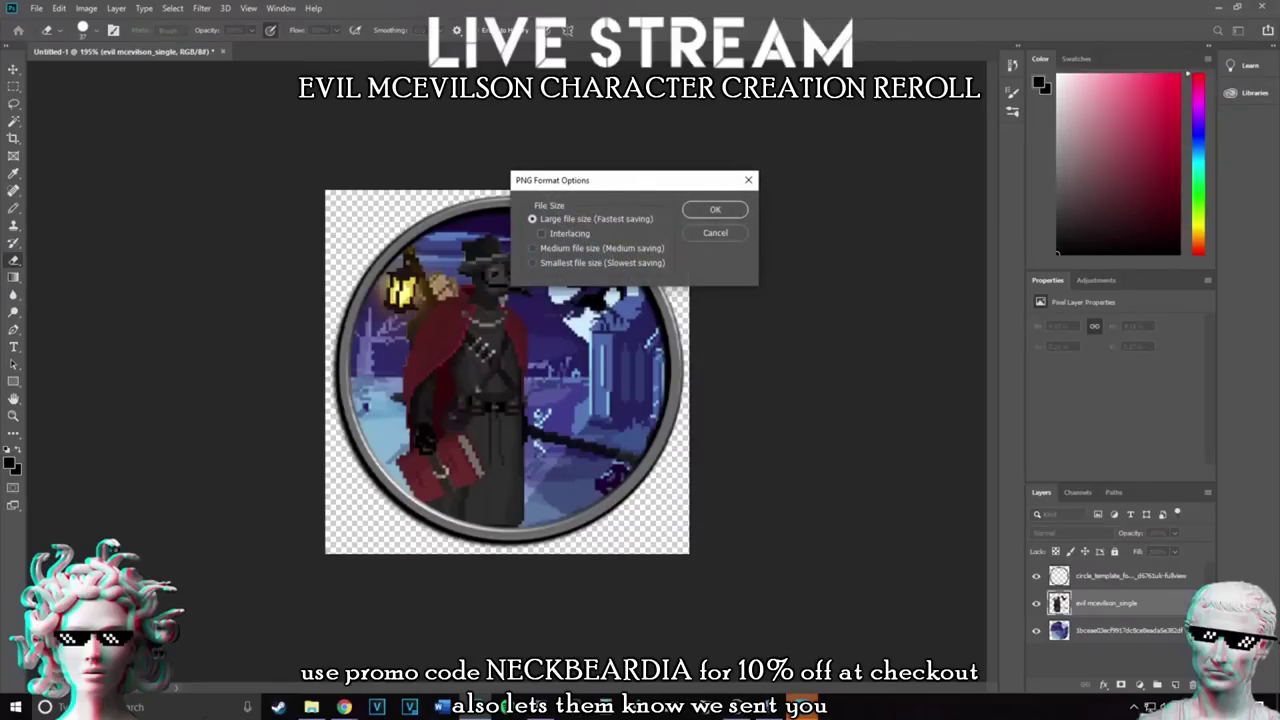
left_click(715, 209)
left_click(1219, 7)
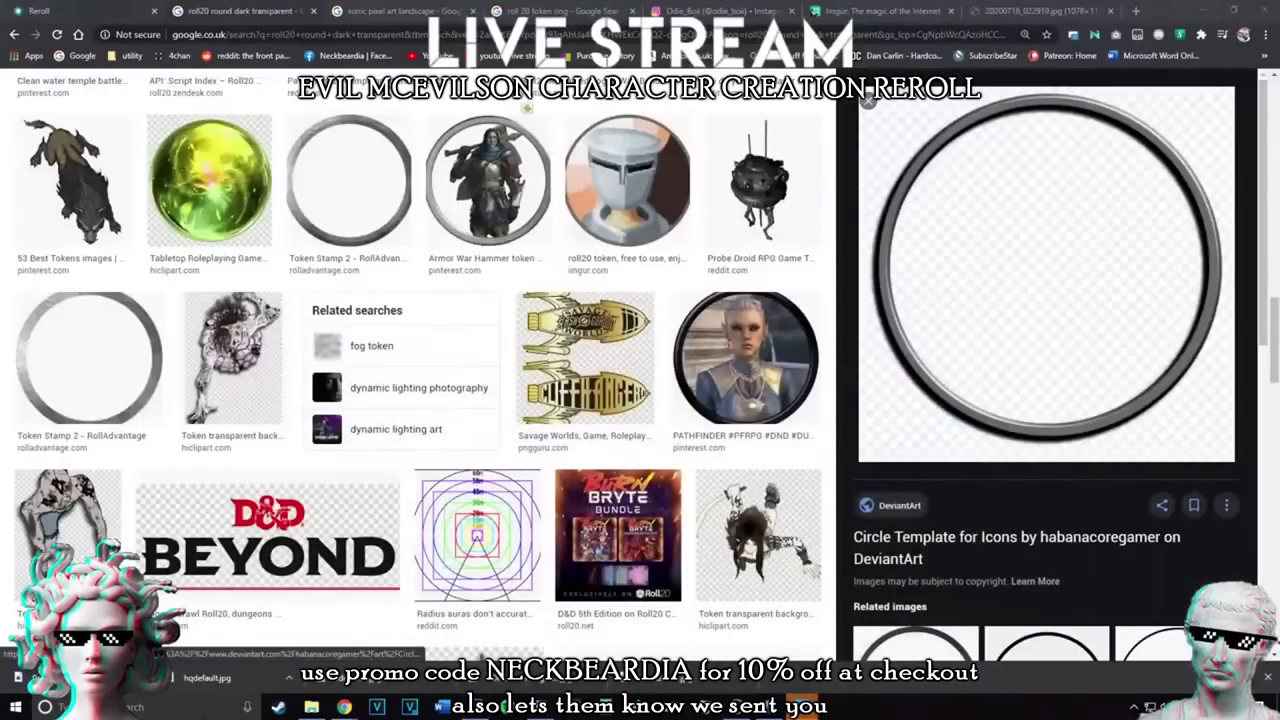
left_click(76, 11)
left_click(880, 11)
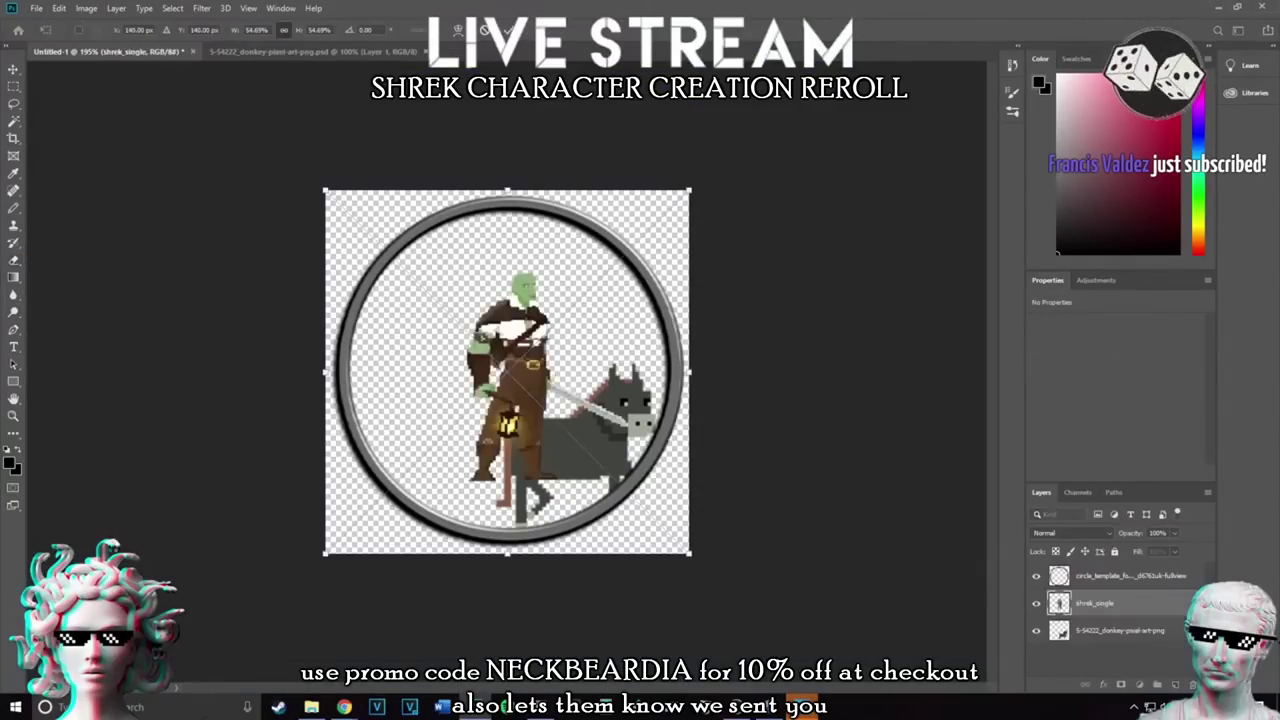
Enlarge the shrek_single character to fill the ring's left half, head just under the rim, keeping its layer above the donkey
left_click_drag(507, 328, 433, 348)
left_click_drag(433, 210, 433, 4)
left_click_drag(440, 240, 450, 370)
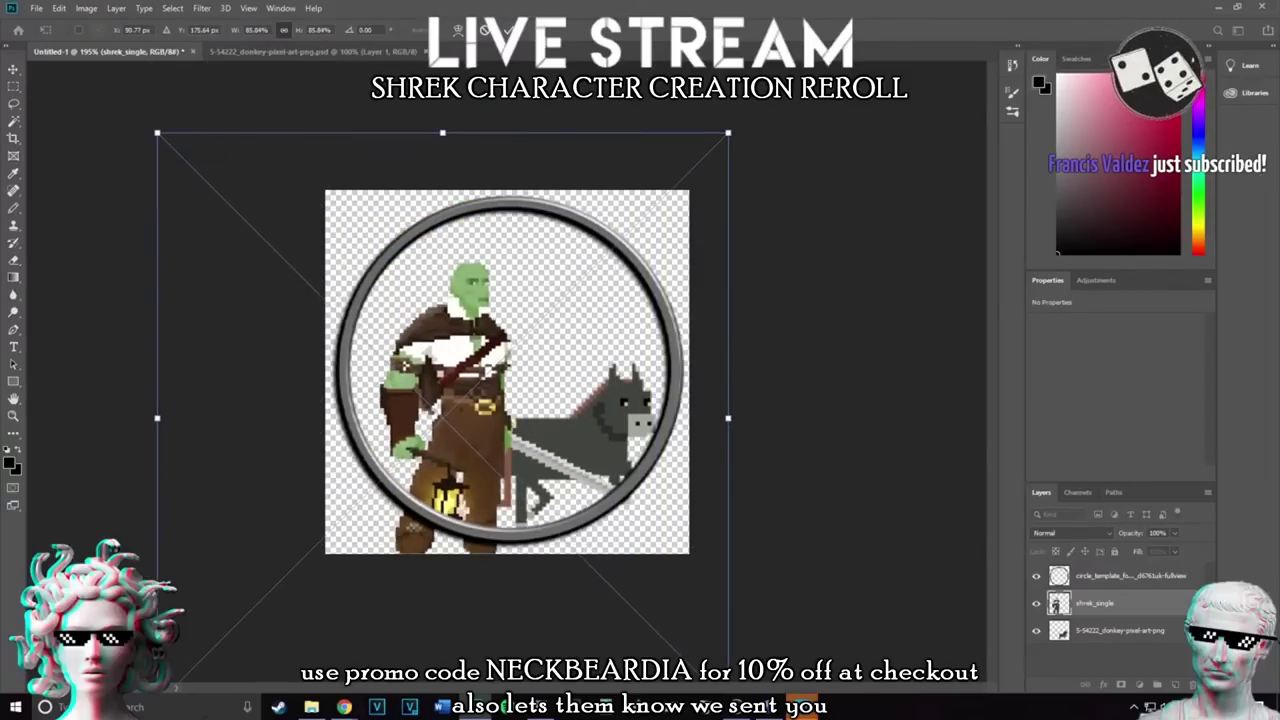
left_click_drag(443, 133, 445, 1)
left_click_drag(459, 193, 450, 250)
left_click_drag(1095, 603, 1093, 644)
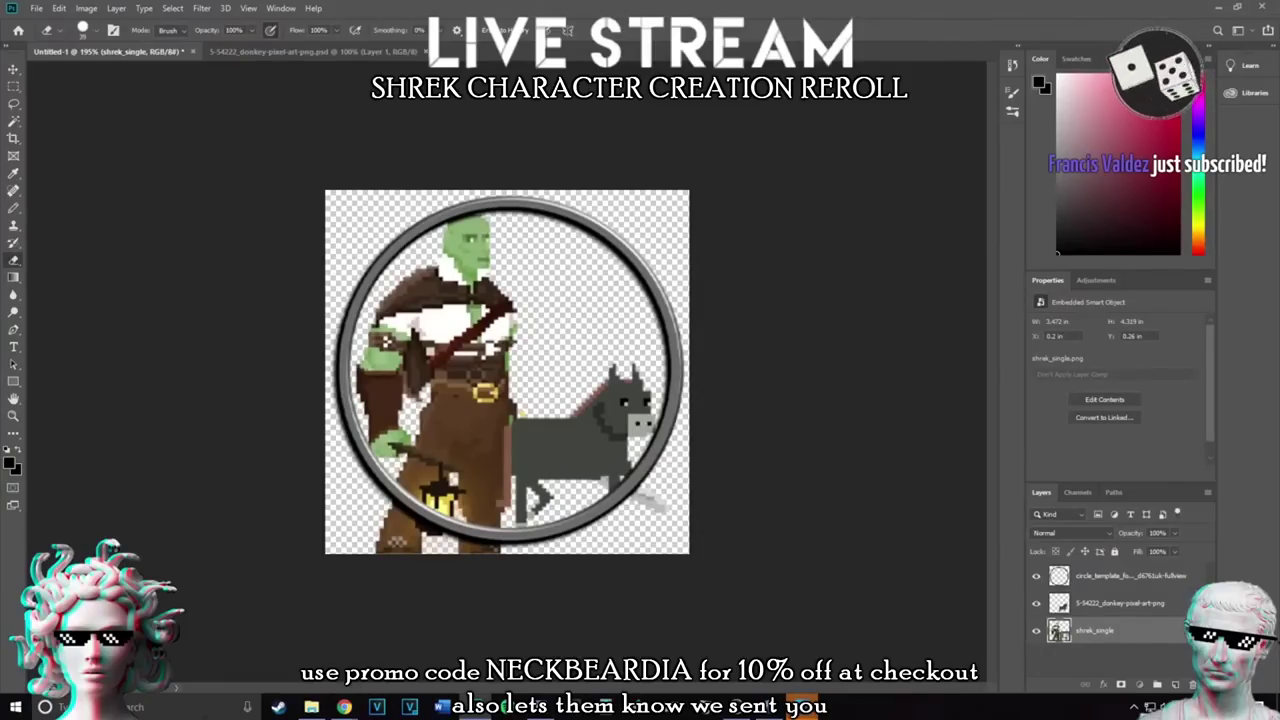
key("ctrl+bracketright")
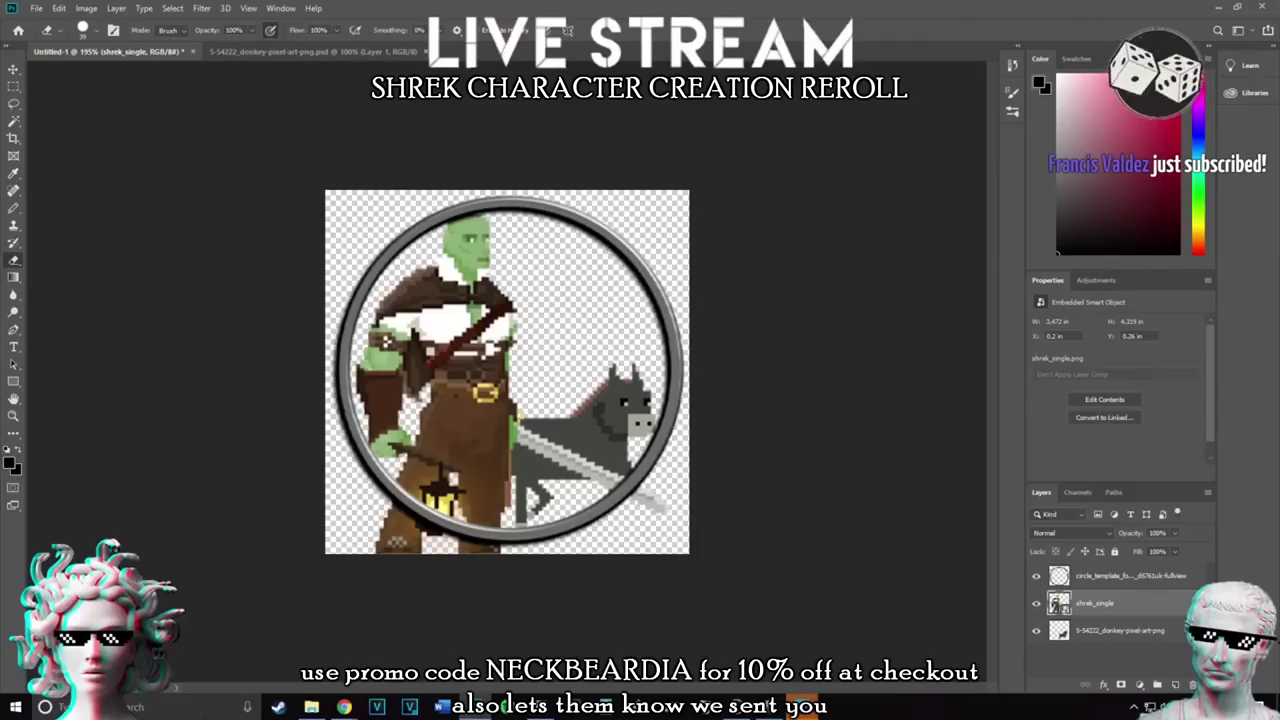
Place the swamp forest picture as an embedded image and enlarge it to about 75% to cover the canvas
left_click(36, 8)
left_click(72, 260)
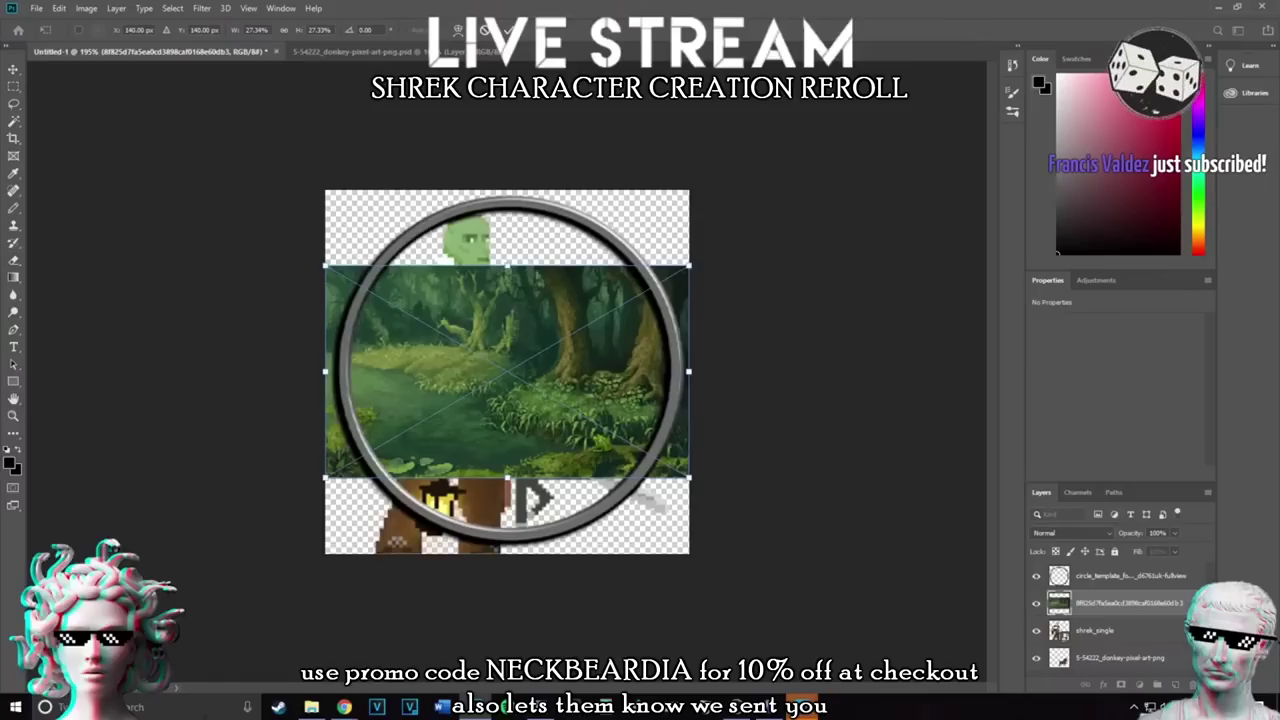
left_click_drag(507, 265, 507, 19)
left_click_drag(508, 478, 508, 603)
left_click_drag(520, 388, 570, 448)
Flip the forest picture horizontally, centre it on the canvas, and move its layer beneath the donkey
right_click(570, 448)
left_click(600, 604)
left_click_drag(545, 395, 509, 367)
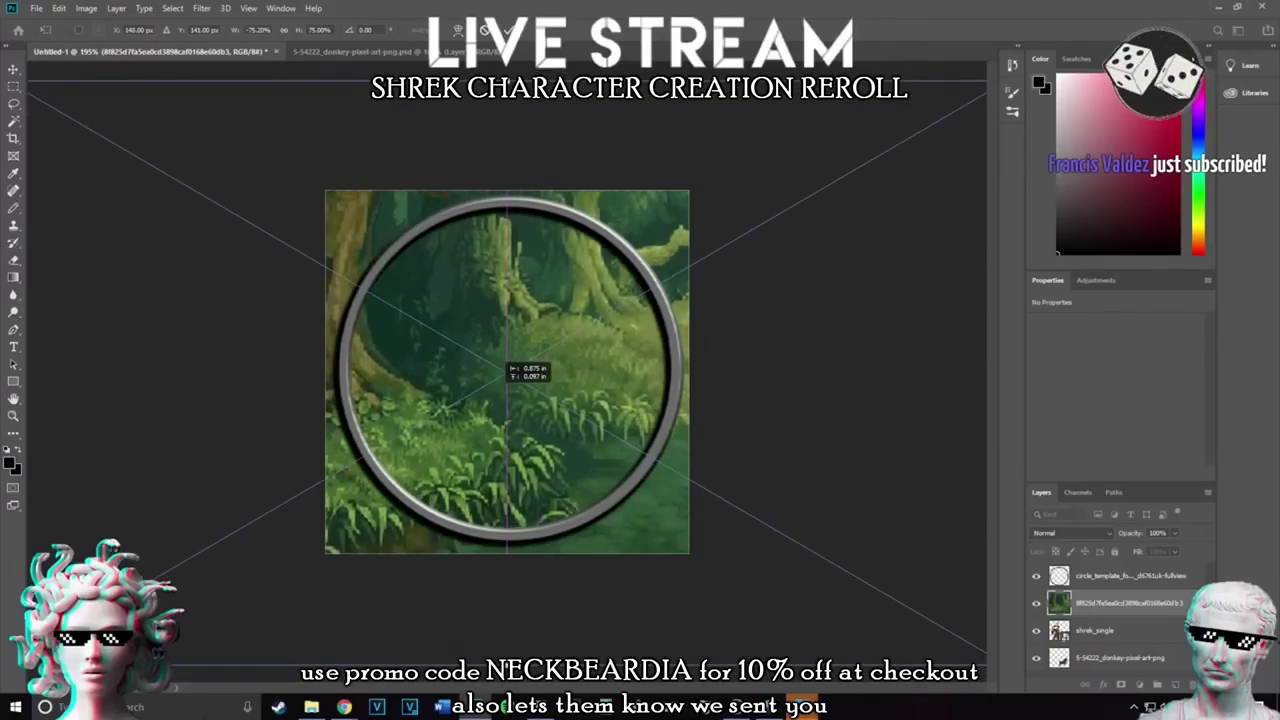
key("Return")
left_click_drag(1115, 603, 1115, 671)
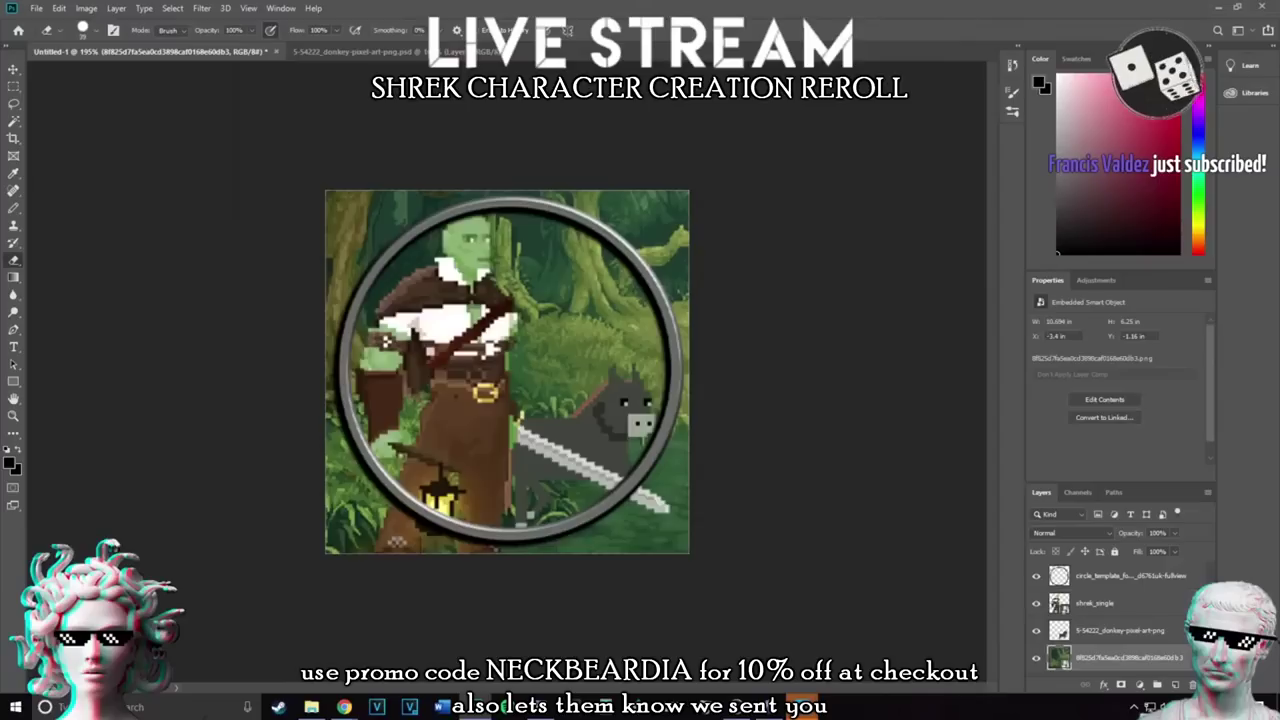
Rasterize the forest background layer and erase everything outside the ring
left_click(655, 225)
left_click(622, 272)
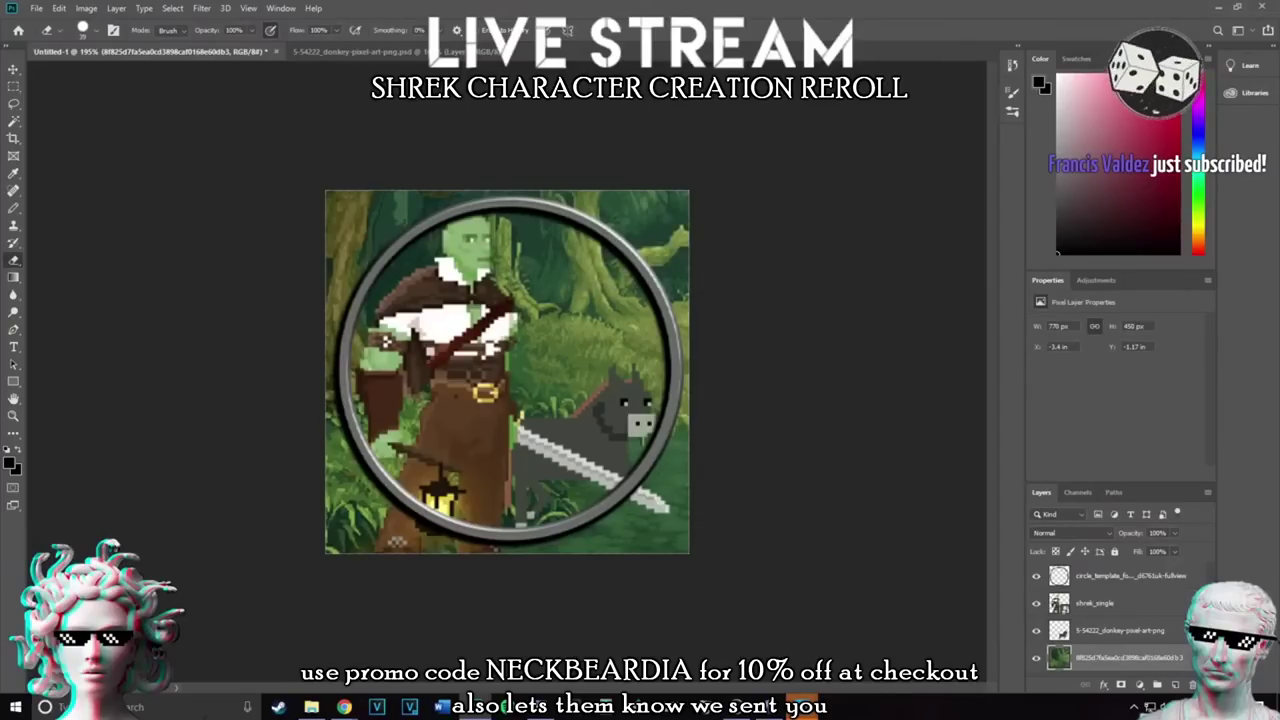
mouse_move(335, 340)
left_mouse_down()
mouse_move(345, 262)
mouse_move(395, 210)
mouse_move(332, 355)
mouse_move(340, 450)
mouse_move(385, 535)
mouse_move(340, 530)
mouse_move(335, 500)
mouse_move(400, 545)
mouse_move(530, 548)
mouse_move(625, 525)
mouse_move(680, 472)
mouse_move(685, 545)
left_mouse_up()
mouse_move(665, 470)
left_mouse_down()
mouse_move(682, 420)
mouse_move(675, 432)
mouse_move(675, 275)
mouse_move(620, 205)
mouse_move(366, 198)
mouse_move(335, 215)
left_mouse_up()
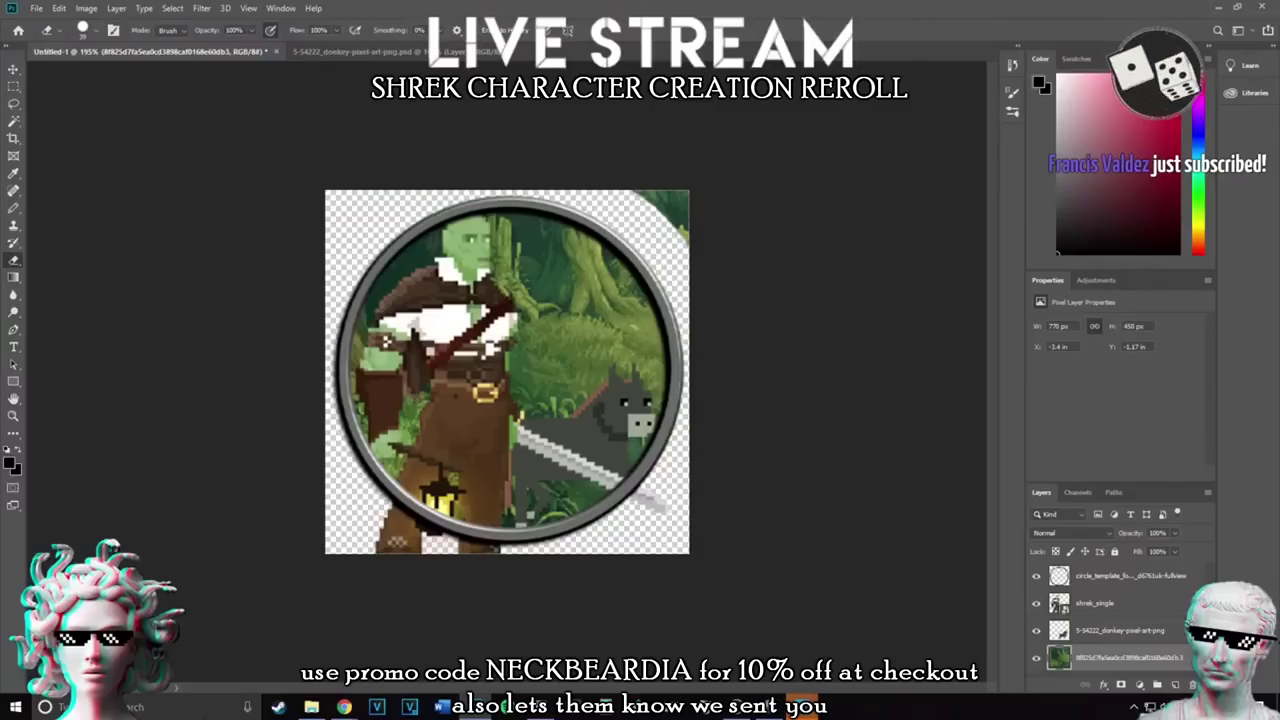
left_click_drag(632, 194, 684, 240)
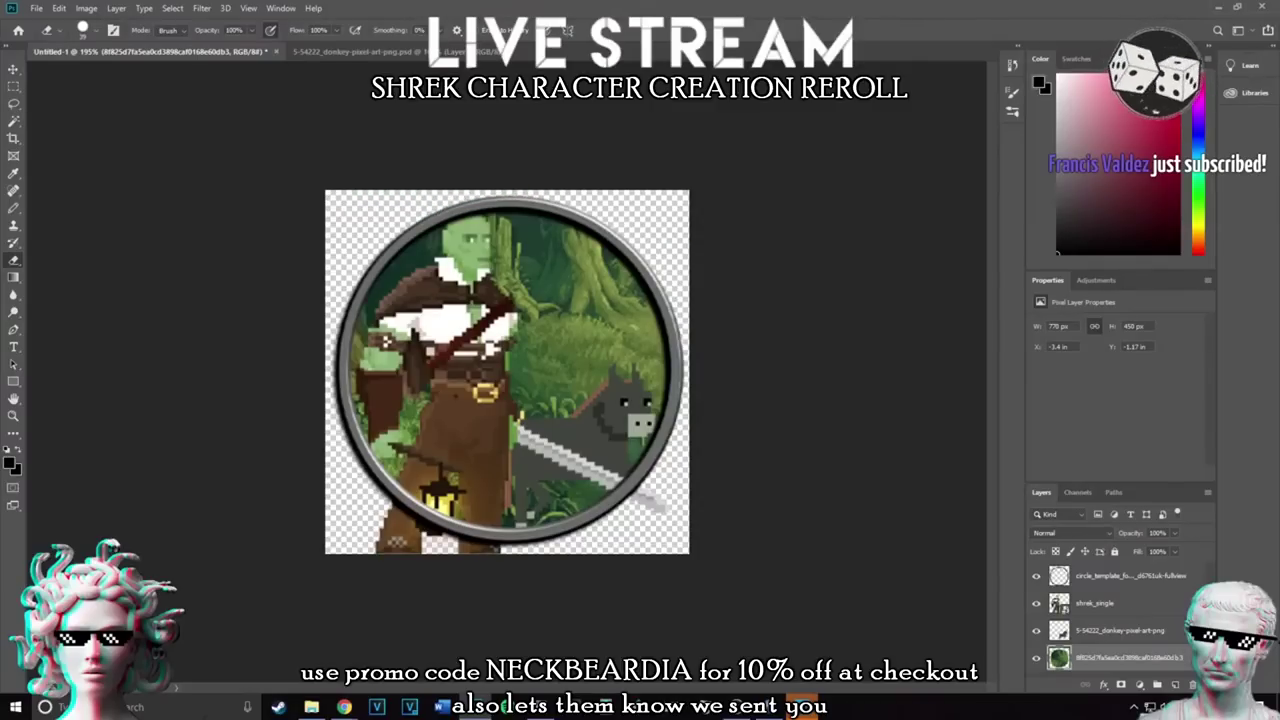
Rasterize the shrek_single layer and erase the legs and sword tip that extend outside the ring
left_click(1095, 603)
left_click(655, 503)
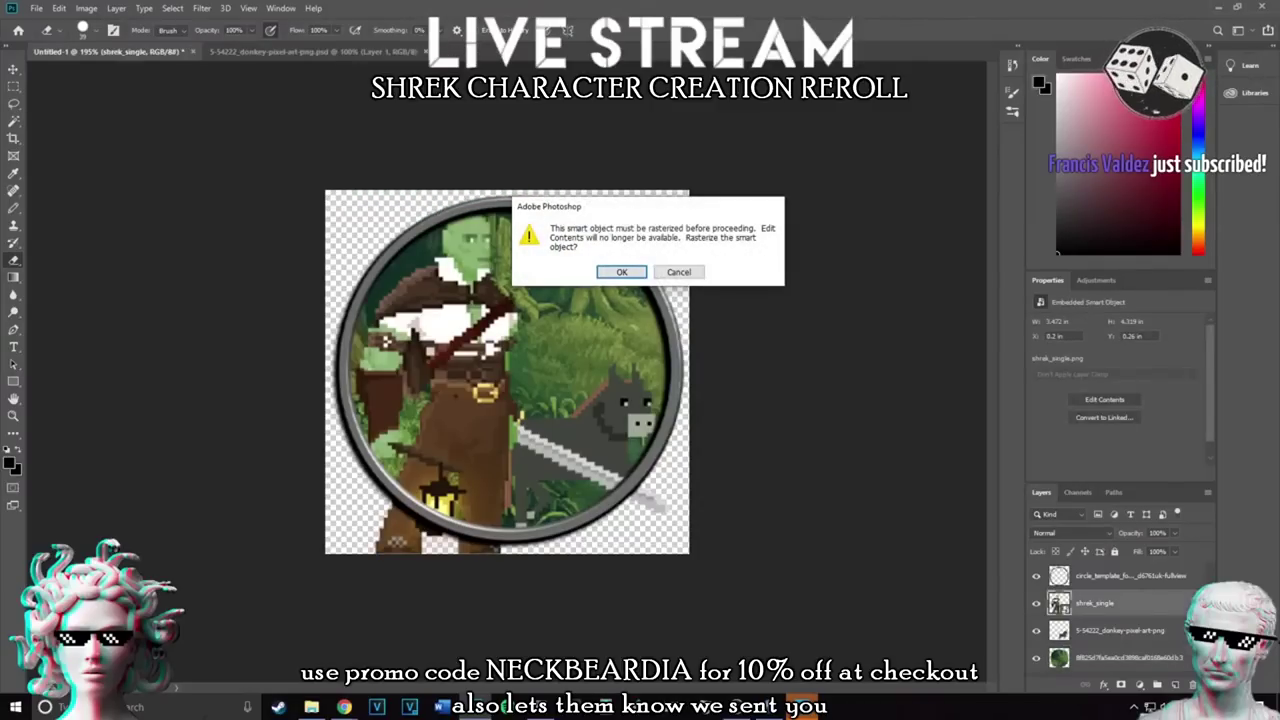
left_click(622, 272)
left_click_drag(390, 545, 504, 549)
left_click_drag(662, 510, 643, 498)
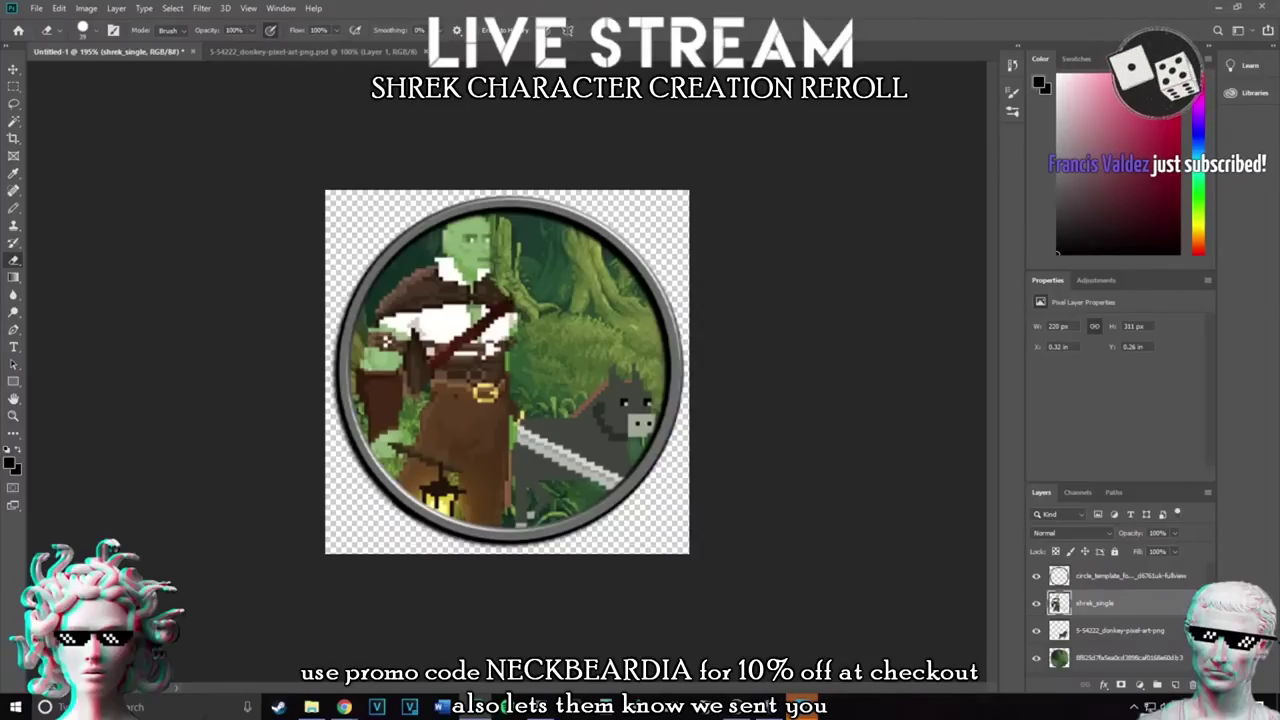
Save the finished Shrek and donkey token as a PNG with the large file size (fastest saving) option
left_click(36, 8)
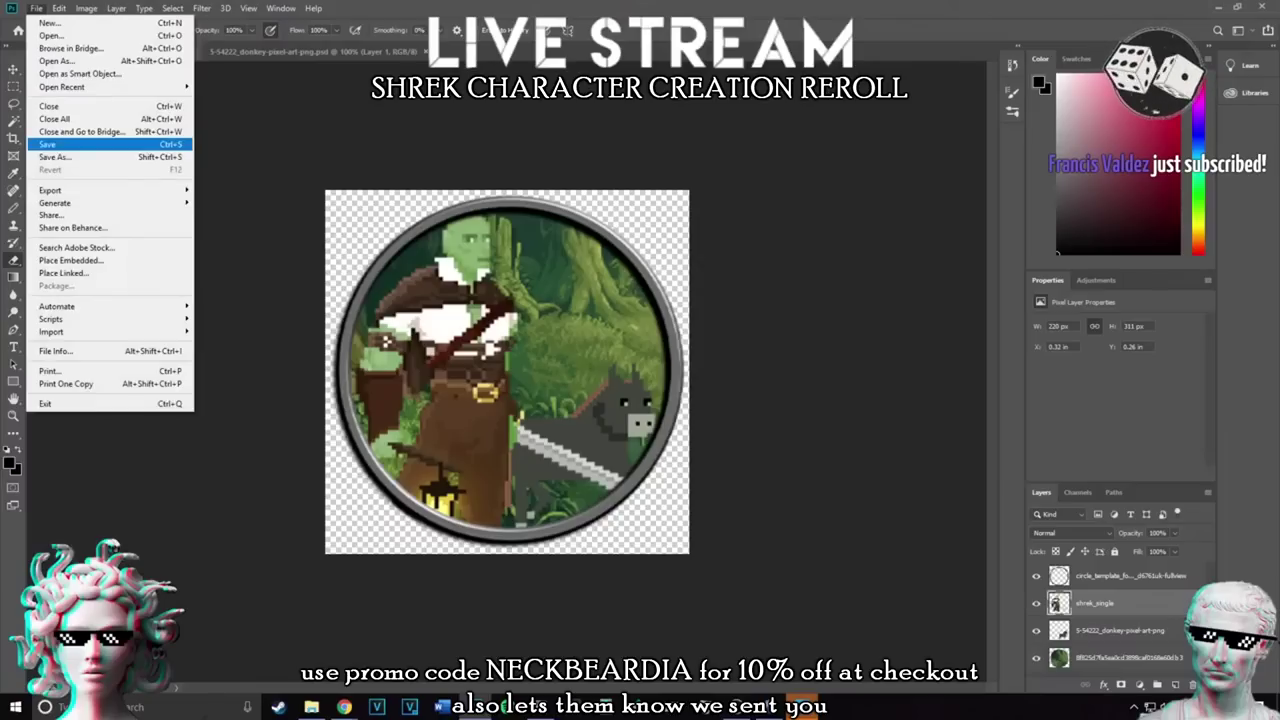
left_click(56, 157)
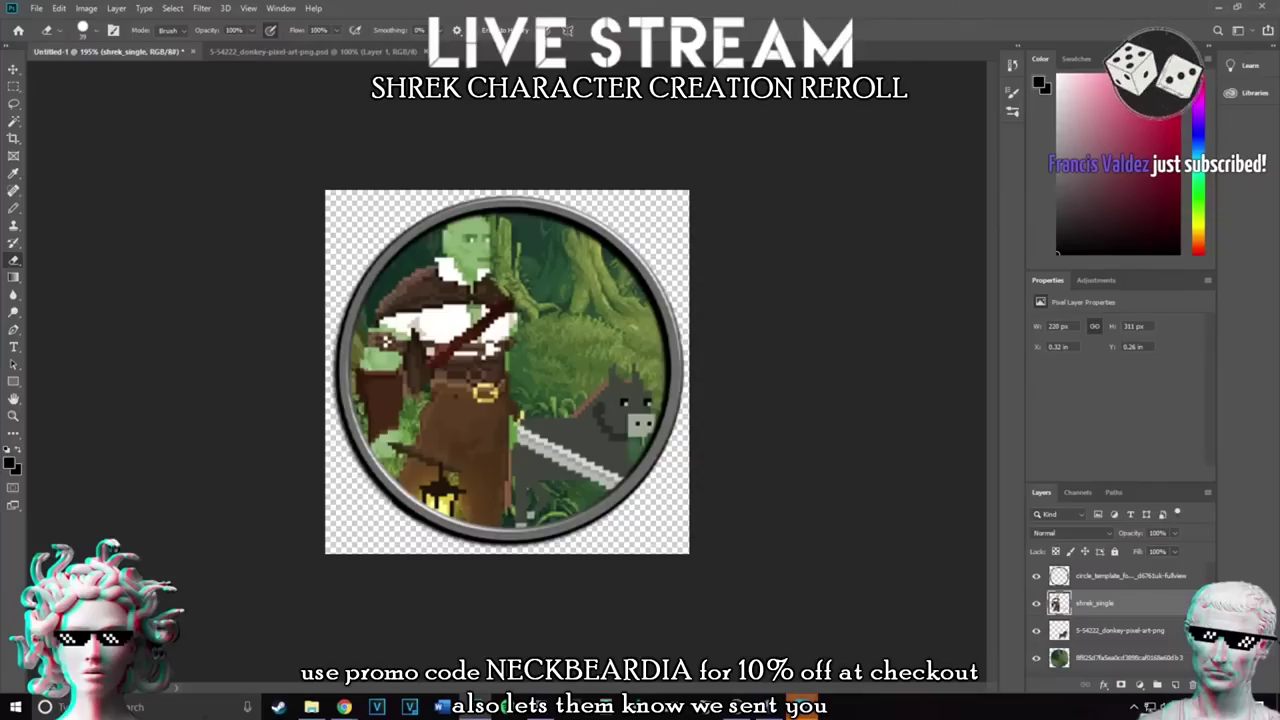
left_click(715, 209)
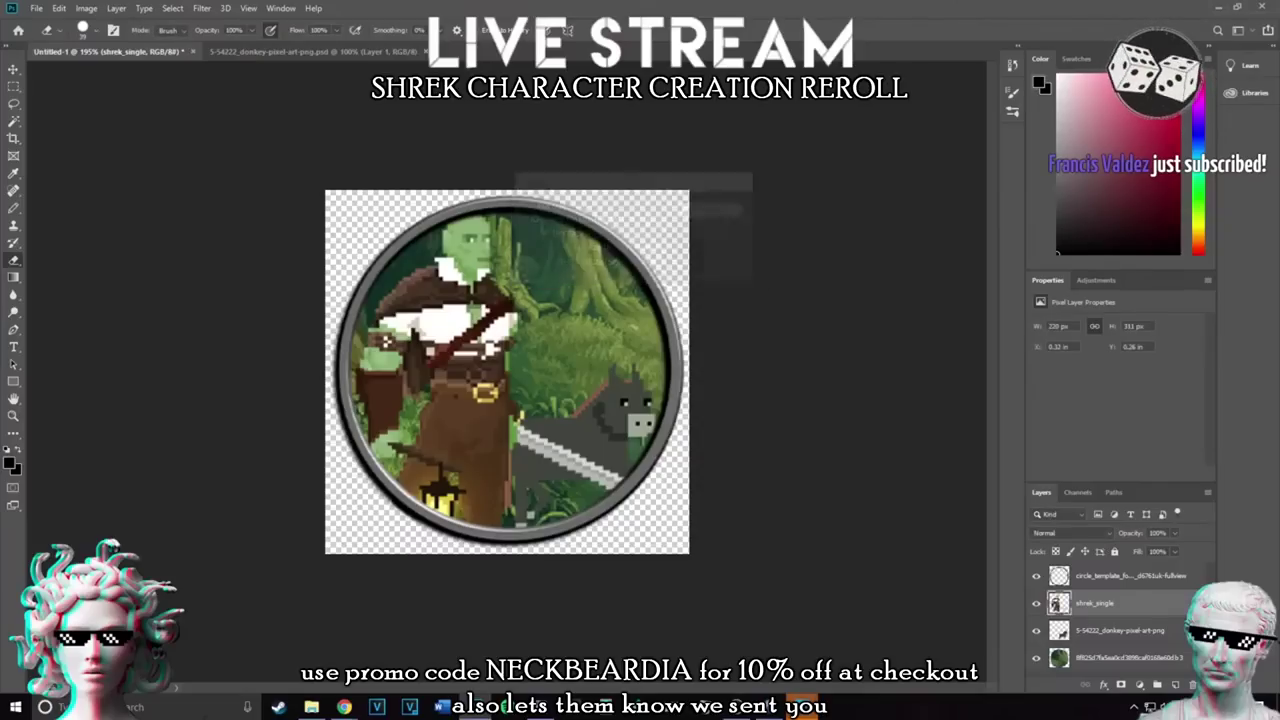
left_click(36, 8)
left_click(62, 157)
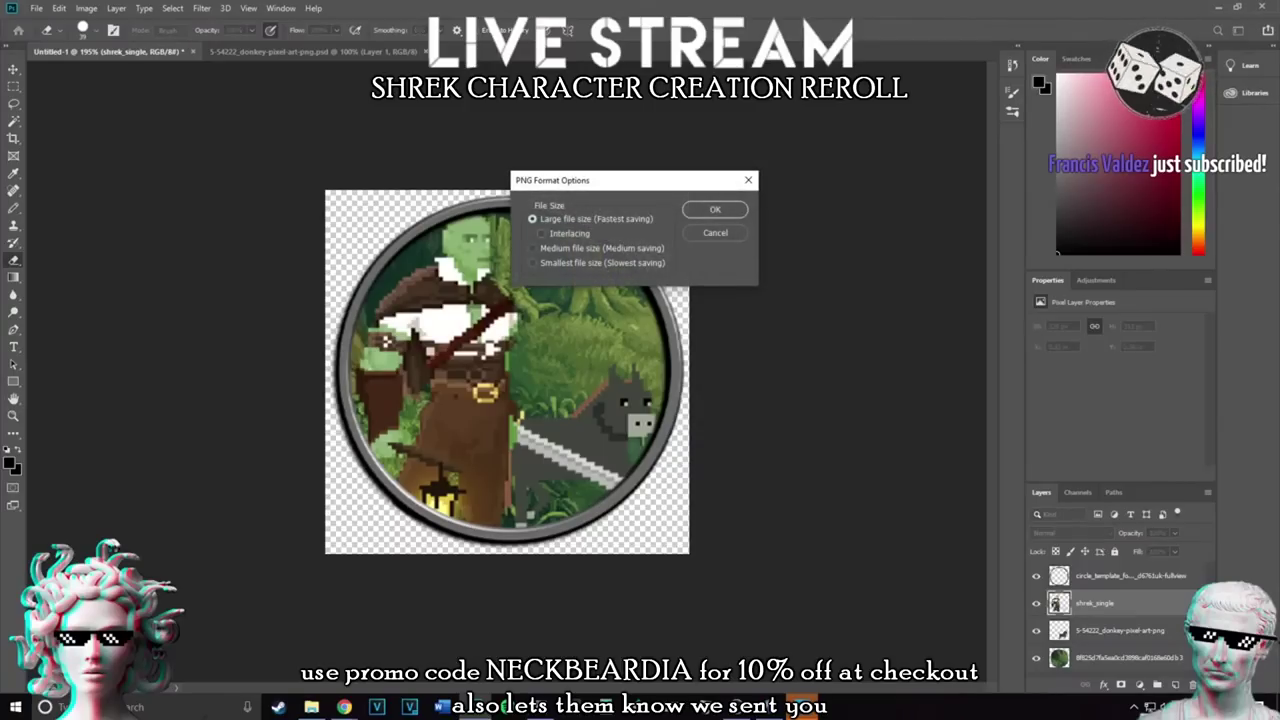
key("Return")
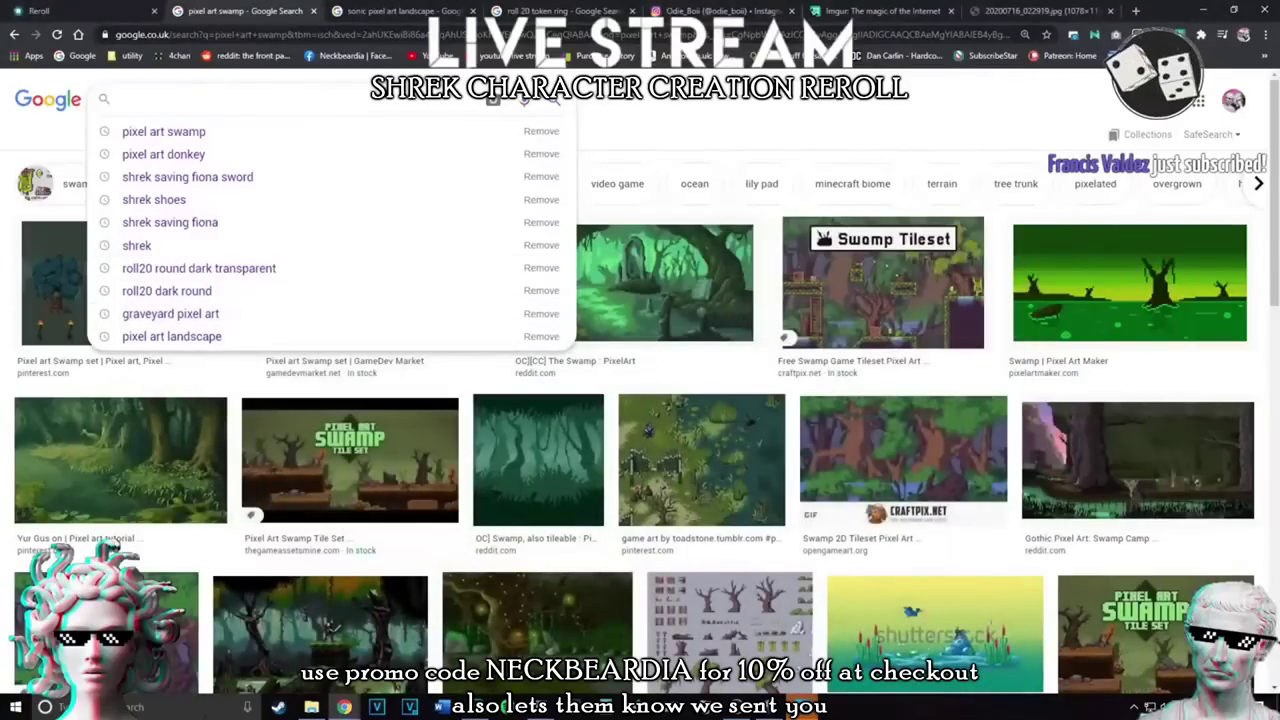
Switch to ReRoll in the browser, look through the saved characters and open the cold steel character's showcase
left_click(880, 11)
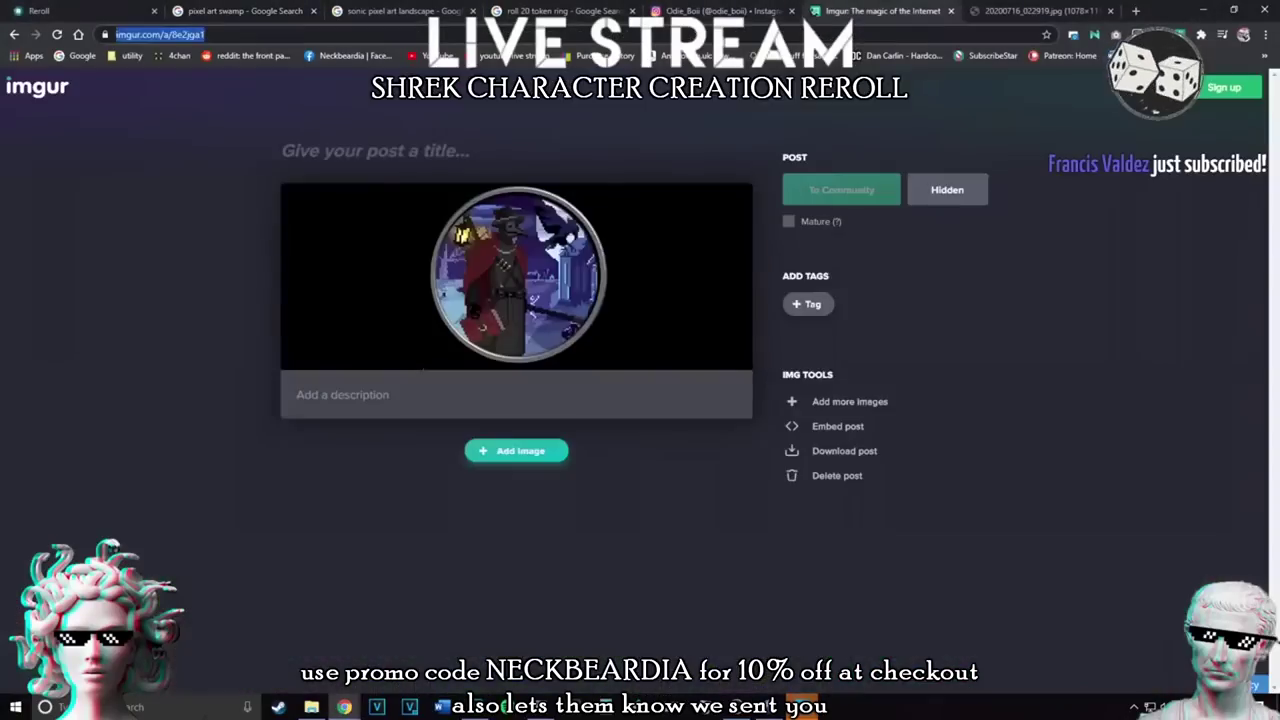
left_click(80, 11)
scroll(640, 400, "down", 7)
scroll(640, 400, "down", 5)
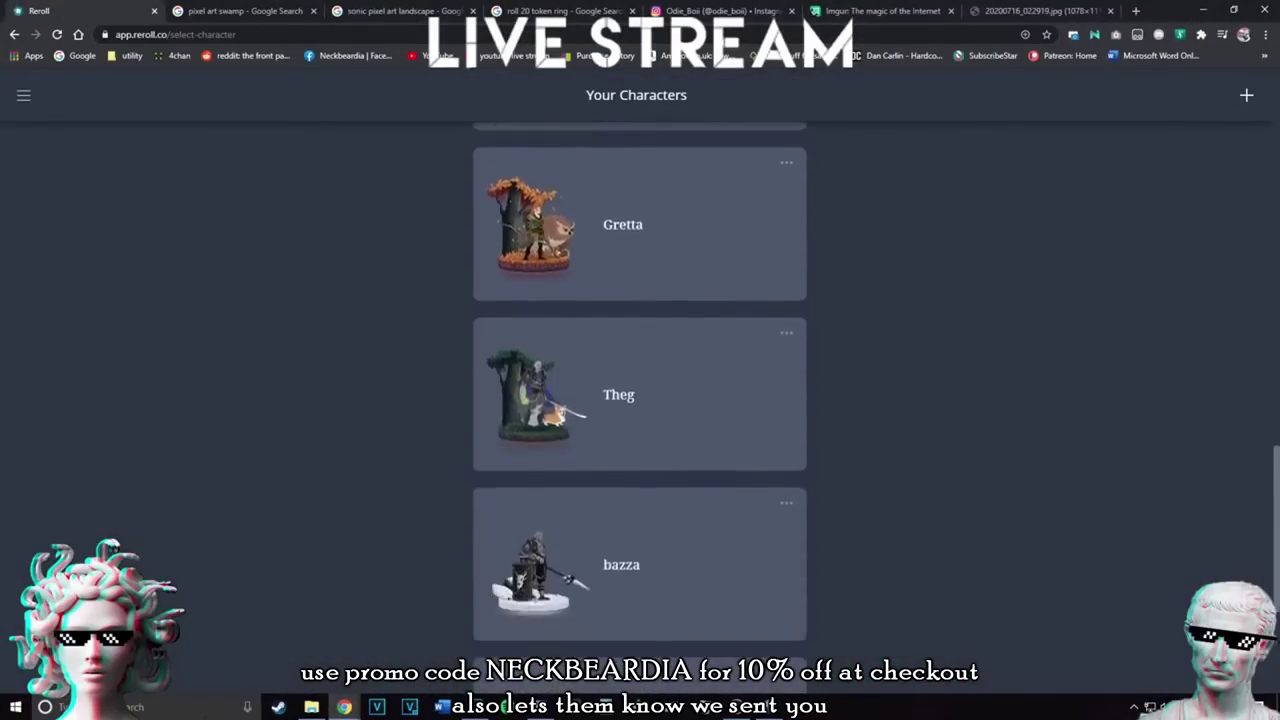
scroll(640, 400, "up", 6)
scroll(640, 400, "up", 9)
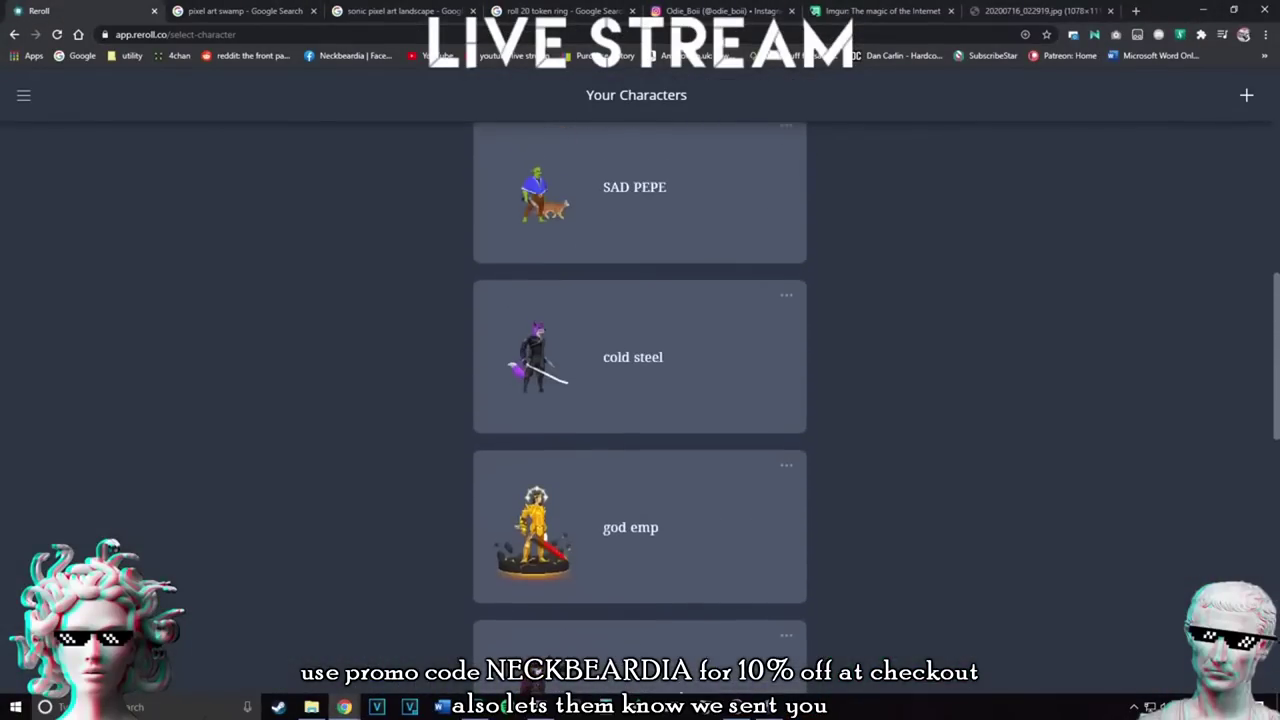
scroll(640, 400, "up", 2)
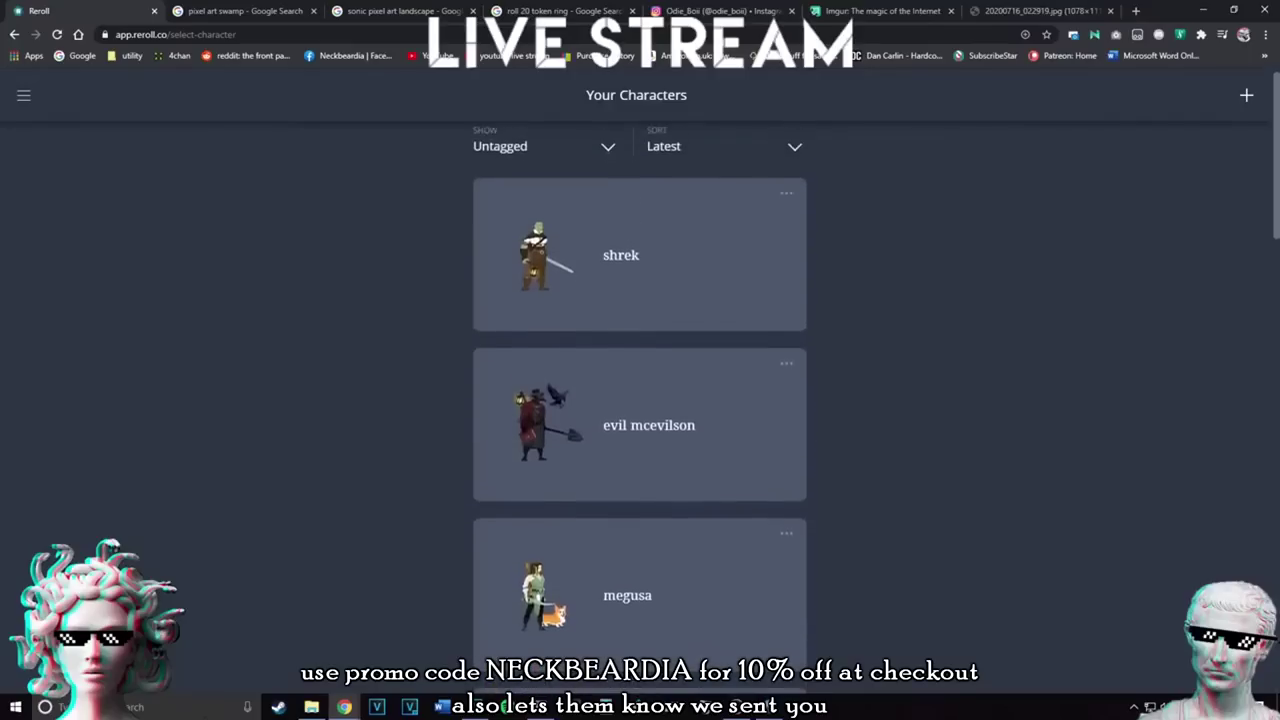
scroll(640, 400, "down", 4)
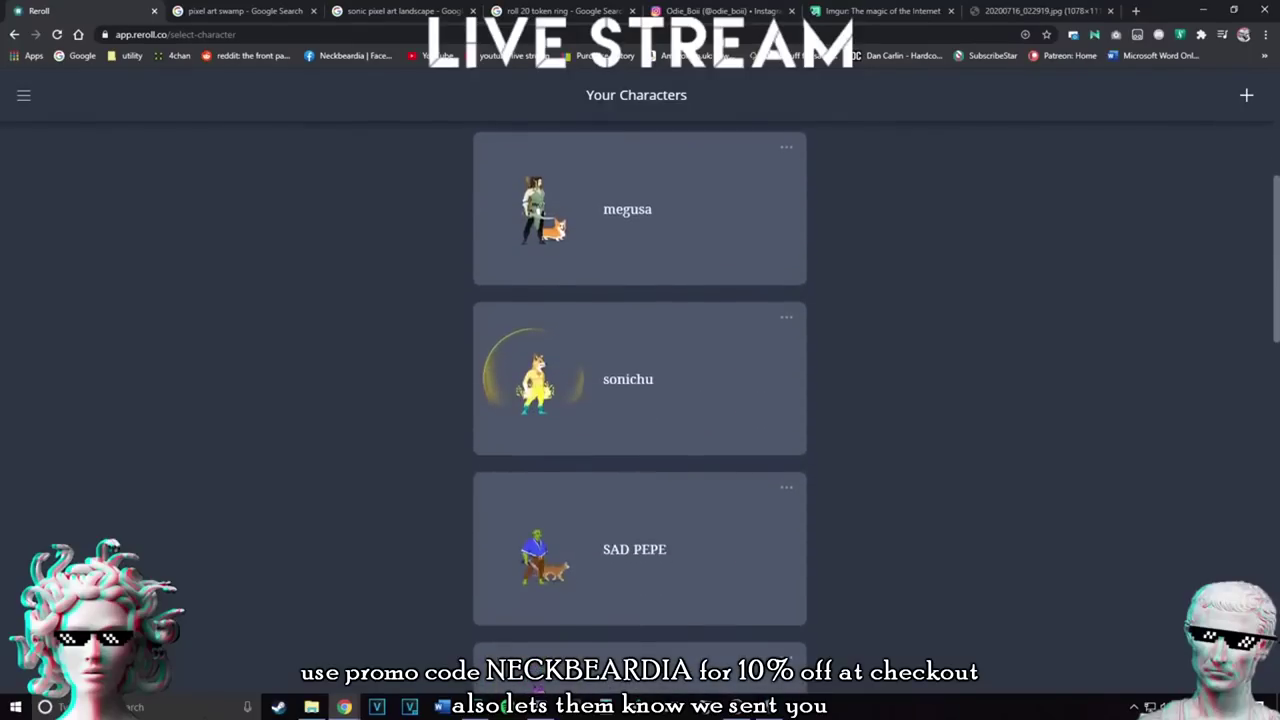
scroll(640, 400, "down", 2)
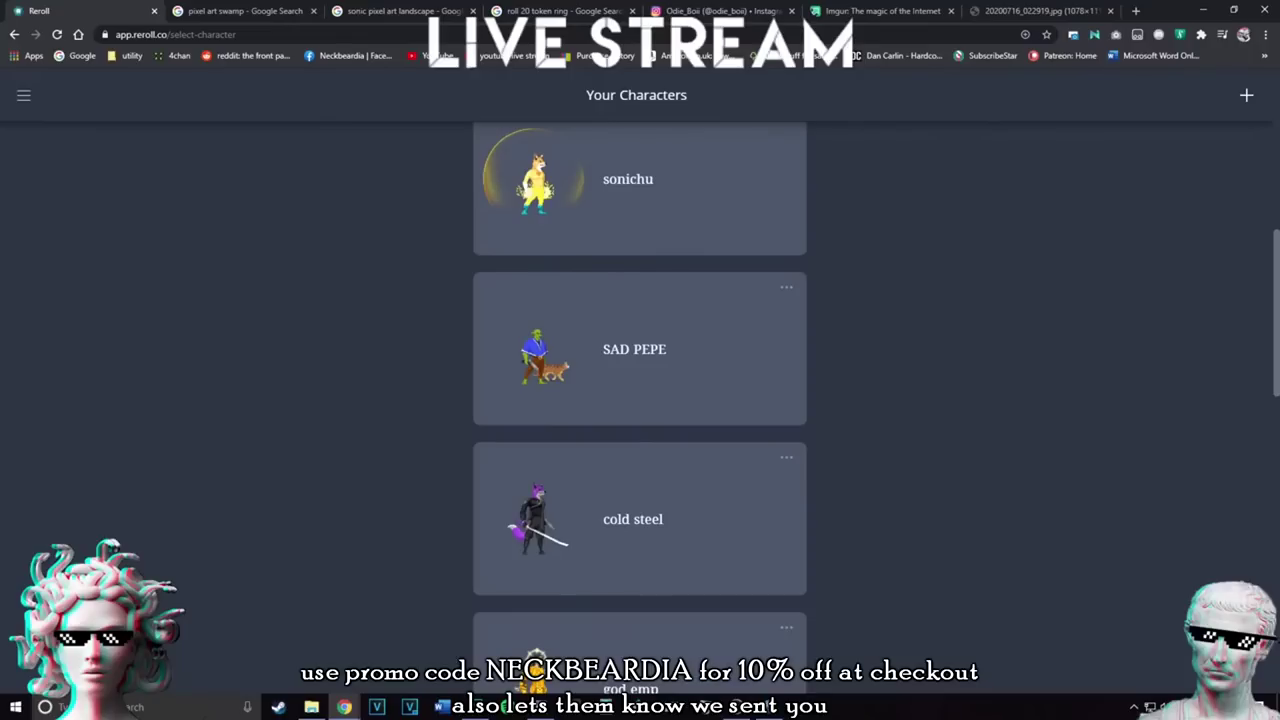
left_click(638, 519)
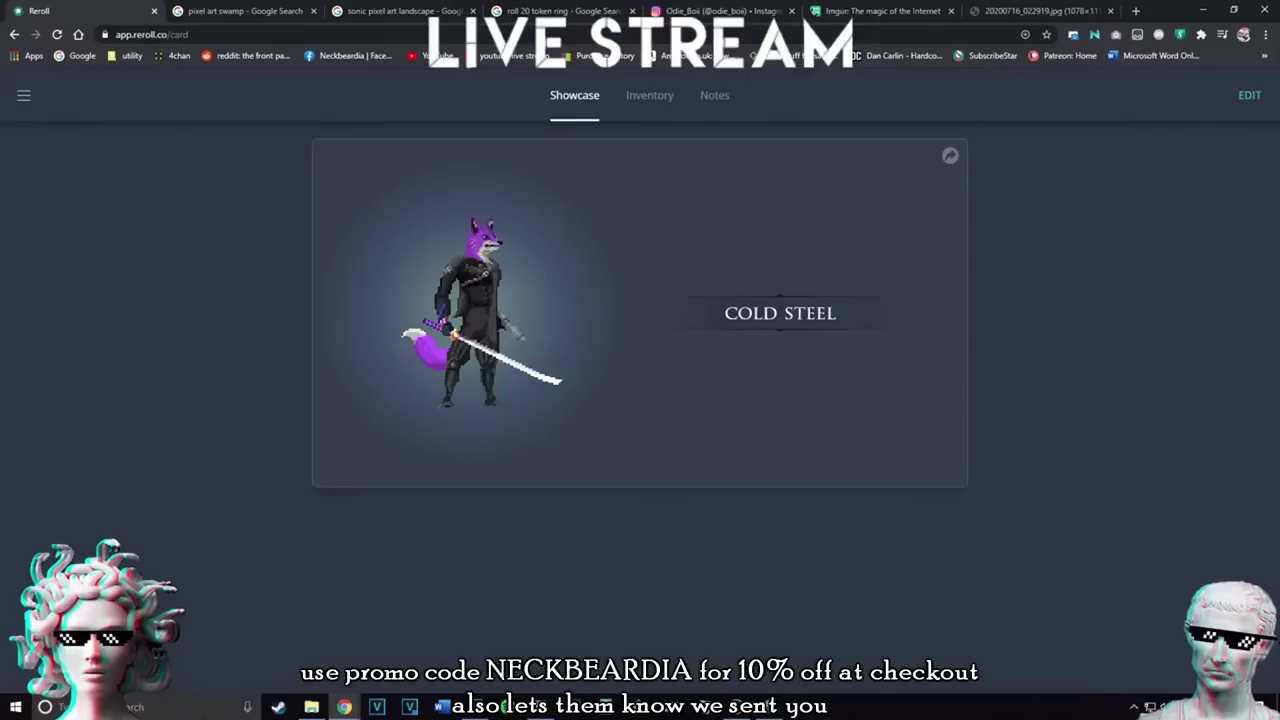
Return to the ReRoll character list and browse the saved characters from the newest to the oldest and back
left_click(24, 95)
left_click(104, 349)
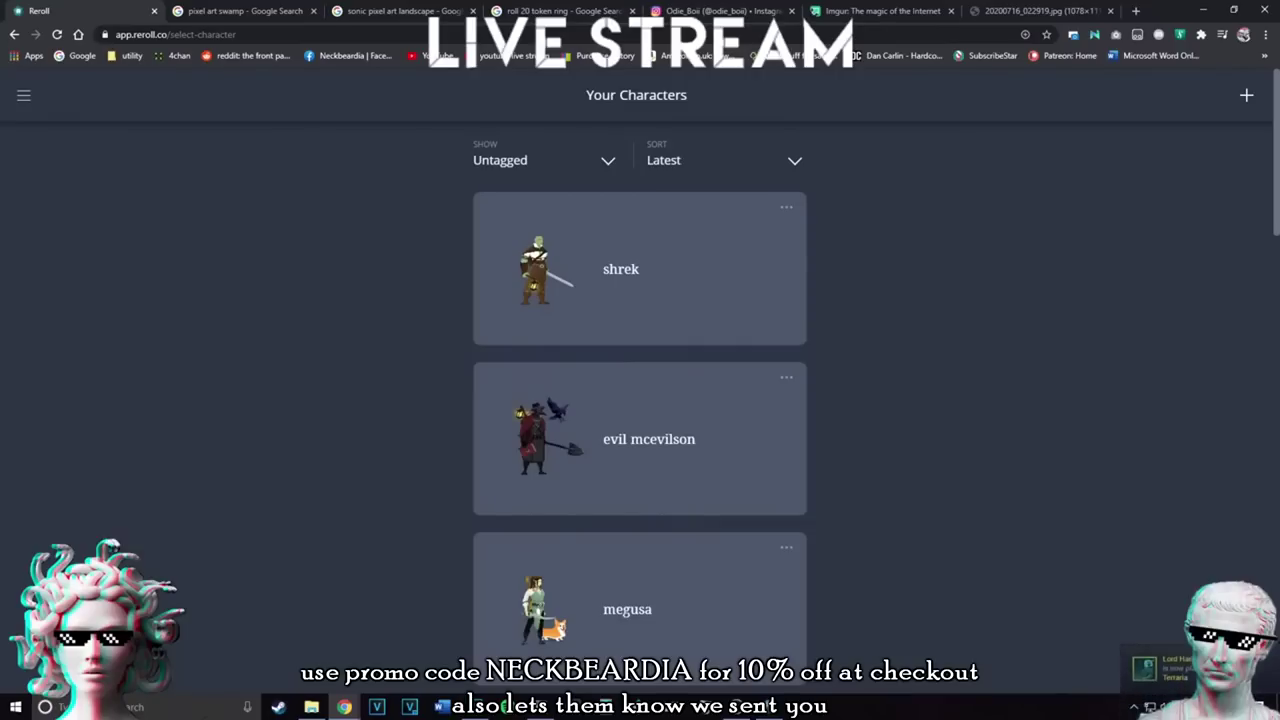
scroll(640, 400, "down", 10)
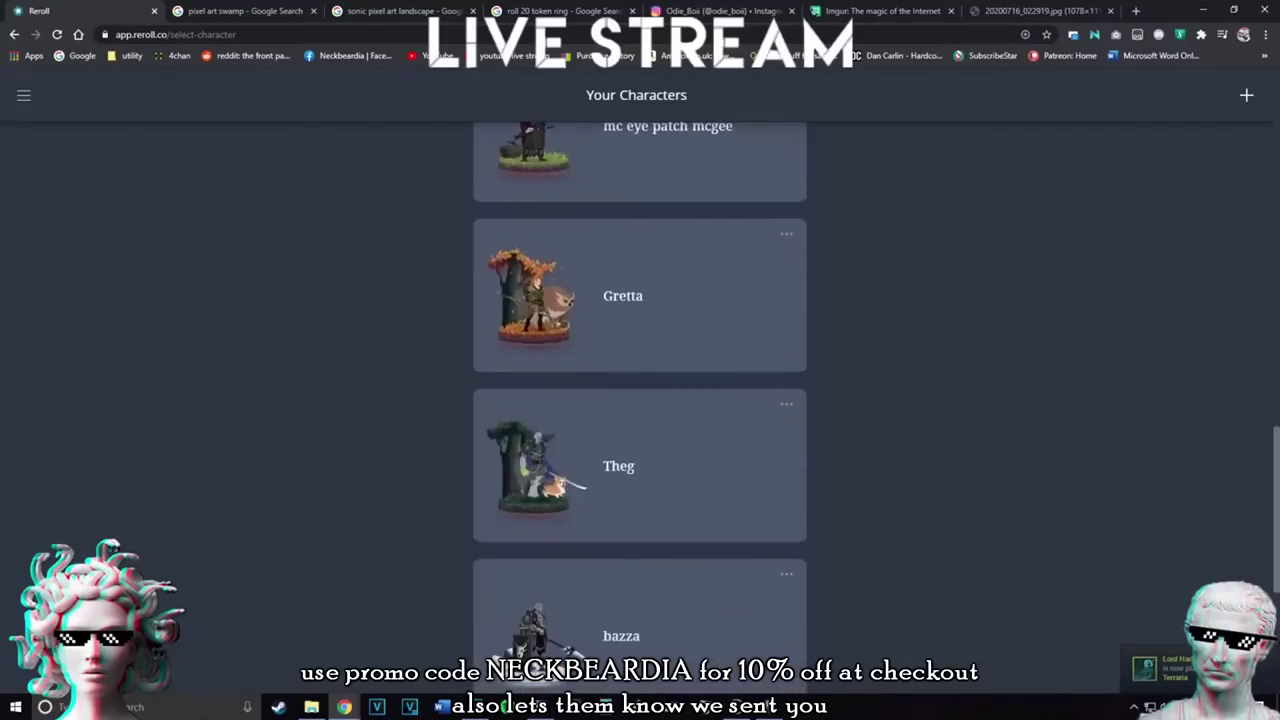
scroll(640, 400, "up", 10)
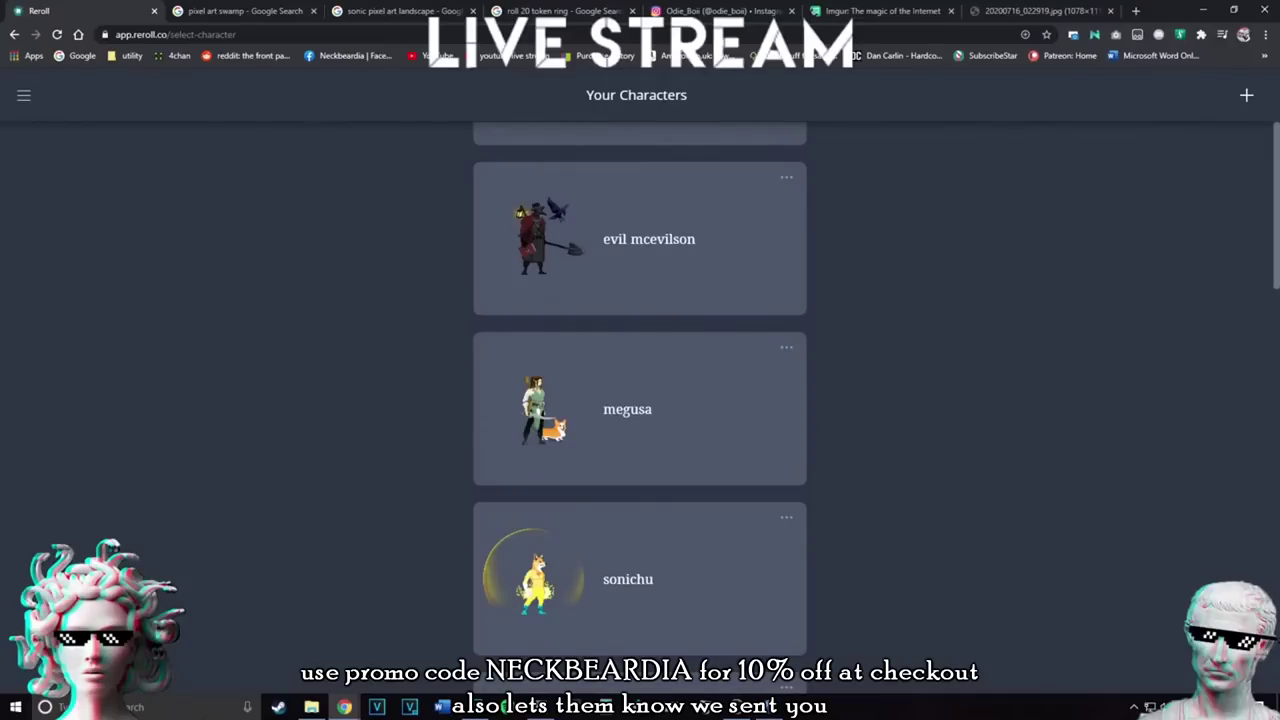
scroll(640, 400, "up", 2)
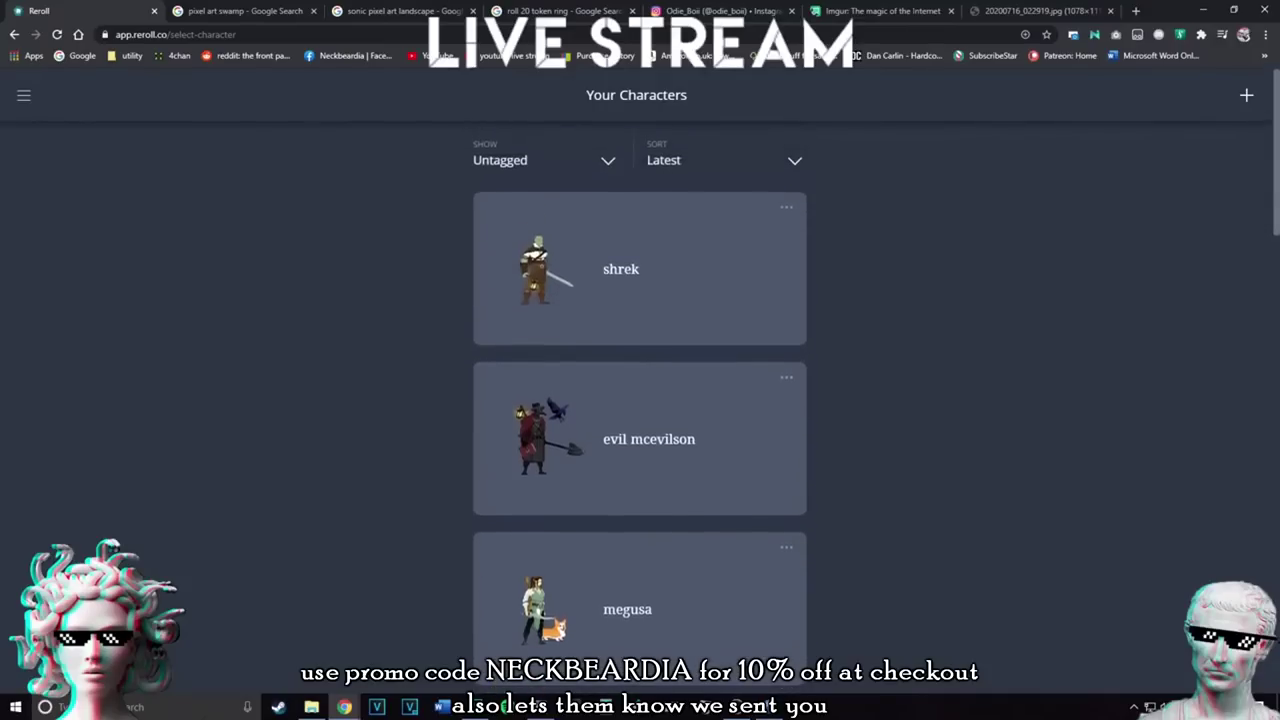